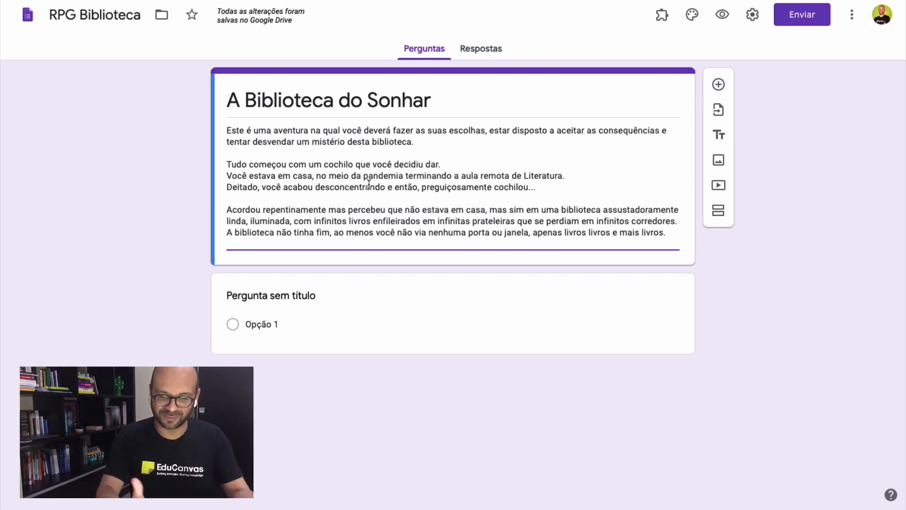
Remove the form's restriction to users in the organisation, review the presentation and quiz settings, and save the settings
click(729, 300)
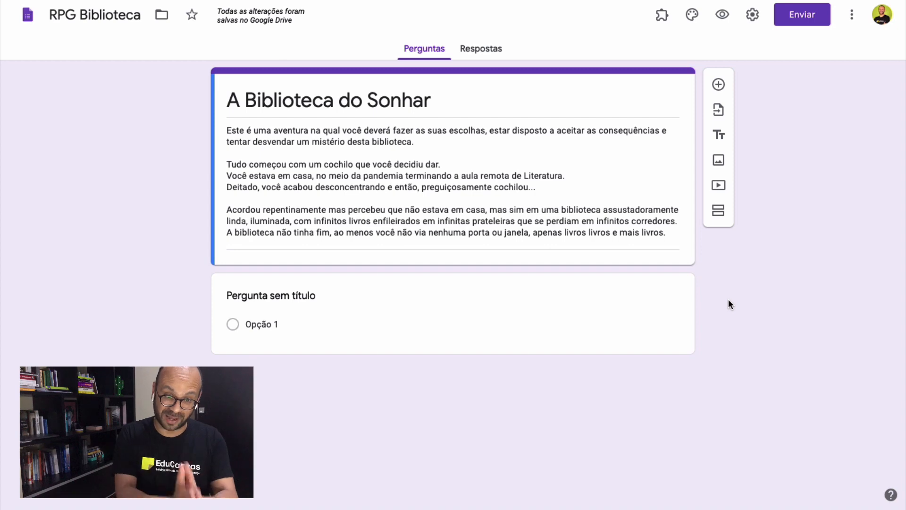
click(752, 14)
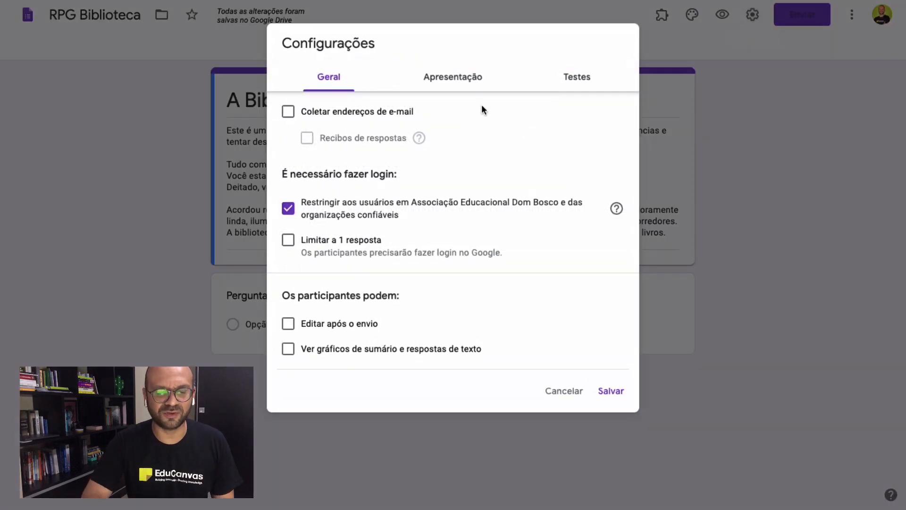
click(323, 203)
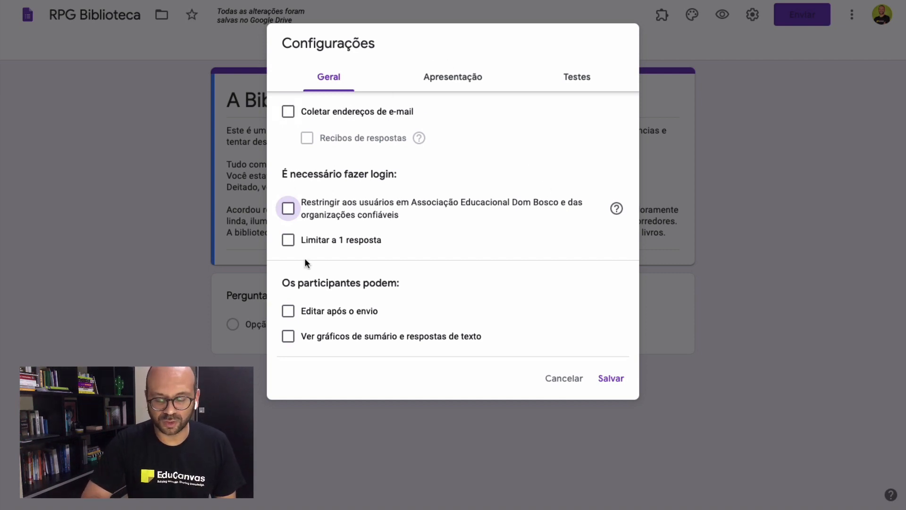
click(472, 88)
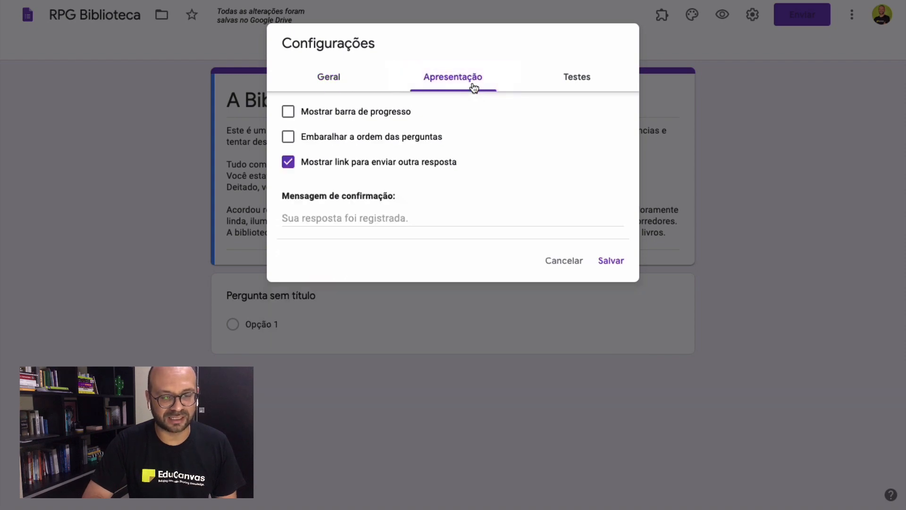
click(576, 82)
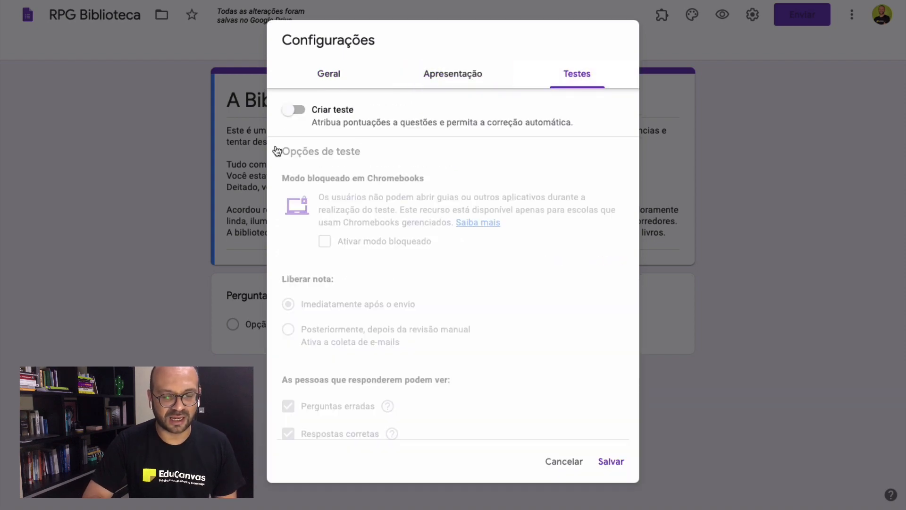
click(328, 82)
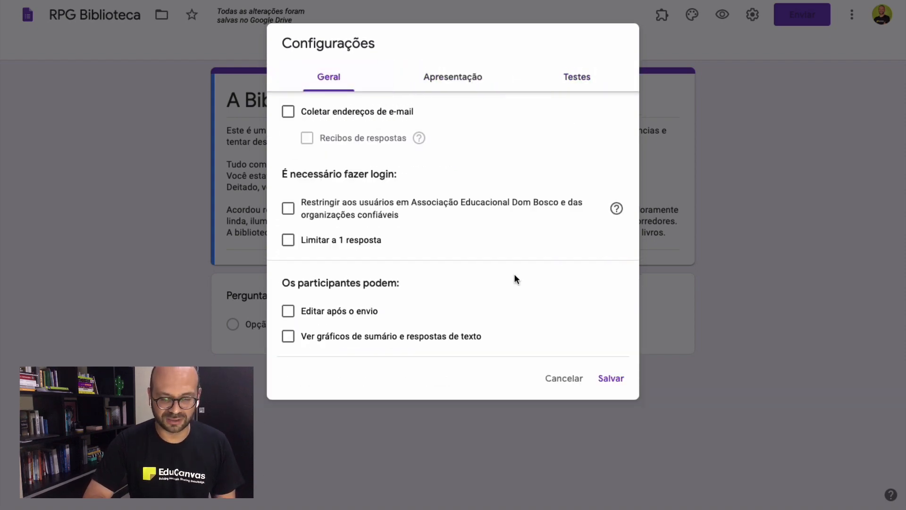
click(612, 379)
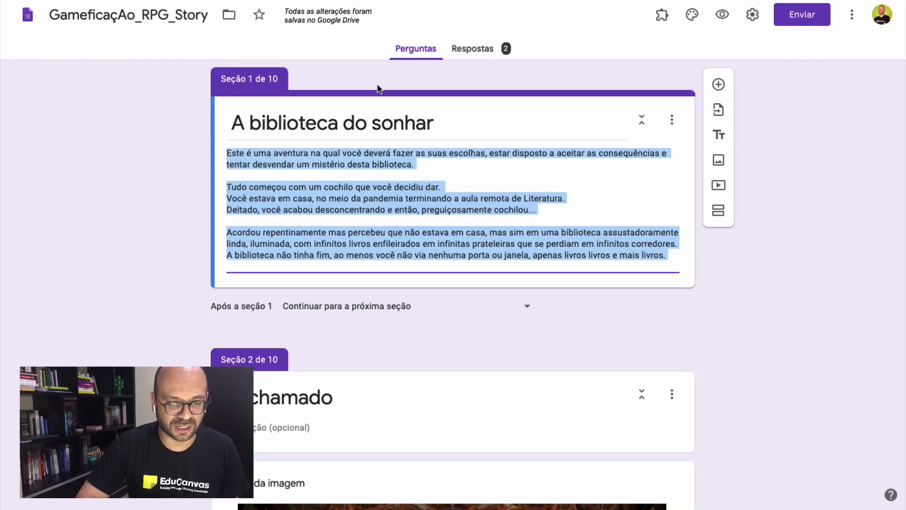
Preview the GameficaçAo_RPG_Story form and examine its "O chamado" section down to the answer choices
click(722, 19)
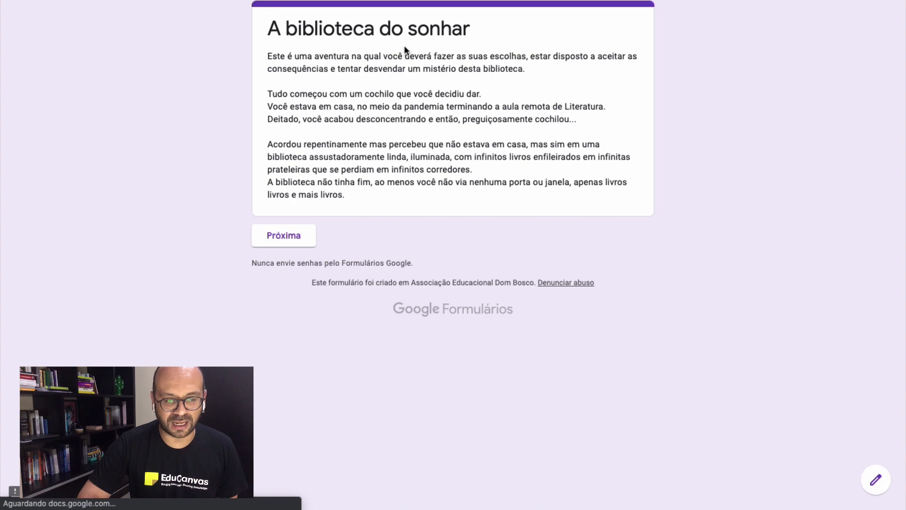
click(285, 240)
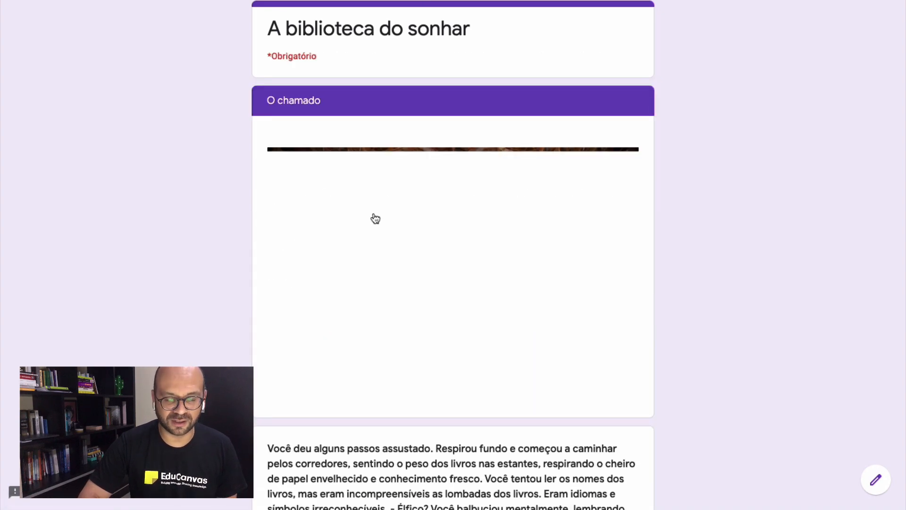
scroll(374, 215, down, 15)
scroll(372, 215, down, 8)
scroll(373, 214, up, 20)
scroll(374, 216, down, 1)
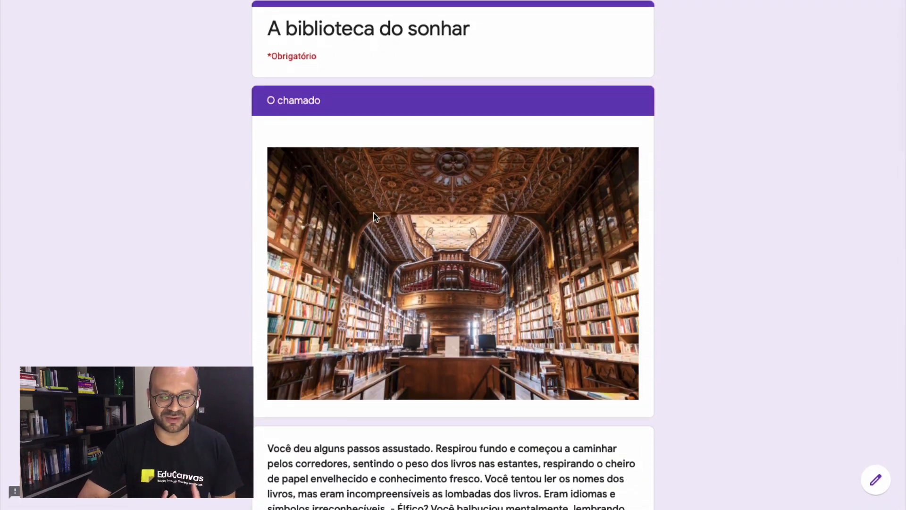
scroll(374, 217, down, 20)
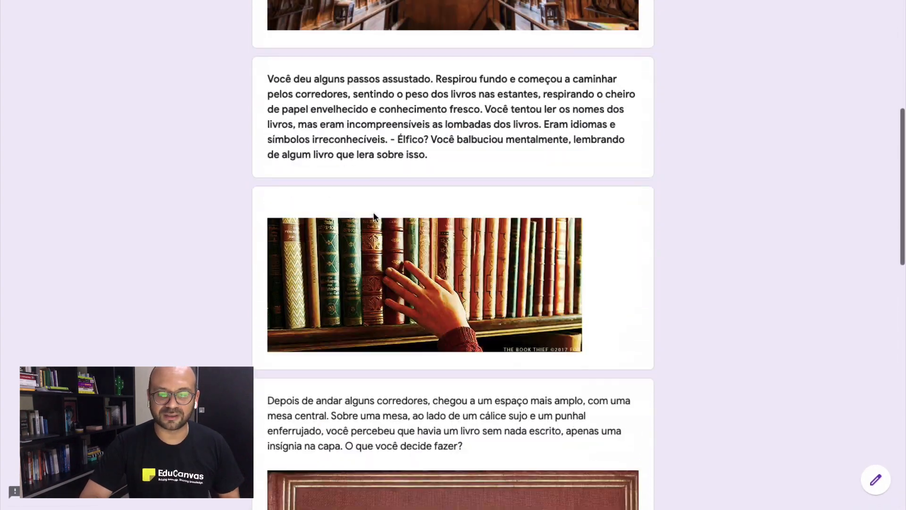
scroll(374, 217, down, 2)
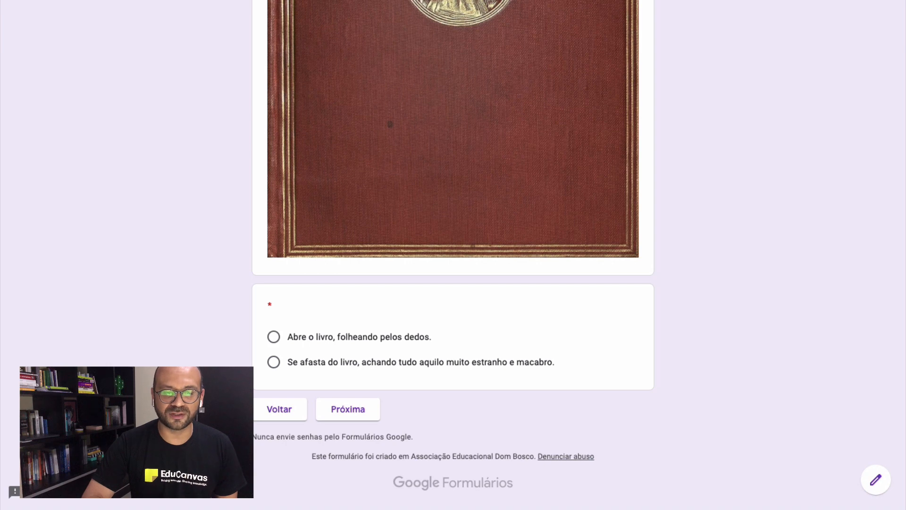
Return to the RPG Biblioteca form and add a new section after the introduction
key(ctrl+Tab)
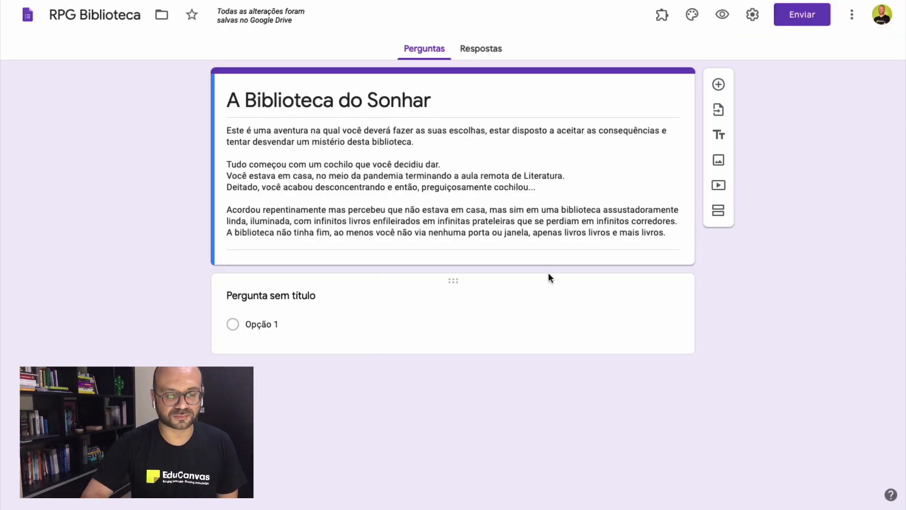
click(717, 211)
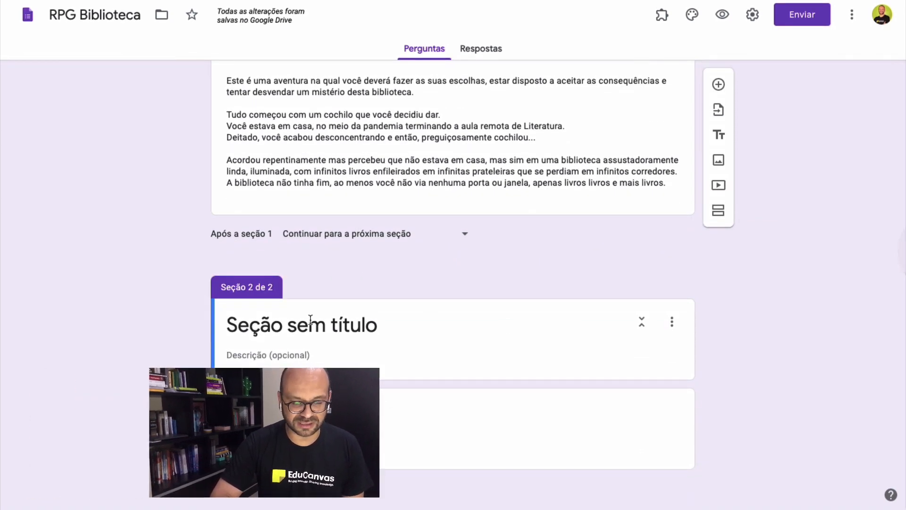
scroll(354, 321, up, 2)
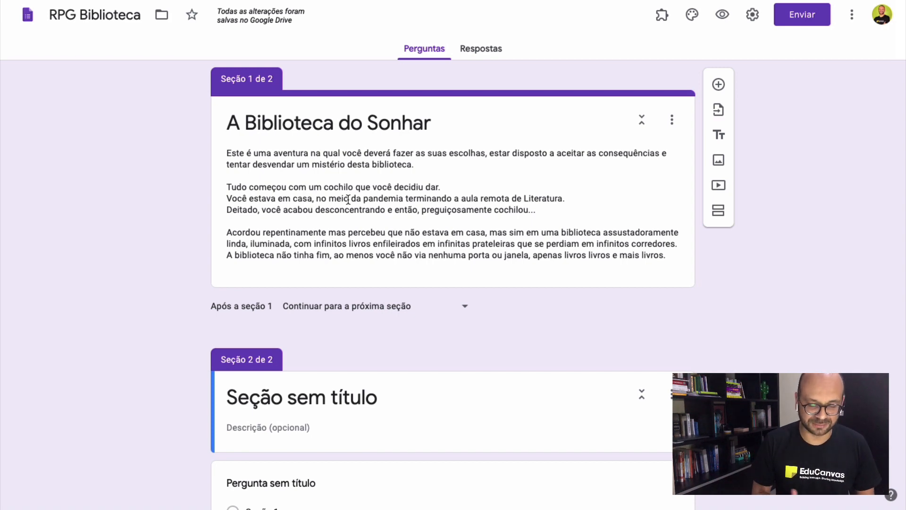
scroll(348, 200, down, 2)
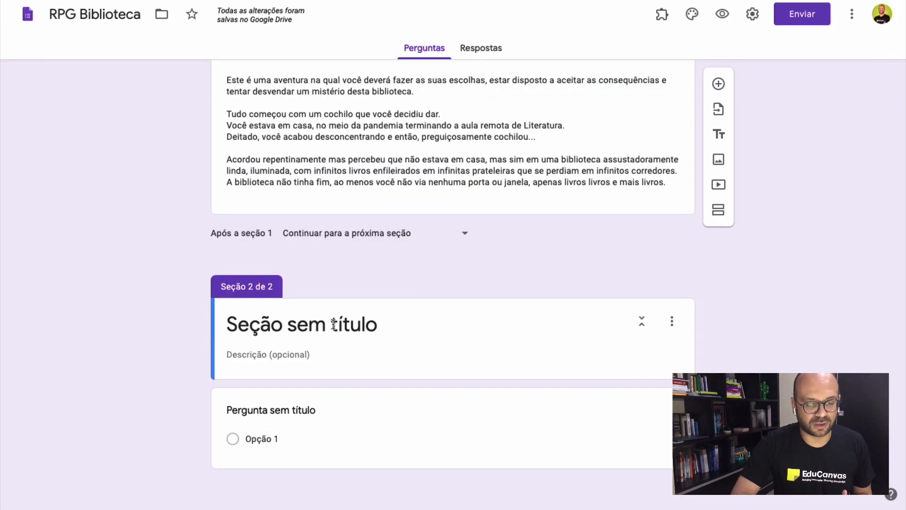
Title the second section "O chamado" and delete the untitled question inside it
click(352, 324)
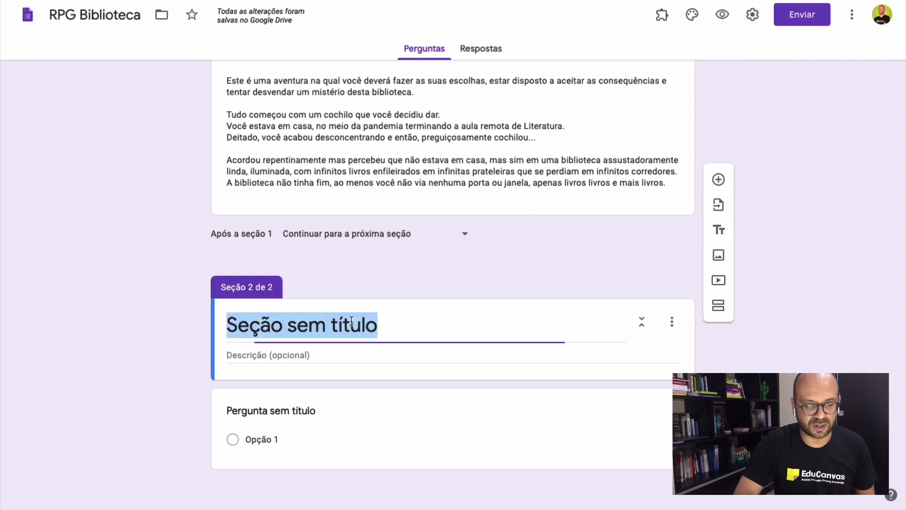
text(O chamado)
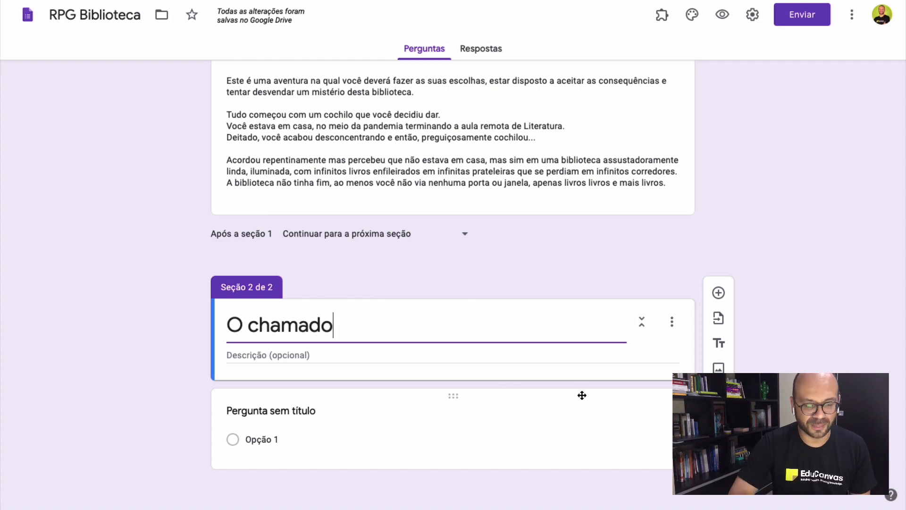
click(603, 418)
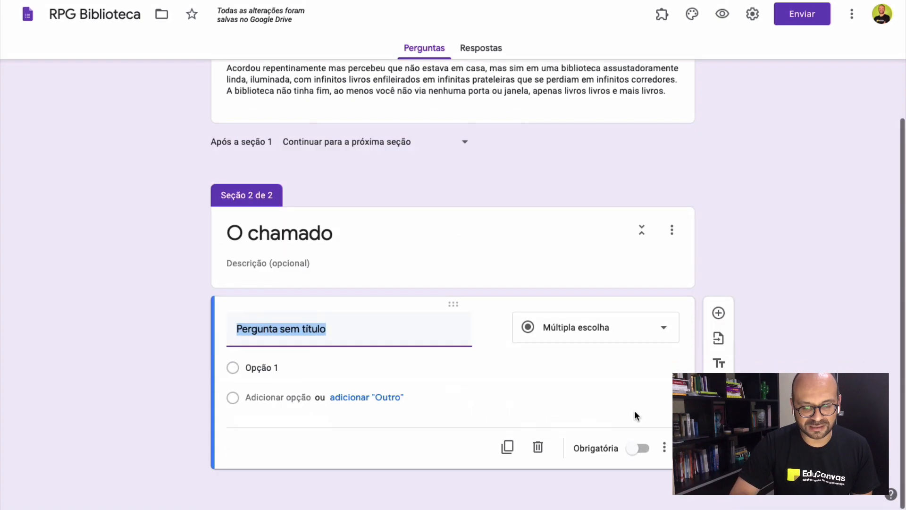
click(536, 445)
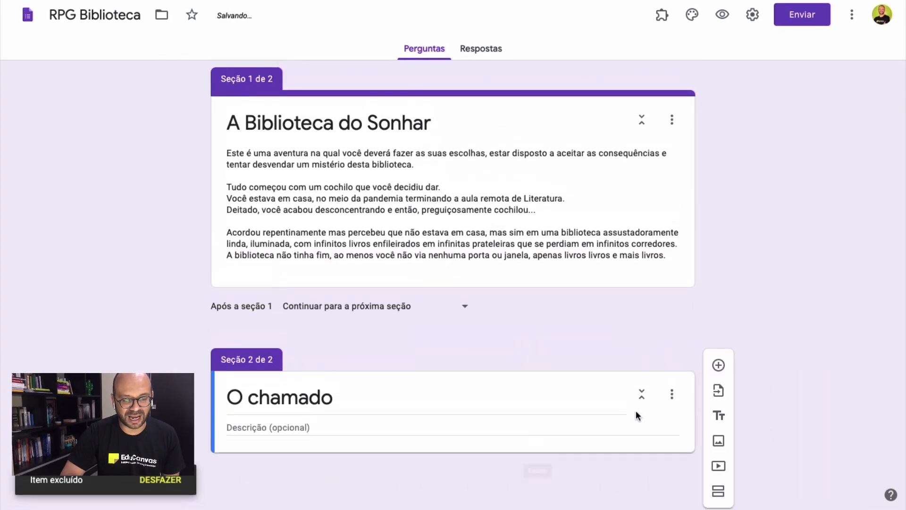
Start inserting an image into the "O chamado" section
click(716, 443)
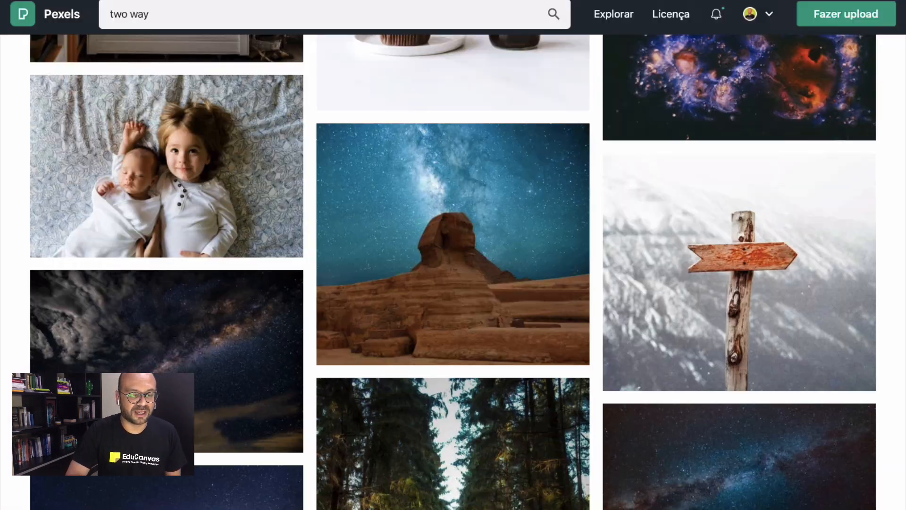
Look over the Pexels and GIPHY home pages as sources of free photos and GIFs
click(61, 21)
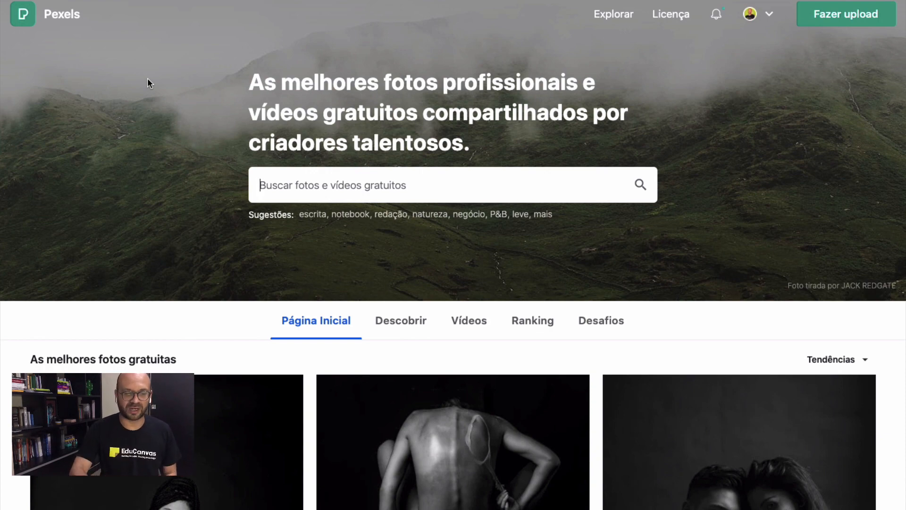
scroll(147, 79, down, 15)
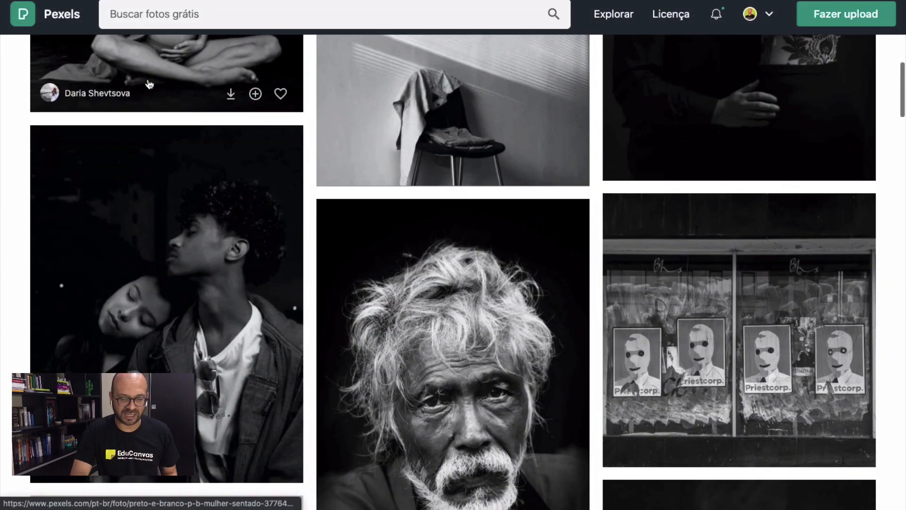
scroll(149, 85, up, 15)
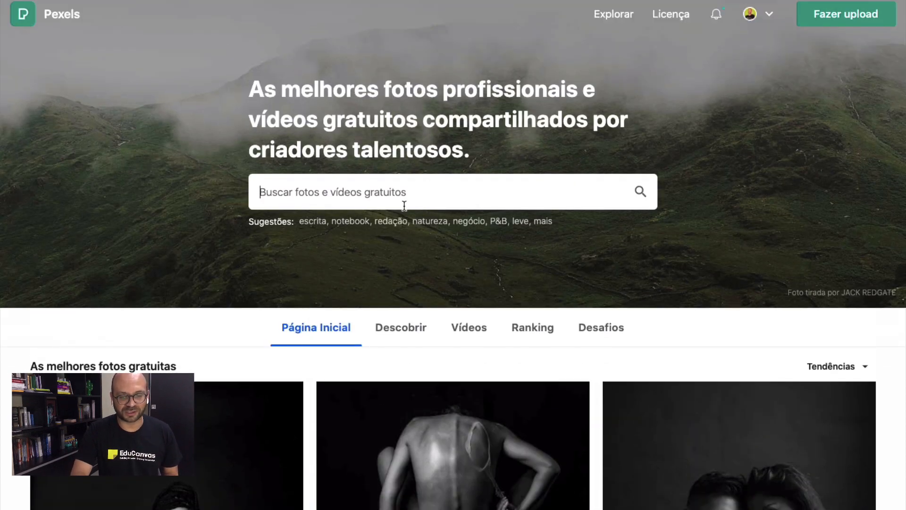
click(406, 201)
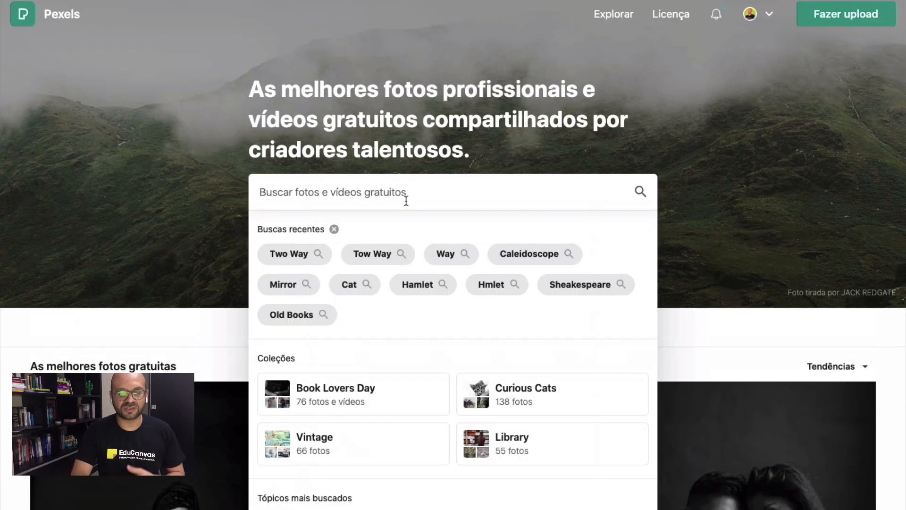
click(231, 157)
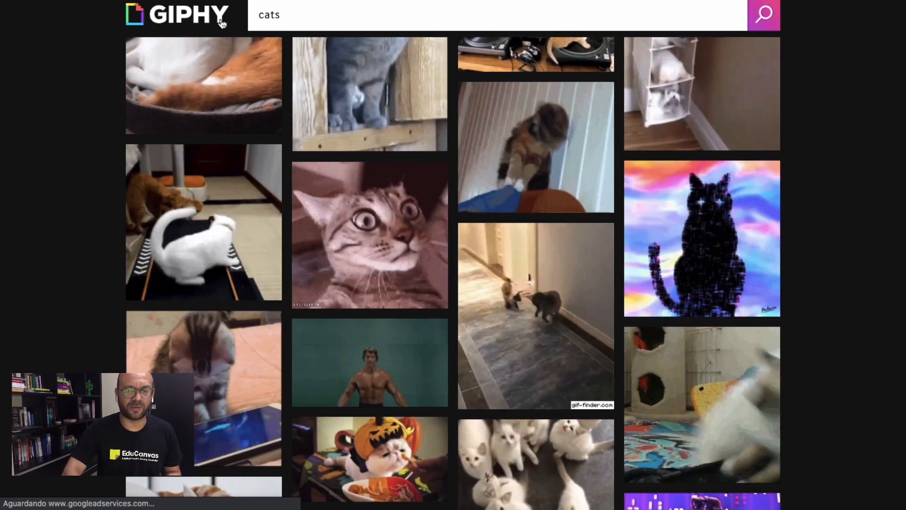
click(221, 21)
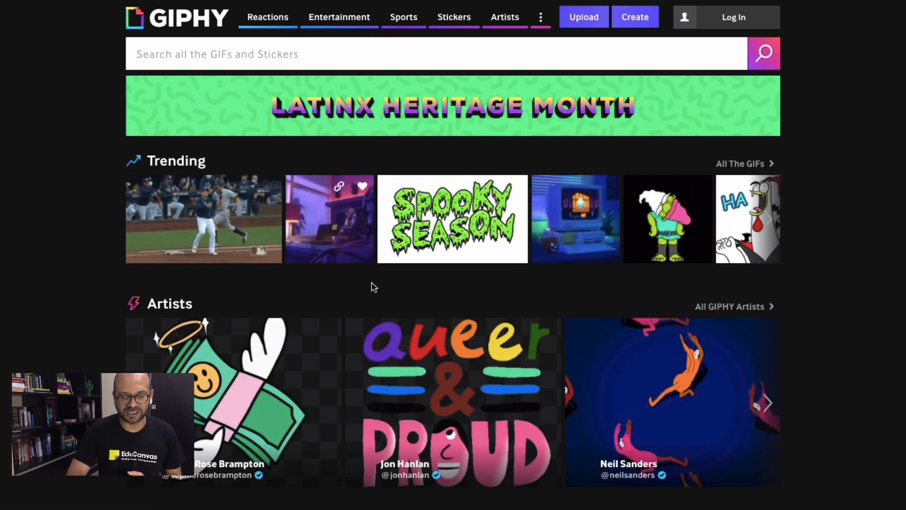
scroll(373, 288, down, 1)
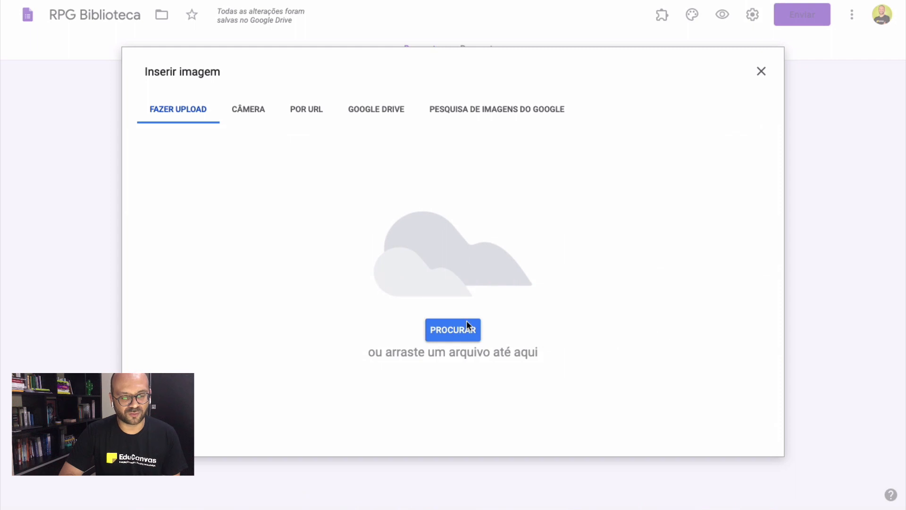
Upload the library interior photo from the Downloads folder into the "O chamado" section
click(465, 335)
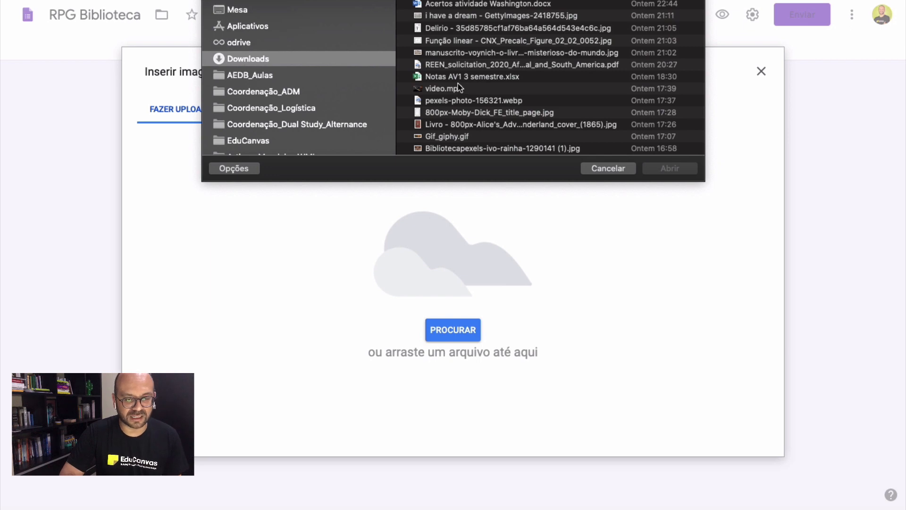
scroll(459, 87, up, 1)
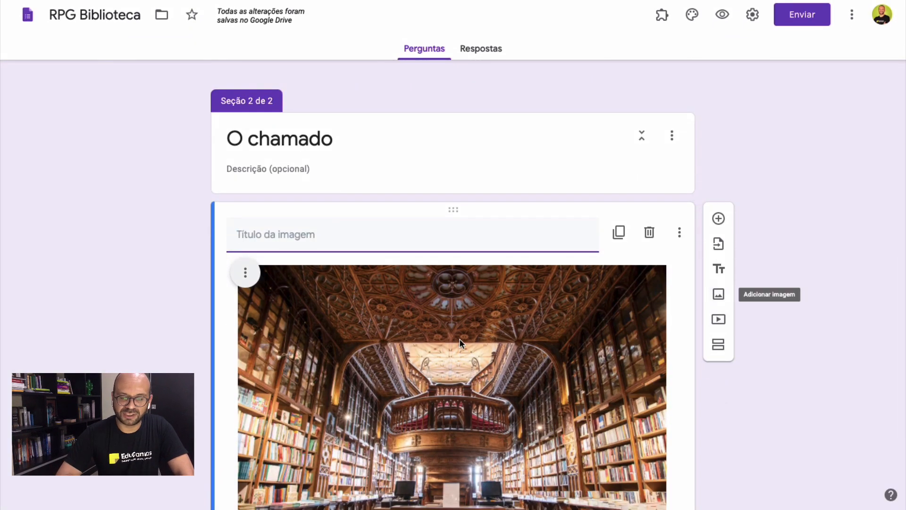
scroll(459, 339, down, 2)
scroll(412, 230, up, 1)
scroll(412, 230, down, 2)
scroll(412, 230, up, 1)
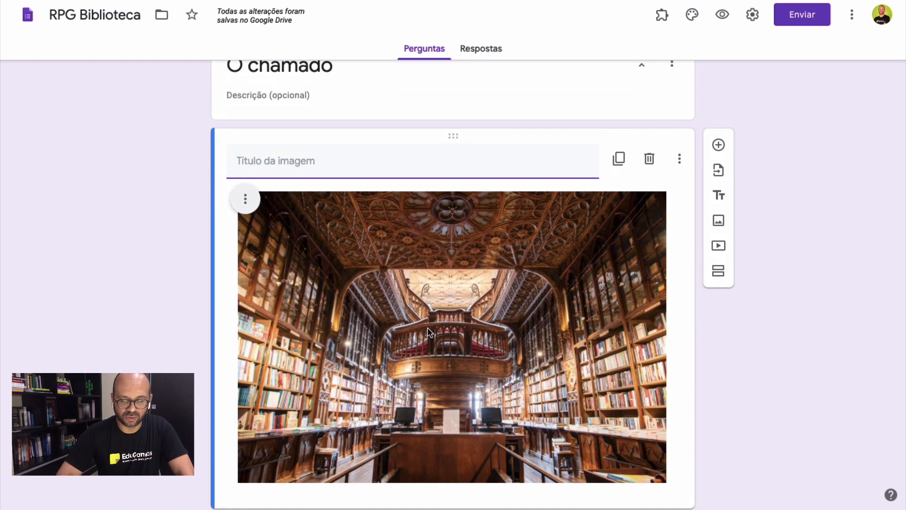
Add a title and description block below the library image
scroll(443, 339, down, 1)
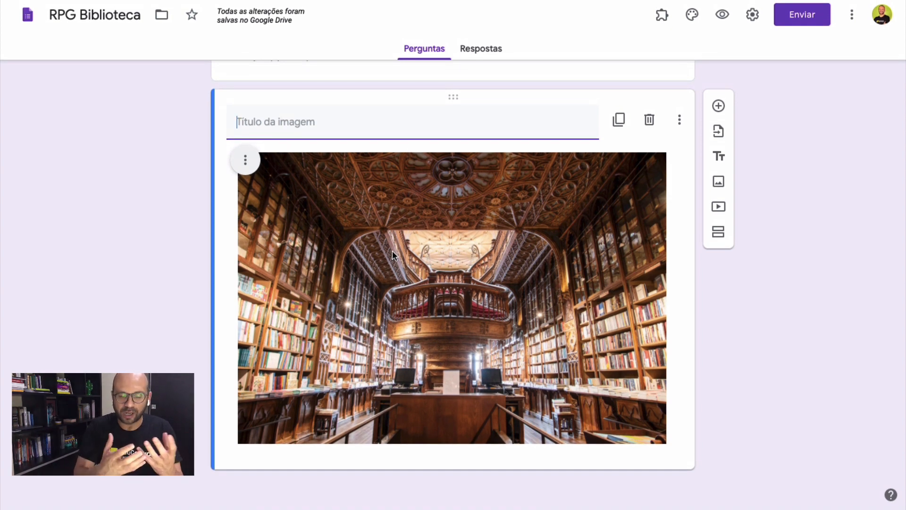
scroll(392, 251, up, 1)
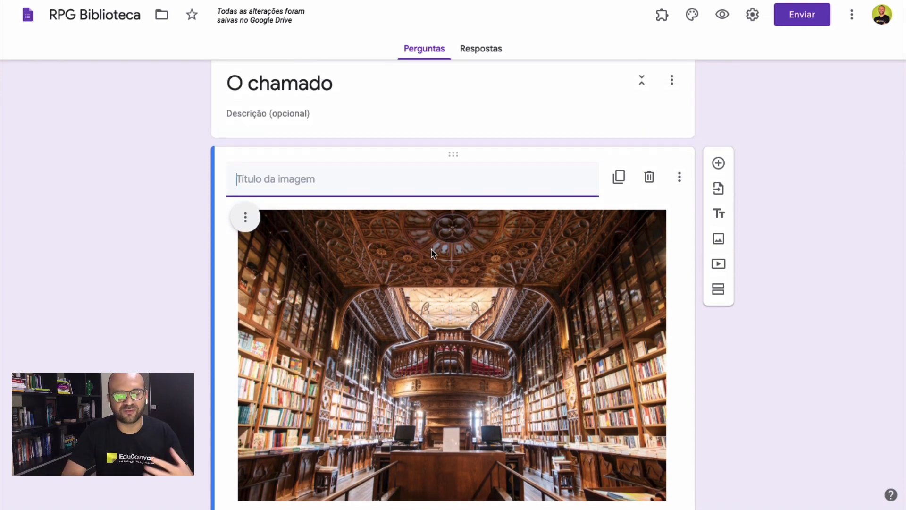
scroll(463, 340, down, 1)
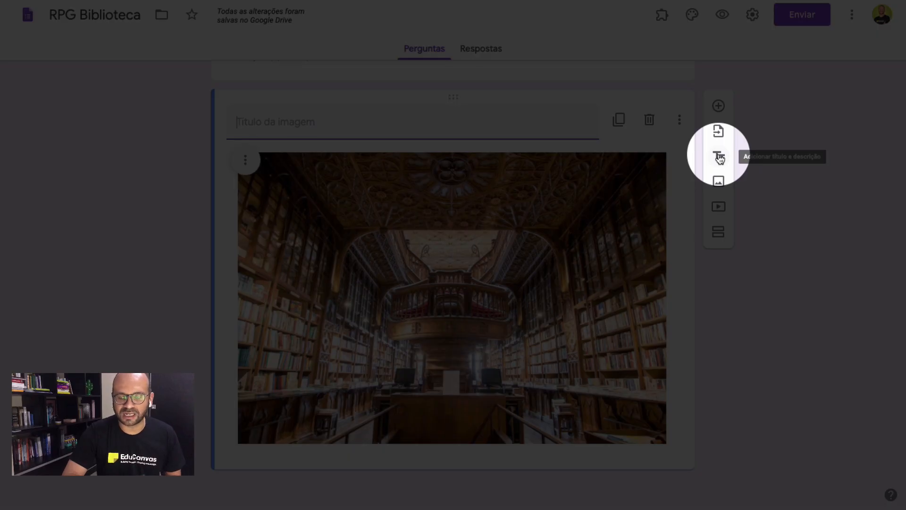
click(719, 159)
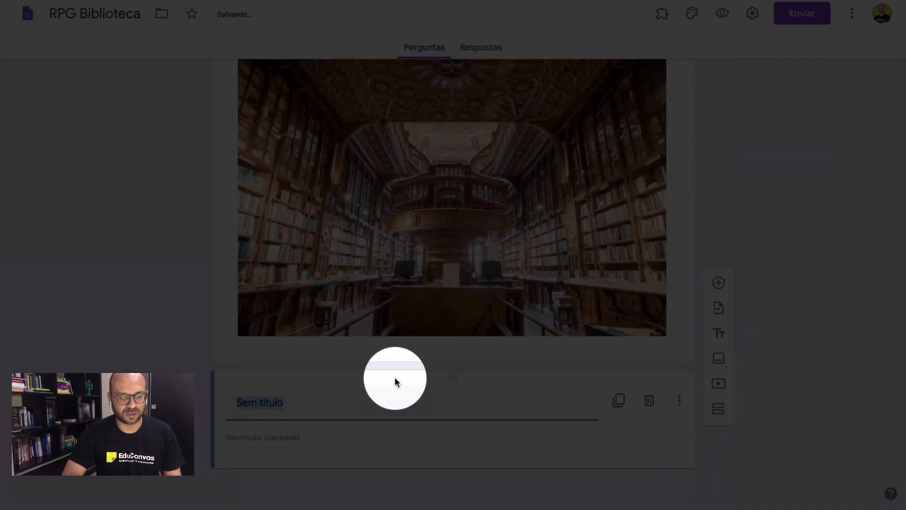
Fill the title below the library image with the narrative from "Você deu alguns passos assustado" to "lembrando de algum livro que lera sobre isso."
text(Você deu alguns passos assustado. Respirou fundo e começou a caminhar pelos corredores, sentindo o peso dos livros nas estantes, respirando o cheiro de papel envelhecido e conhecimento fresco. Você tentou ler os nomes dos livros, mas eram incompreensíveis as lombadas dos livros. Eram idiomas e símbolos irreconhecíveis. - Élfico? Você balbuciou mentalmente, lembrando de algum livro que lera sobre isso.)
scroll(340, 400, down, 2)
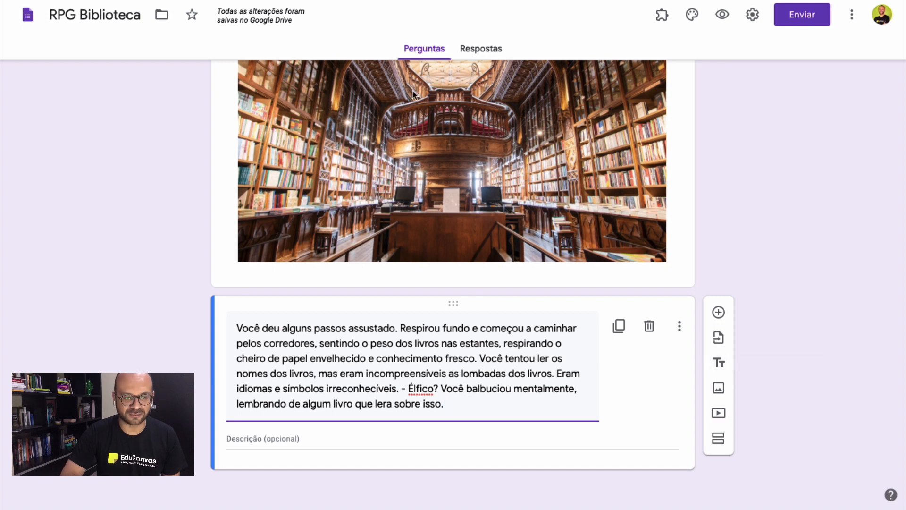
Upload Gif_giphy.gif from the Downloads folder as an image below the "Você deu alguns passos assustado" text block
click(718, 389)
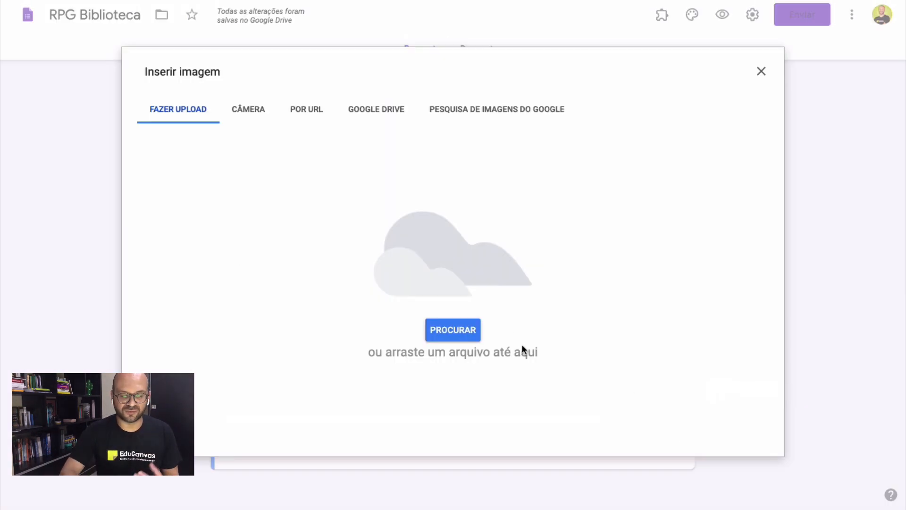
click(443, 337)
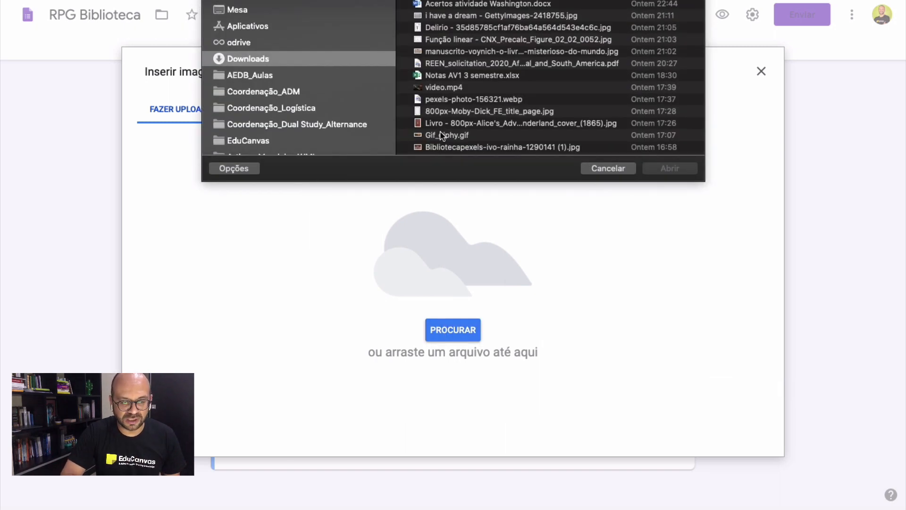
double_click(439, 136)
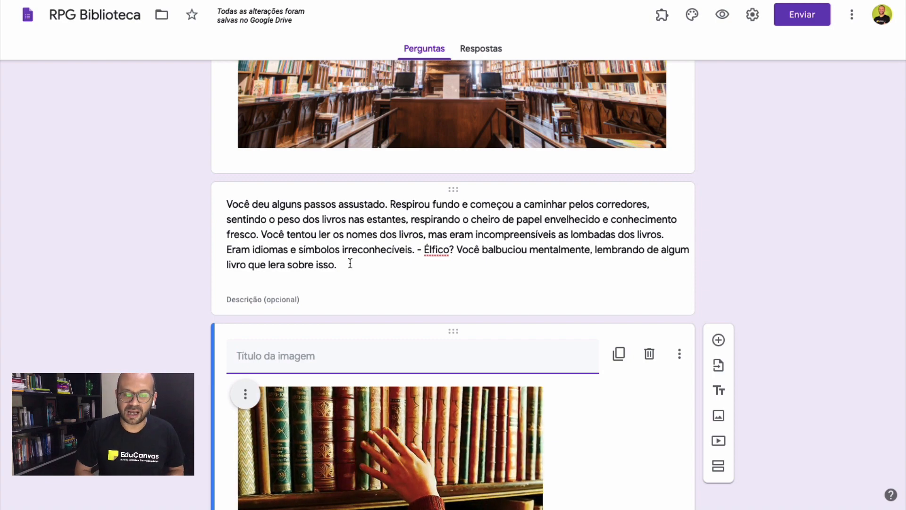
scroll(350, 263, down, 3)
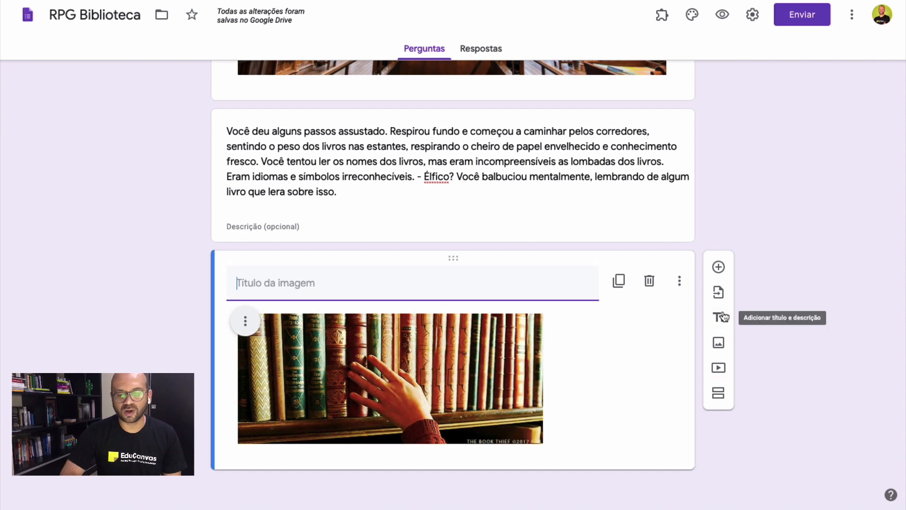
Upload the Alice book cover from Downloads and title it with the story text from "Depois de andar alguns corredores" to "O que você decide fazer?"
click(718, 345)
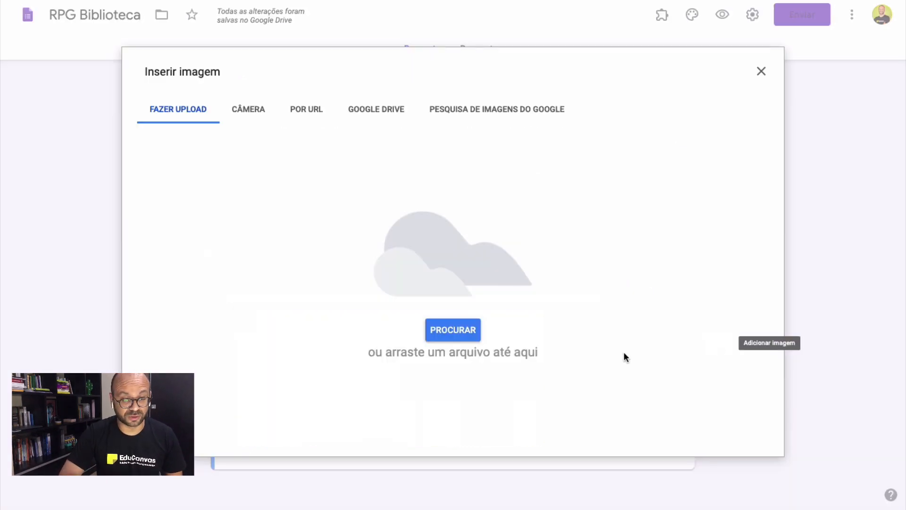
click(453, 336)
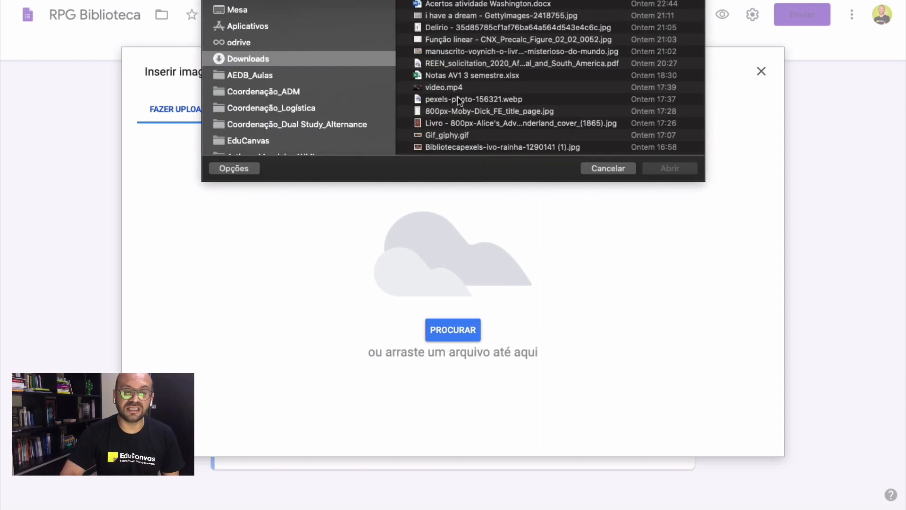
double_click(439, 124)
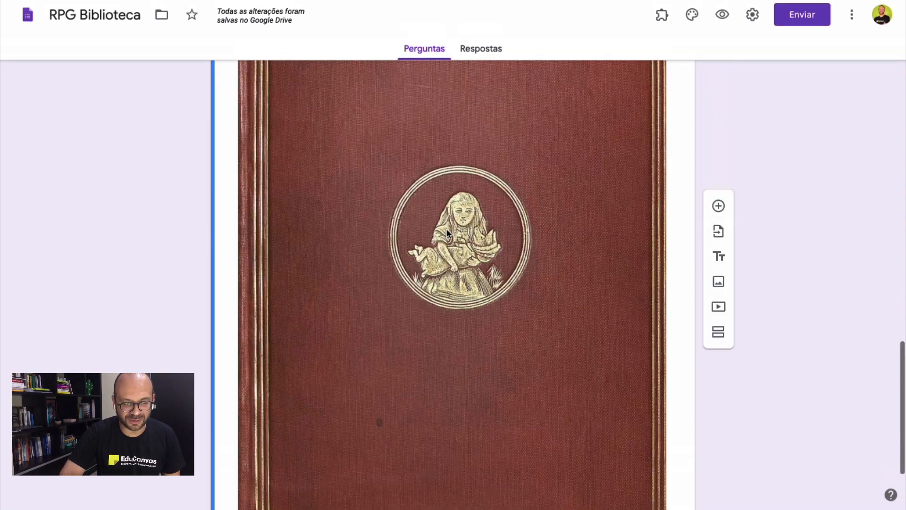
scroll(460, 255, up, 5)
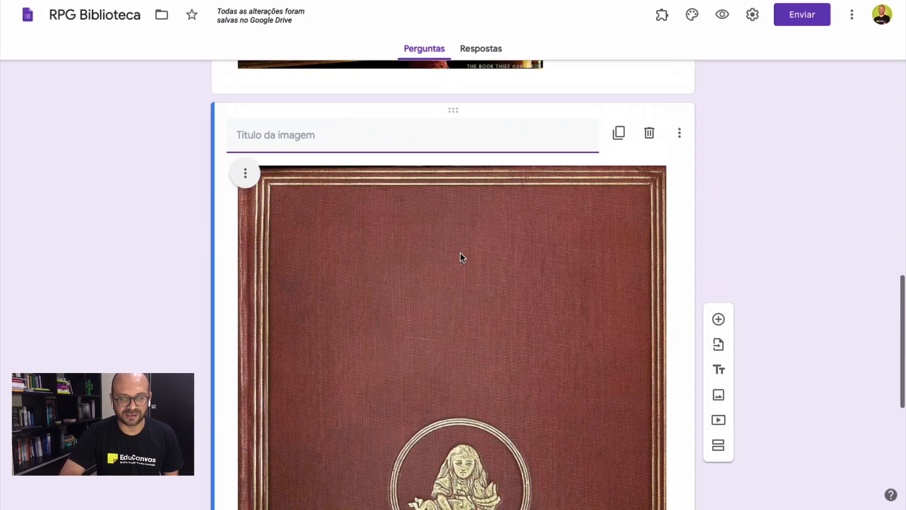
text(Depois de andar alguns corredores, chegou a um espaço mais amplo, com uma mesa central. Sobre uma mesa, ao lado de um cálice sujo e um punhal enferrujado, você percebeu que havia um livro sem nada escrito, apenas uma insígnia na capa.  O que você decide fazer?)
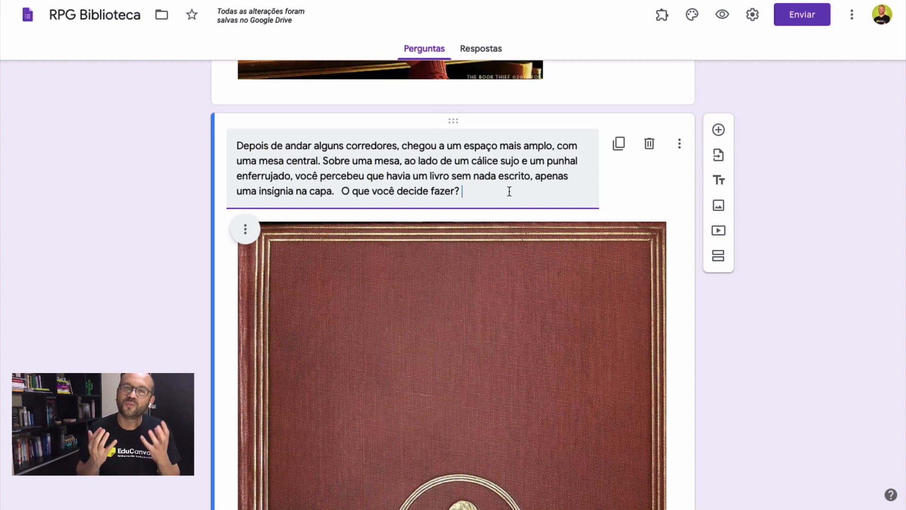
Add a required multiple-choice question with options "Abre o livro, folheando pelos dedos." and "Se afasta do livro, achando tudo aquilo muito estranho e macabro."
scroll(509, 192, down, 9)
scroll(509, 191, up, 6)
scroll(509, 191, down, 6)
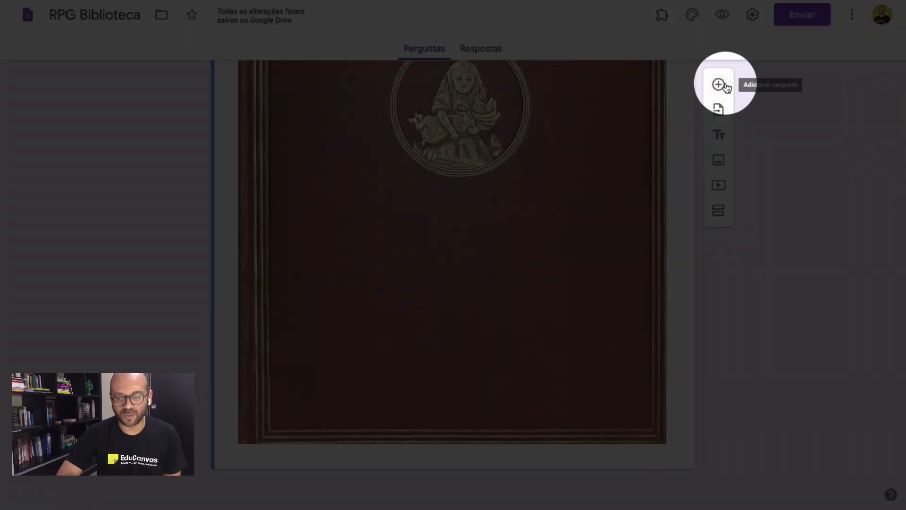
click(718, 85)
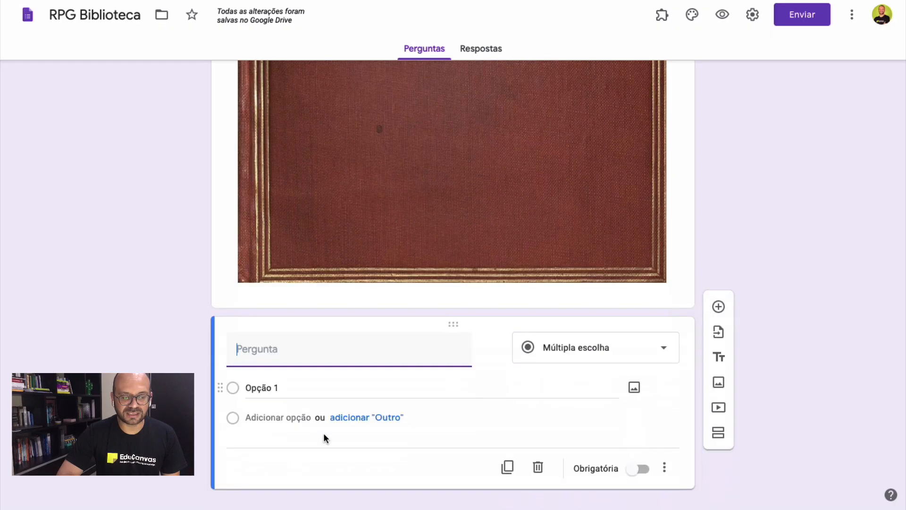
click(270, 363)
text(Abre o livro, folheando pelos dedos.)
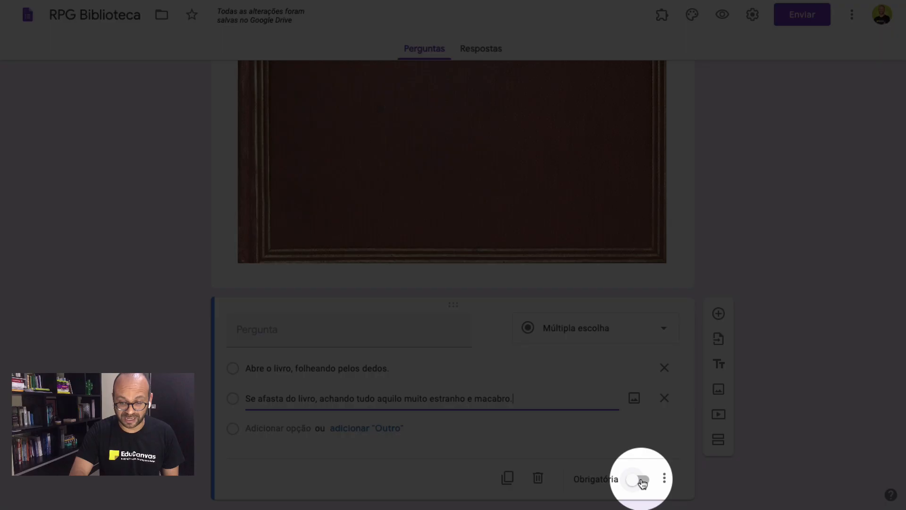
click(642, 480)
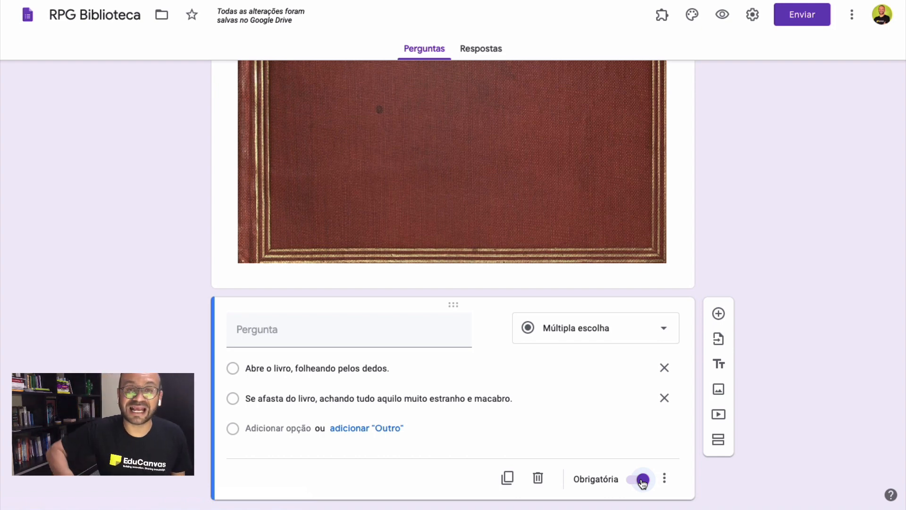
Enable going to a section based on the answer for the question, and view the destinations offered for the first option
click(372, 367)
click(372, 399)
scroll(373, 405, down, 1)
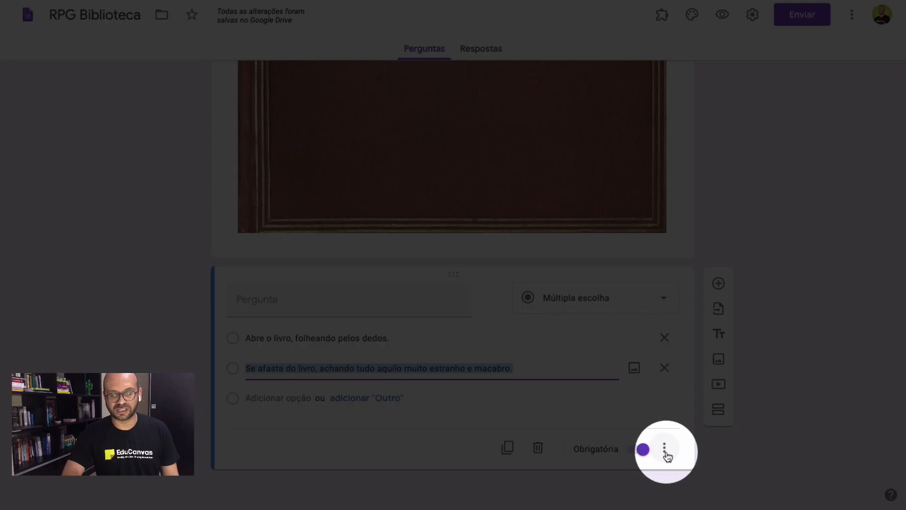
click(664, 452)
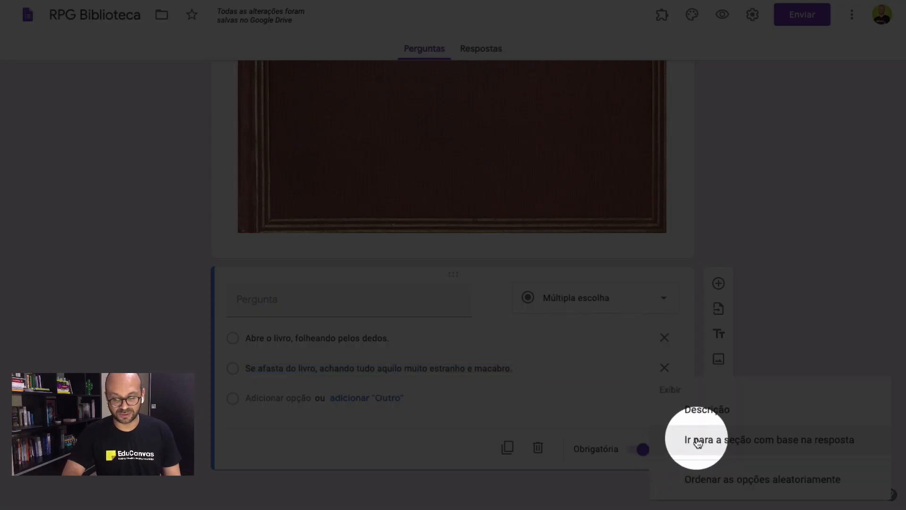
click(742, 441)
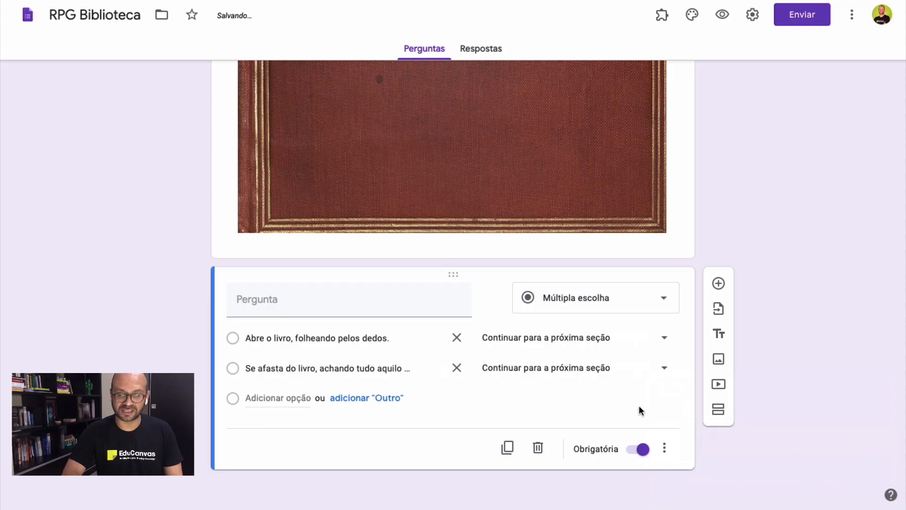
click(604, 344)
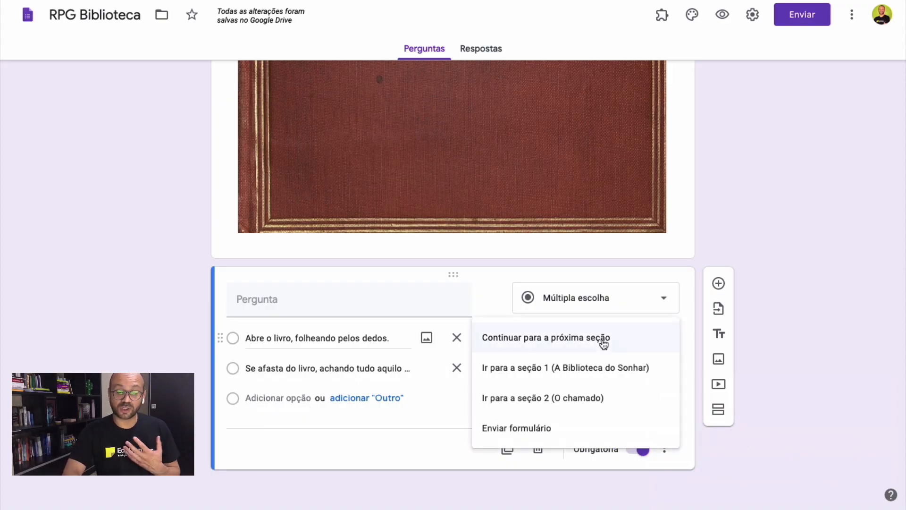
click(701, 450)
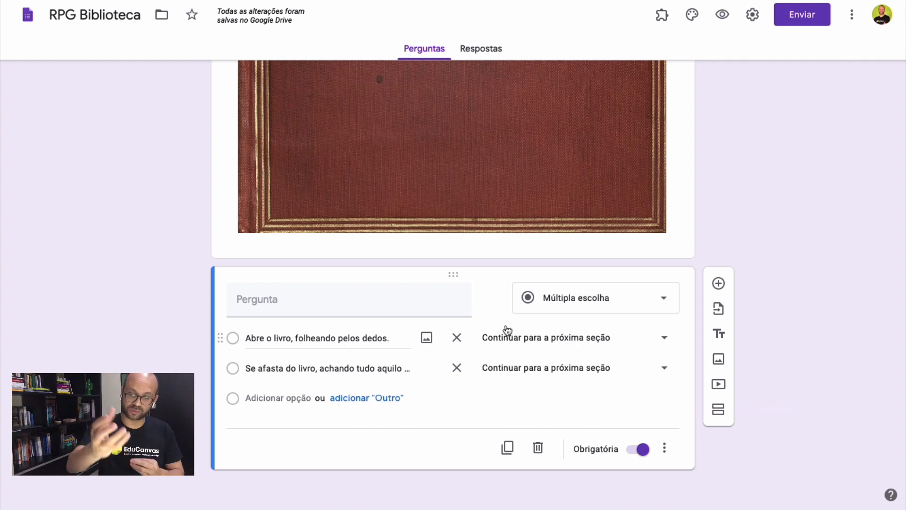
Add a section titled "Alice..." with the description from "Ao abrir o livro, você sente uma lufada de vento" to "contornar um dos corredores."
click(718, 411)
text(Alice...)
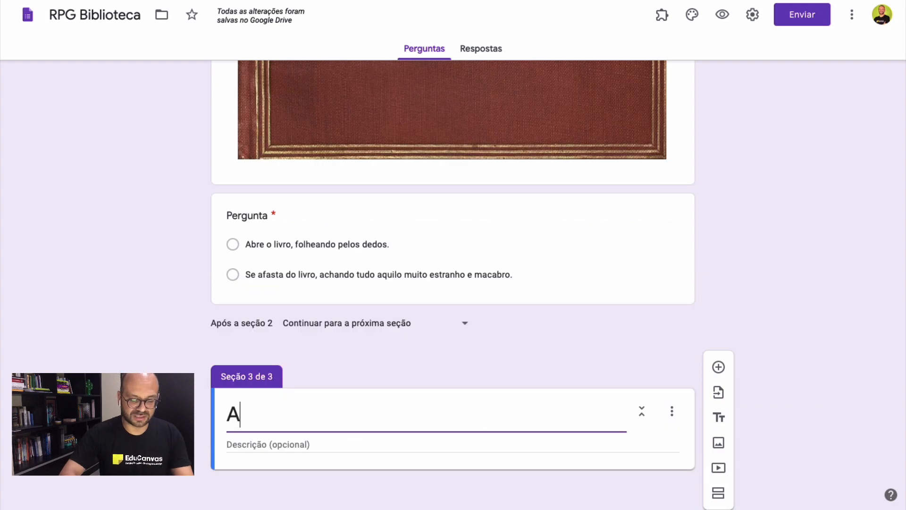
click(343, 441)
text(Ao abrir o livro, você sente uma lufada de vento, um cheiro de terra molhada. E a imagem de algo meio fantasmagórico começa a se formar em sua frente e em seguida você identifica que se trata de um gato, que salta das páginas para as prateleiras, começa a se mover entre os livros e silenciosamente caminha pelos livros até contornar um dos corredores.)
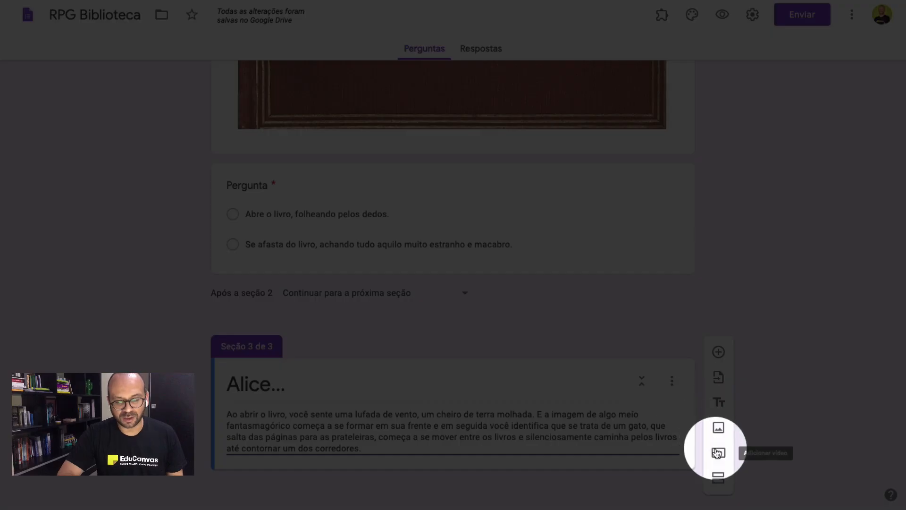
click(718, 453)
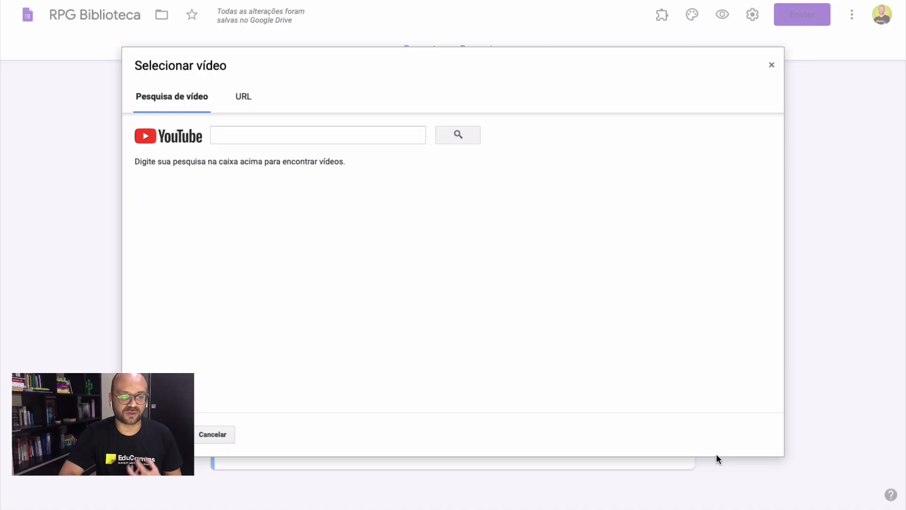
click(244, 98)
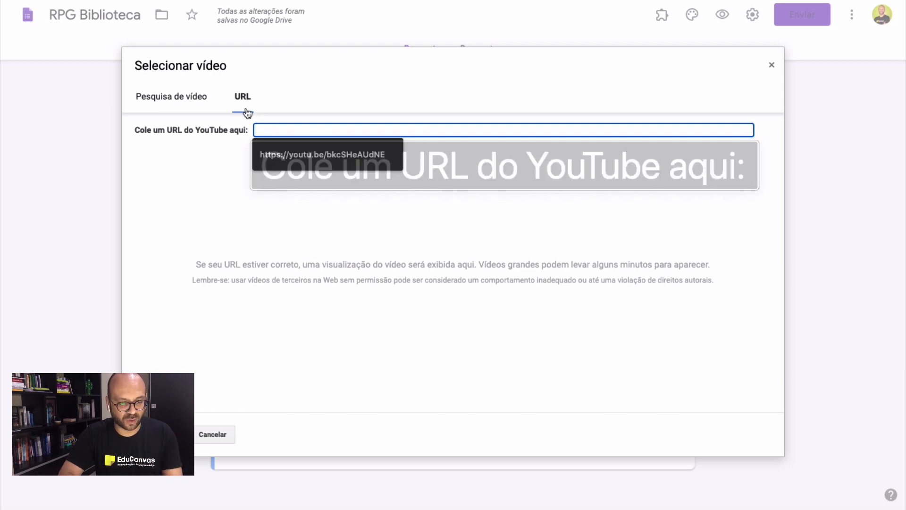
text(https://www.youtube.com/watch?v=bkcSHeAUdNE&feature=youtu.be)
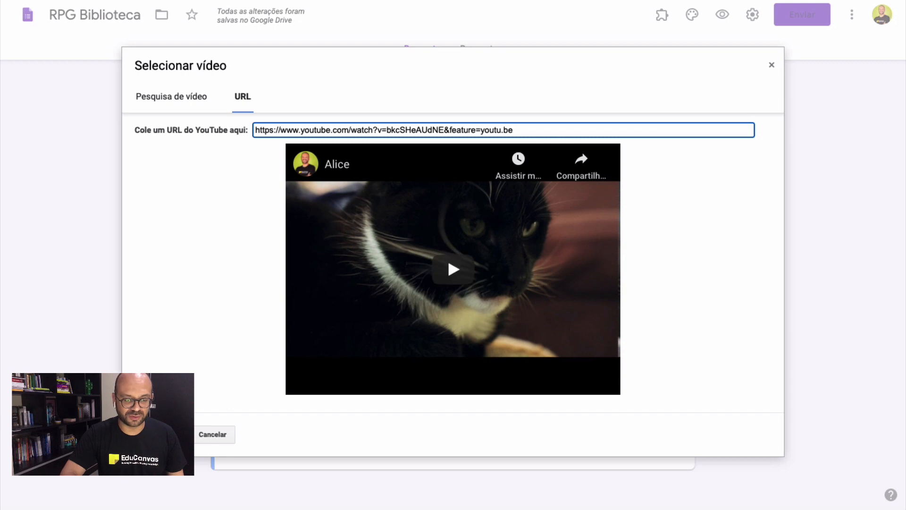
click(161, 435)
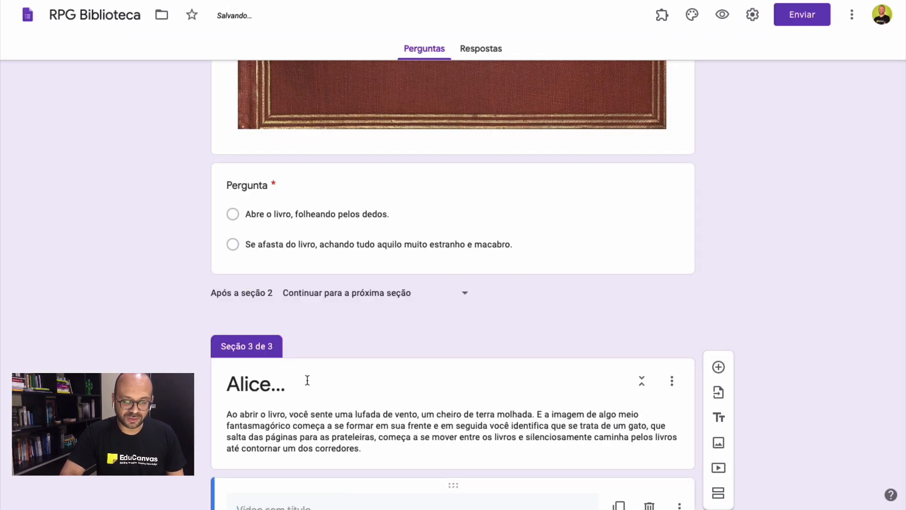
scroll(307, 381, down, 5)
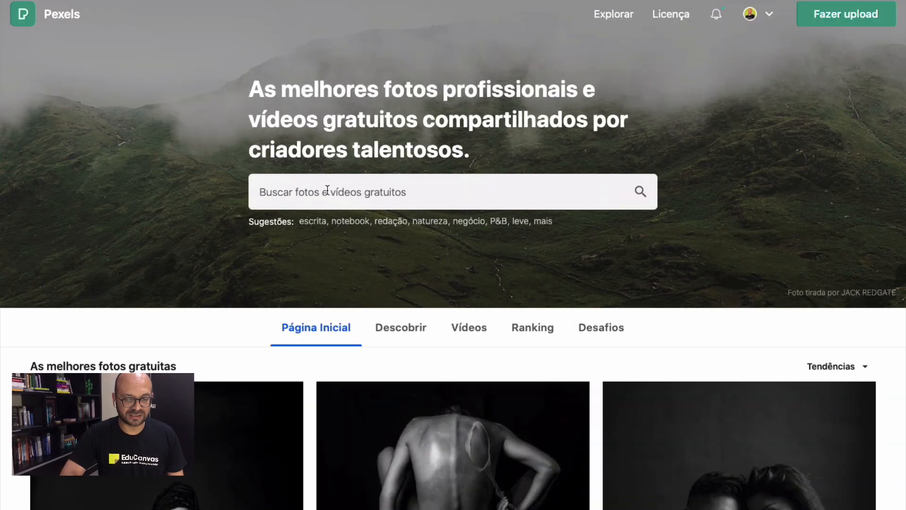
Switch to Pexels, search for "cat", and look through the video results as a source of free clips
click(327, 190)
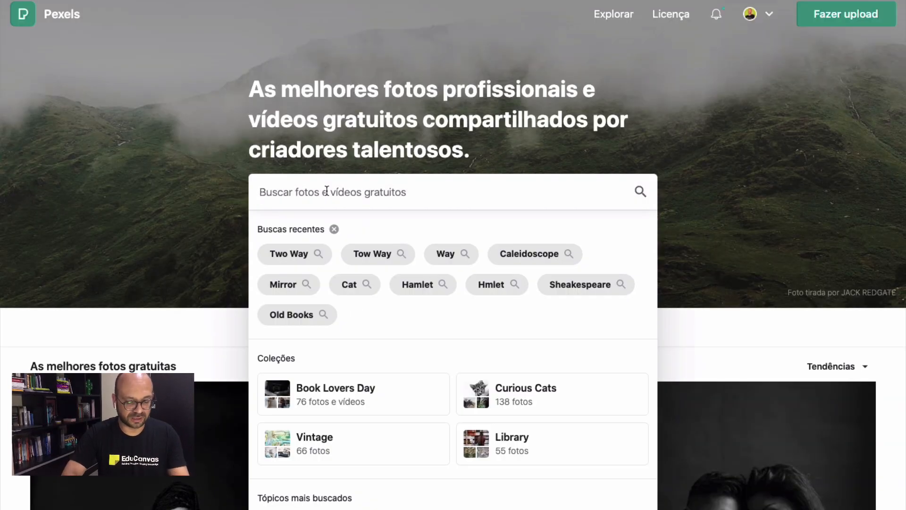
text(cat)
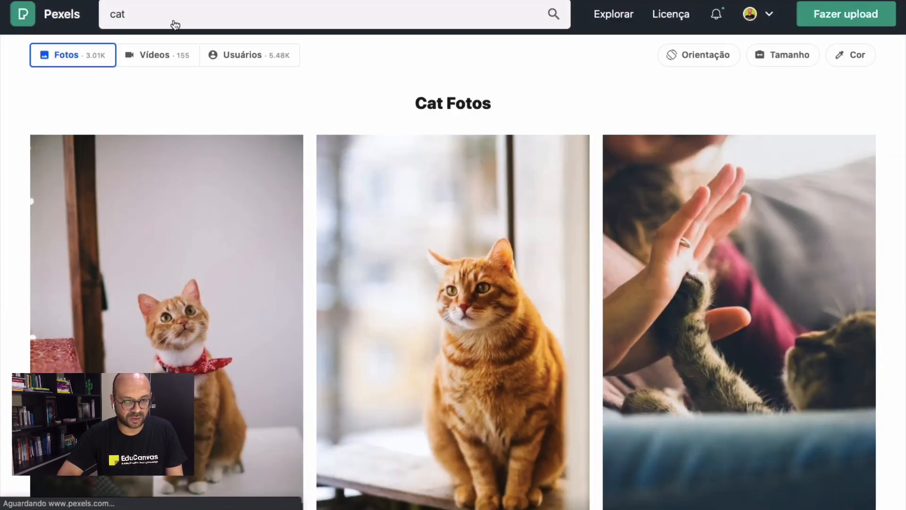
click(155, 63)
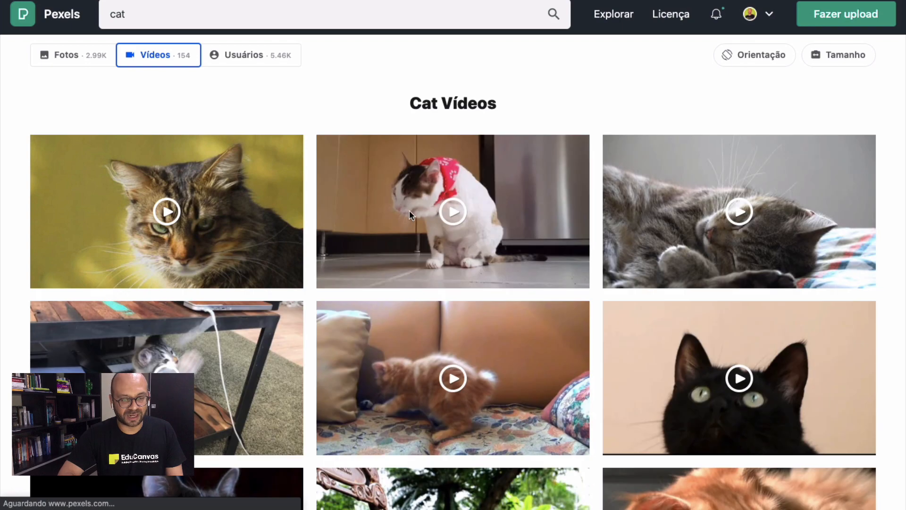
scroll(532, 268, down, 4)
scroll(748, 285, down, 5)
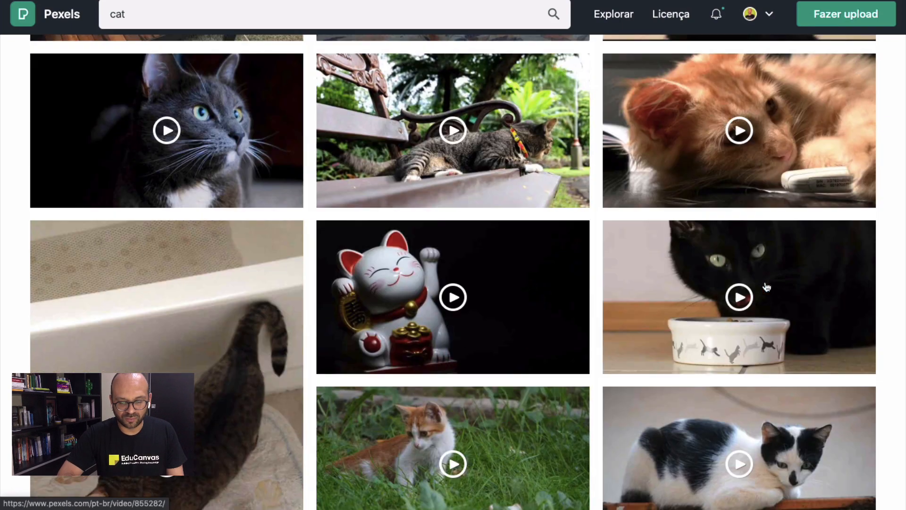
scroll(671, 304, down, 1)
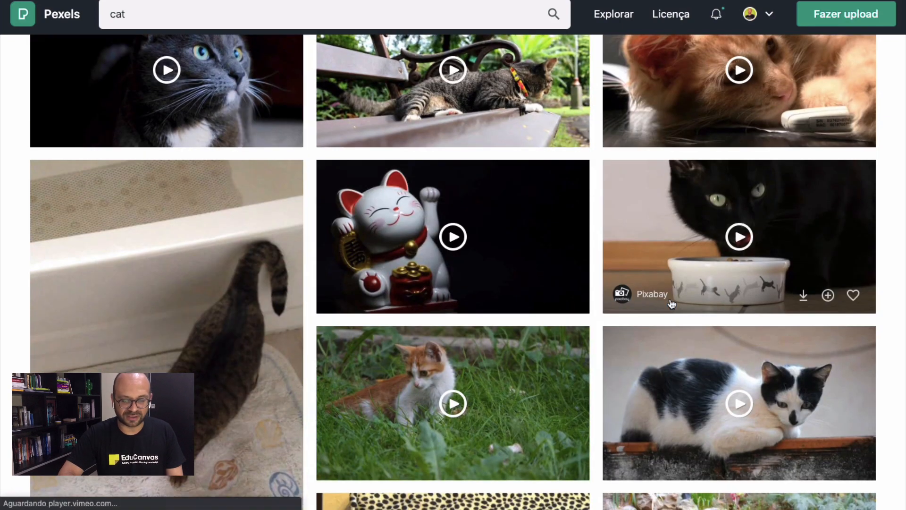
mouse_move(671, 304)
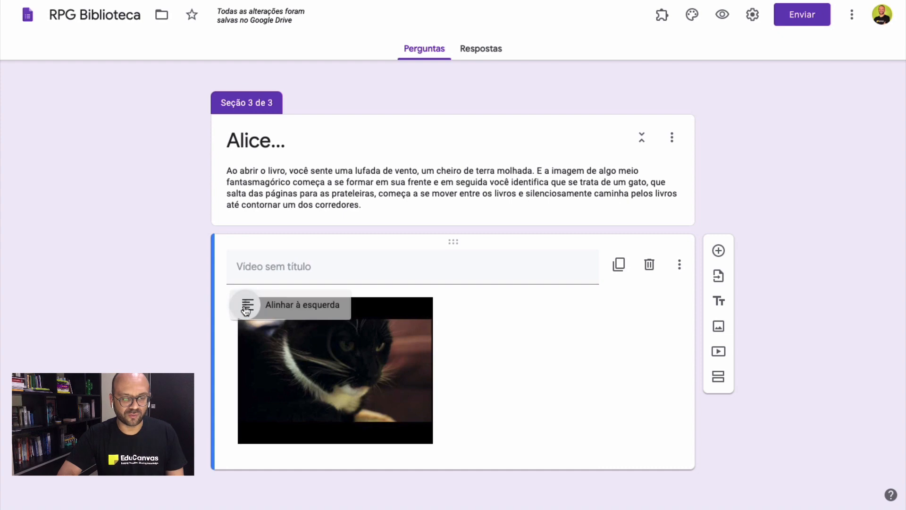
Align the cat video in the "Alice..." section to the centre
click(246, 306)
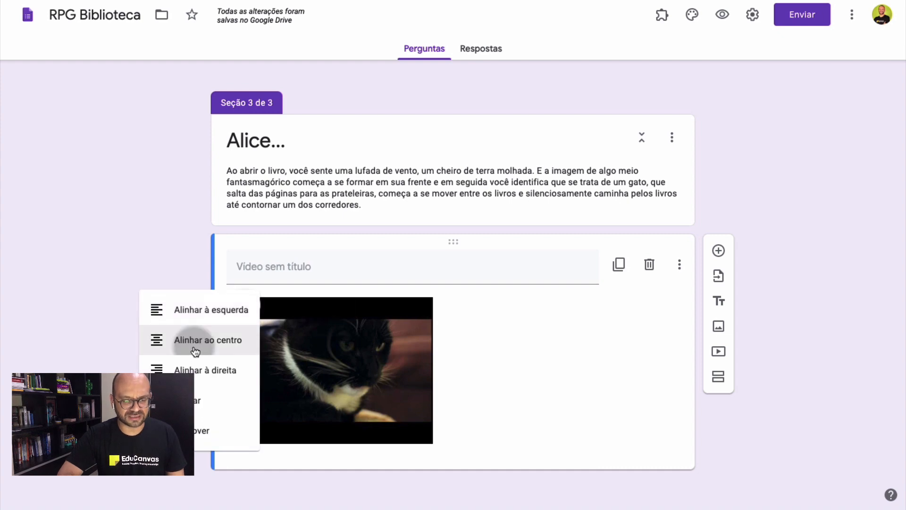
click(195, 352)
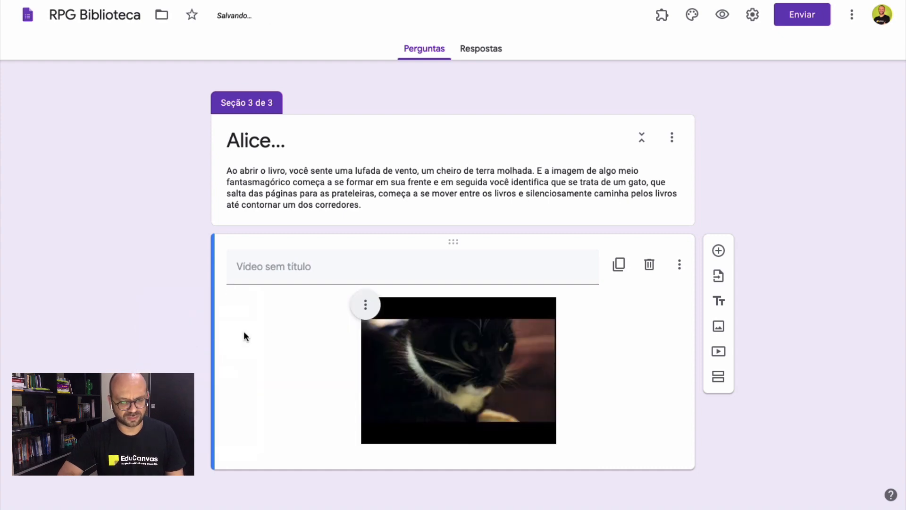
click(367, 307)
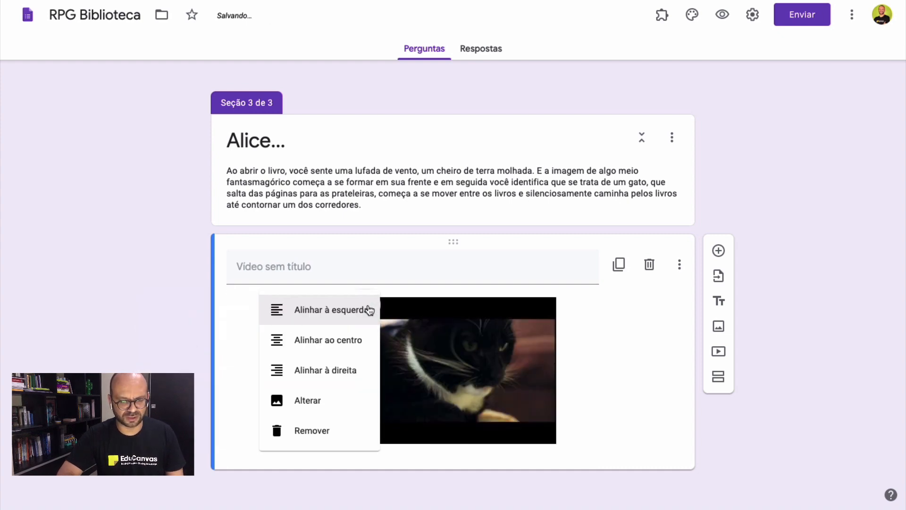
click(690, 419)
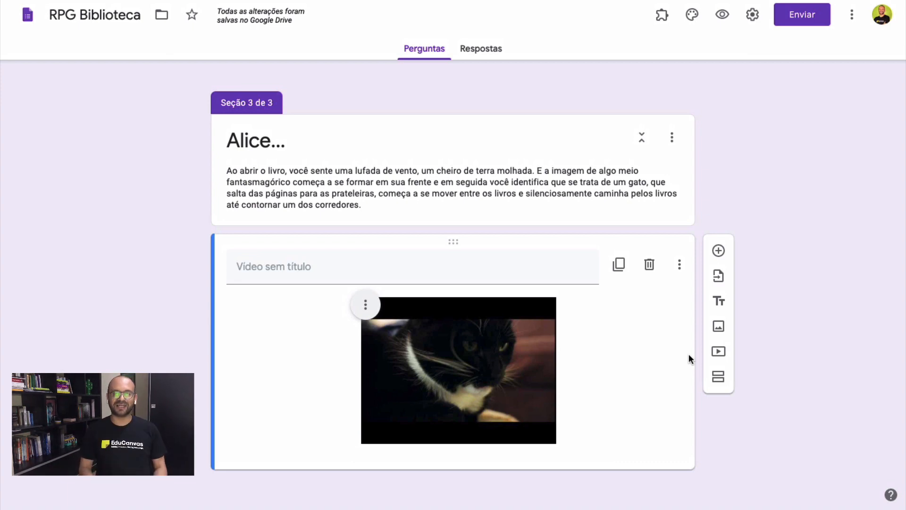
Add a required multiple-choice question "O que você faz?" with "Segue o gato instintivamente, sem pensar." and one from "Fica parado" to "você está apavorado."
click(718, 251)
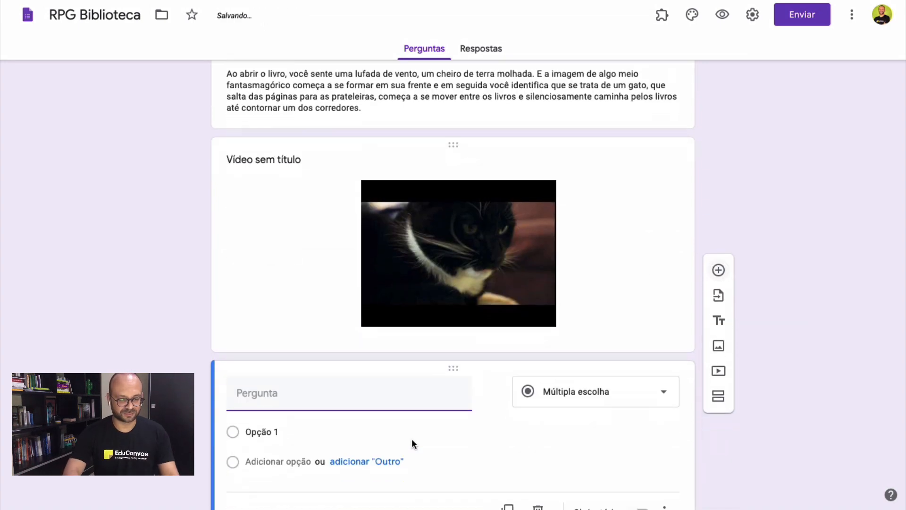
text(O que v)
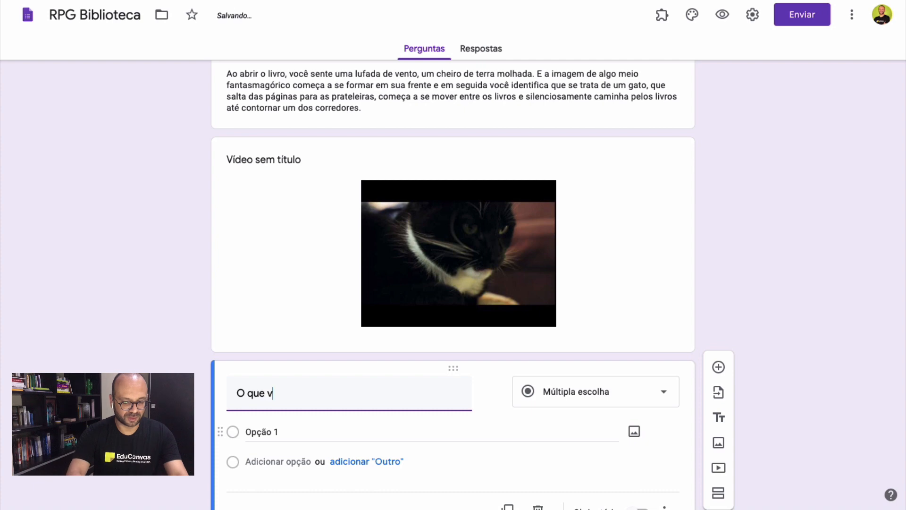
text(ocê faz?)
click(303, 432)
text(Segue o gato instintivamente, sem pensar.)
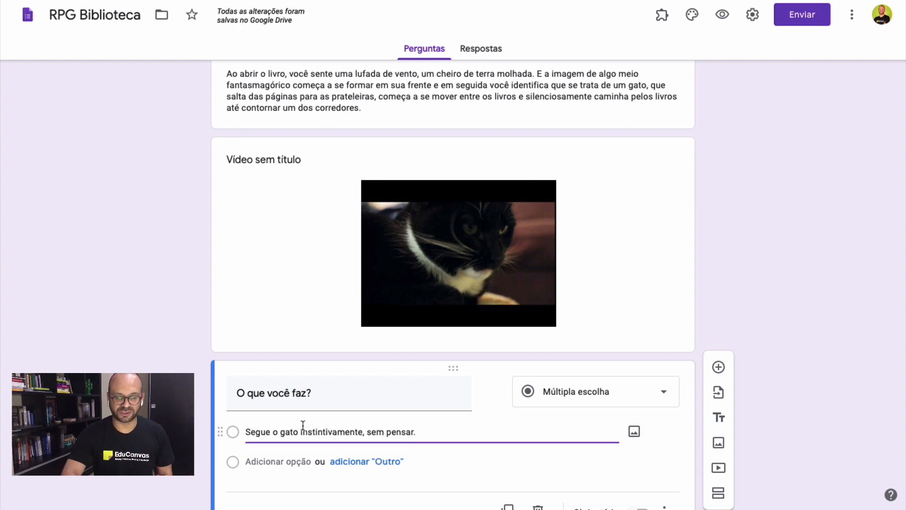
key(Return)
text(Fica parado e deixa o gato sumir pelos corredores, pois afinal, você está apavorado.)
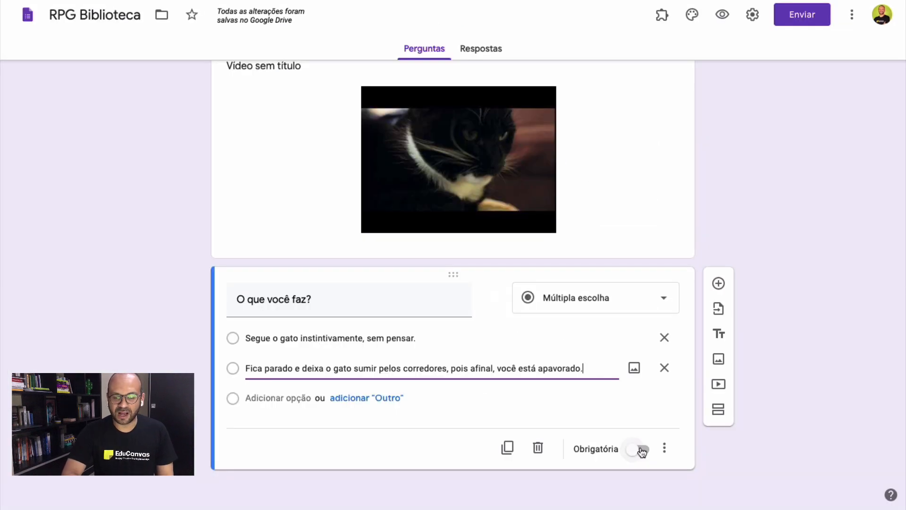
click(641, 449)
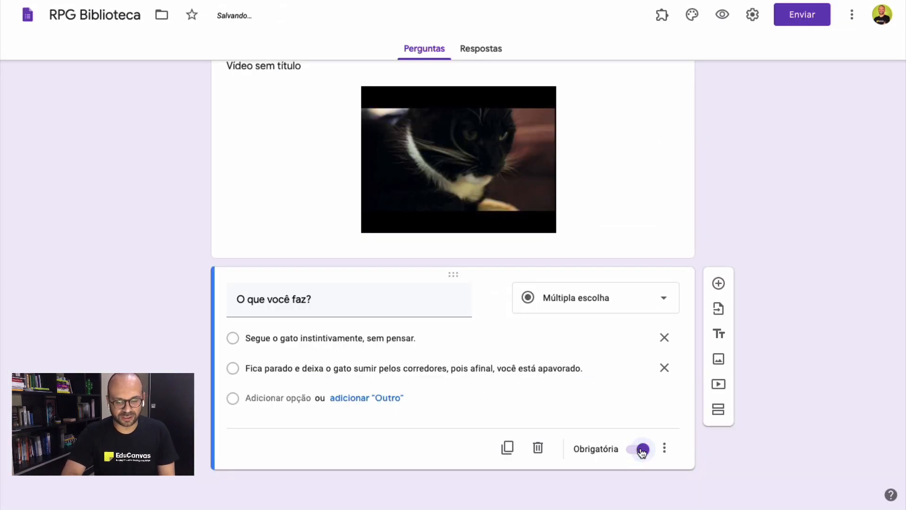
Add a section titled "if you don’t know where you want to be then it does not matter which road you take" with description "Ao entrar no corredor..."
click(717, 410)
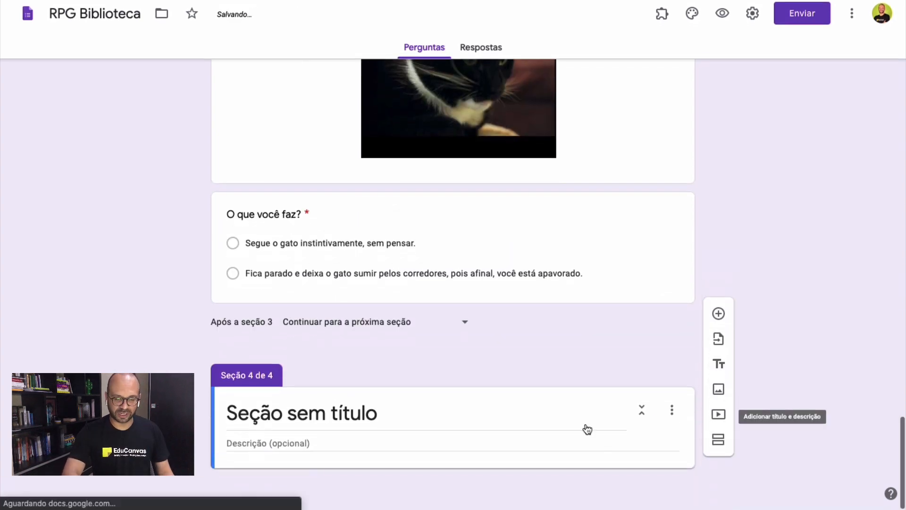
click(421, 418)
text("if you don’t know where you want to be then it does not matter which road you take")
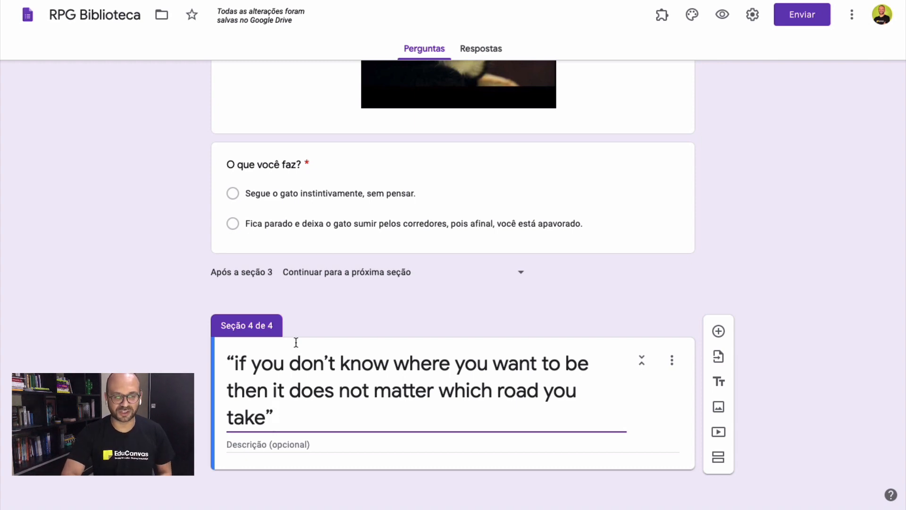
key(Tab)
text(Ao entrar no corredor no qual o gato entrou, você simplesmente não vê nada além de mais estantes, livros e outros corredores. O gato desapareceu e o corredor no qual você agora se encontra se assemelha em muito com o corredor anterior.)
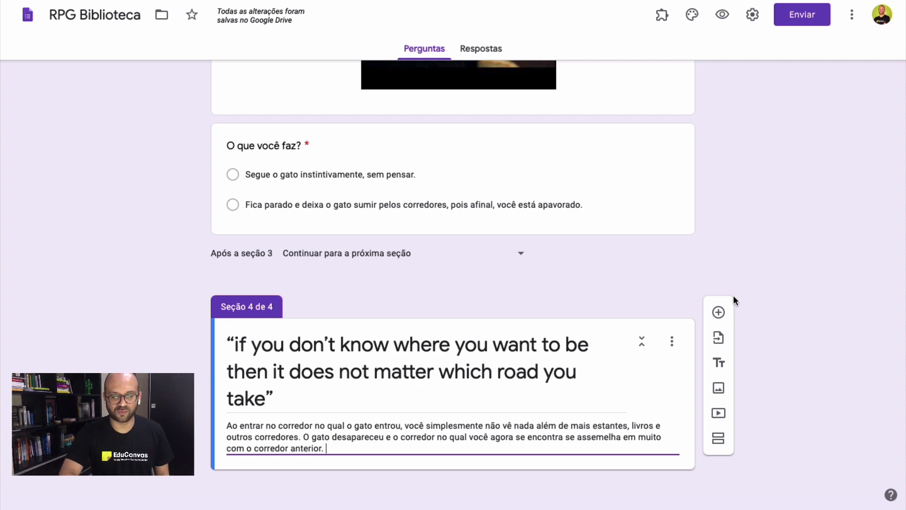
Add a required multiple-choice question "O que você decide fazer?" with options beginning "Continua caminhando neste corredor" and "Retorna ao corredor anterior para ver"
click(718, 312)
scroll(585, 380, down, 2)
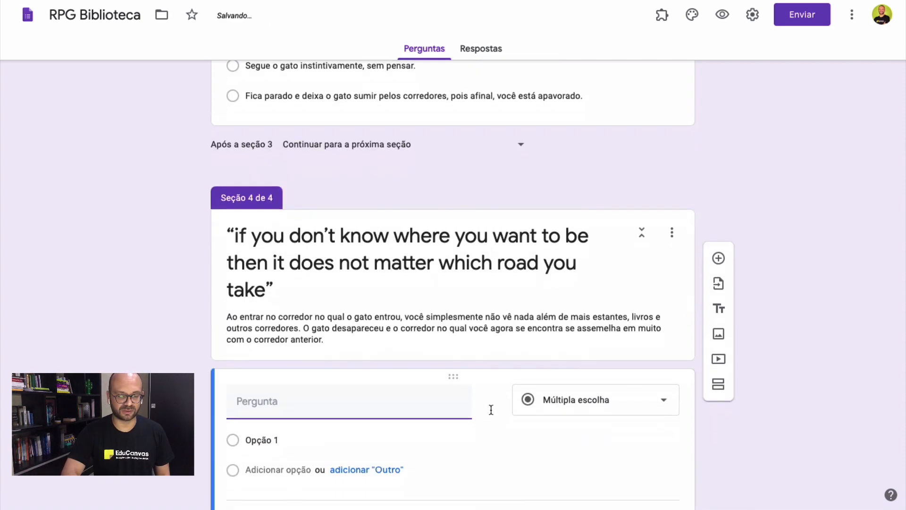
text(O que você decide fazer?)
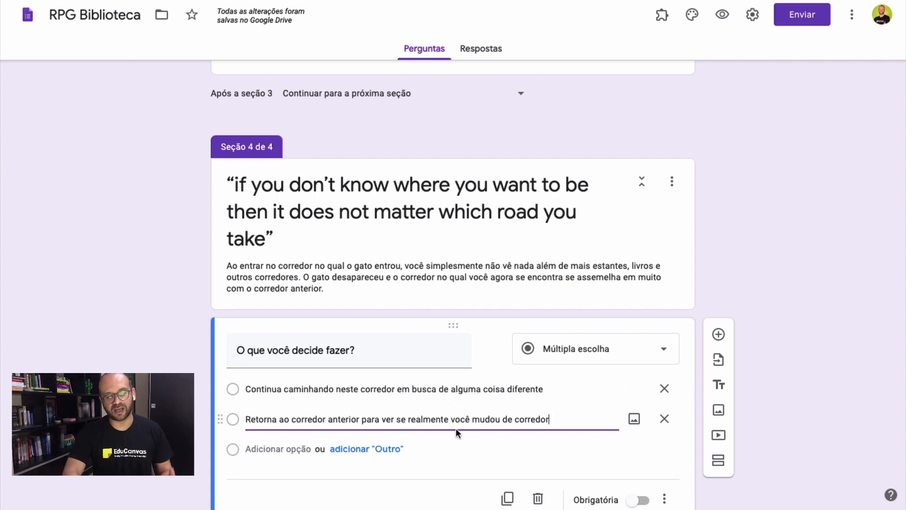
scroll(455, 427, down, 1)
click(637, 463)
scroll(635, 464, down, 1)
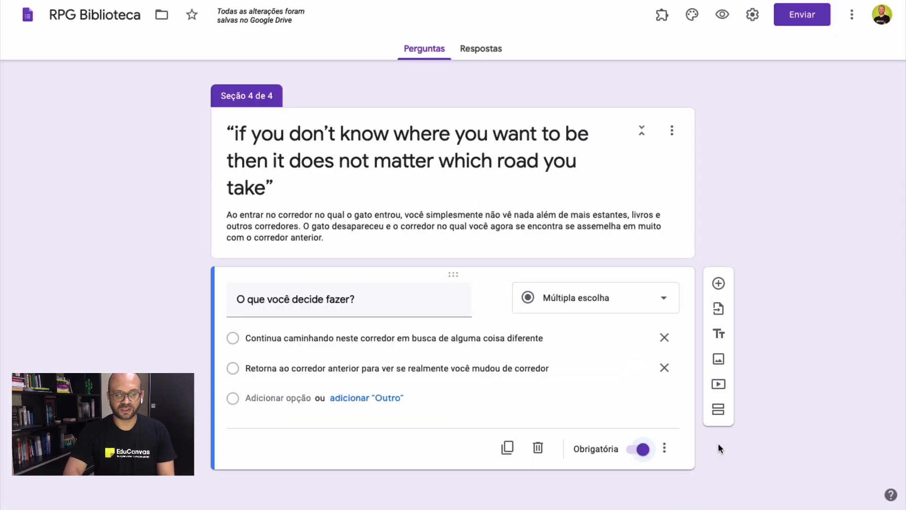
Add a section titled "Nós somos feitos da matéria de que são feitos os sonhos" described from "Os livros se repetem" to "Abra um destes livros."
click(718, 409)
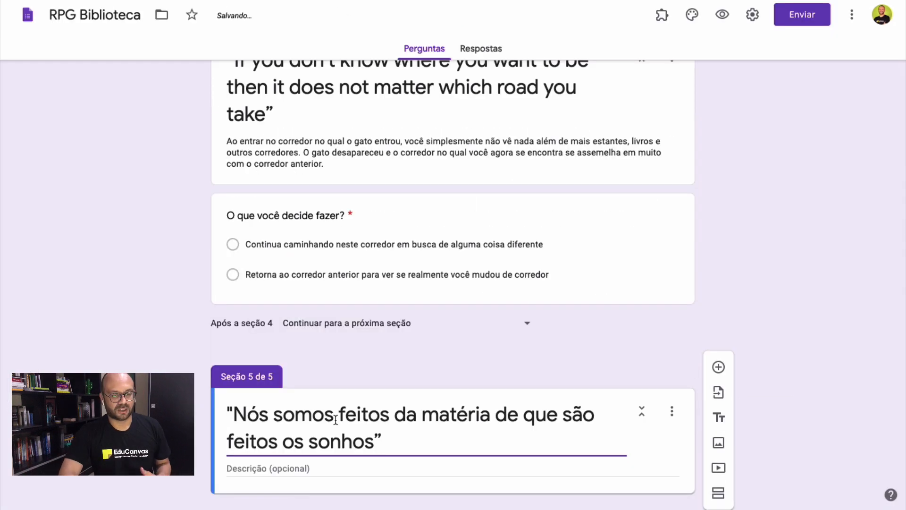
scroll(336, 420, down, 1)
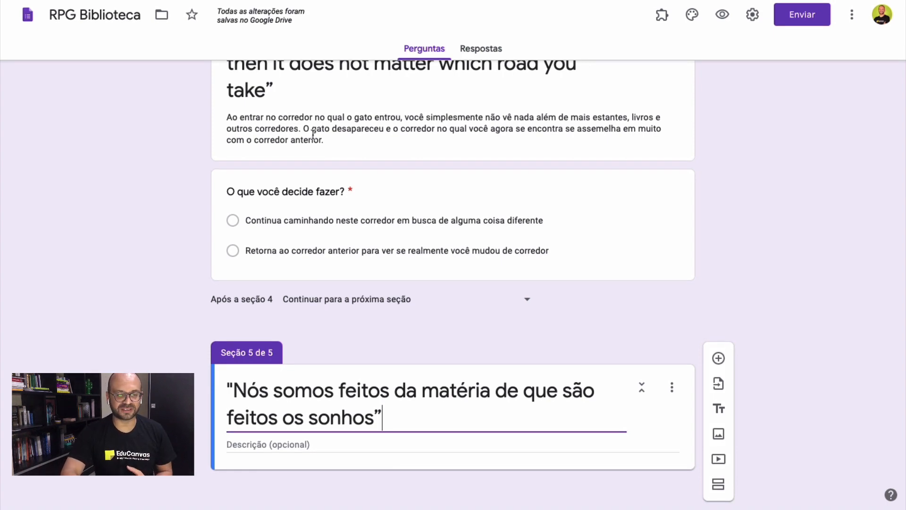
click(292, 444)
text(Os livros se repetem, como se você estivesse sempre andando em círculos, porém você tem certeza de que o corredor é reto, você pode ver o corredor sumir no infinito de tão longo. Como seria possível estar andando em círculos? Você caminha por alguns minutos e nada vê além deste corredor infinito que dá acesso a outros tantos corredores igualmente infinitos e intermináveis. Mas eis que você para assustado: o gato está no meio do corredor, está diferente, maior, com os olhos mais brilhantes e mais gordo. O gato olha para você e diz:  - Seja bem-vindo à biblioteca do sonhar. Aqui você pode encontrar todos os livros nunca escritos na história da humanidade. Desde o primeiro ser humano que surgiu neste planeta até o último espécime que ainda irá nascer e morrer, todos sonharam com livros, histórias e aventuras que nunca foram escritas. Todas estas histórias não escritas vêm para cá, todos os sonhos, pesadelos e delírios estão aqui.  Você simplesmente não acredita no que está vivenciando, seja naquela história, seja no fato de um gato falar. O gato, percebendo seu ceticismo,  lhe diz: - Veja com seus próprios olhos. Abra um destes livros.)
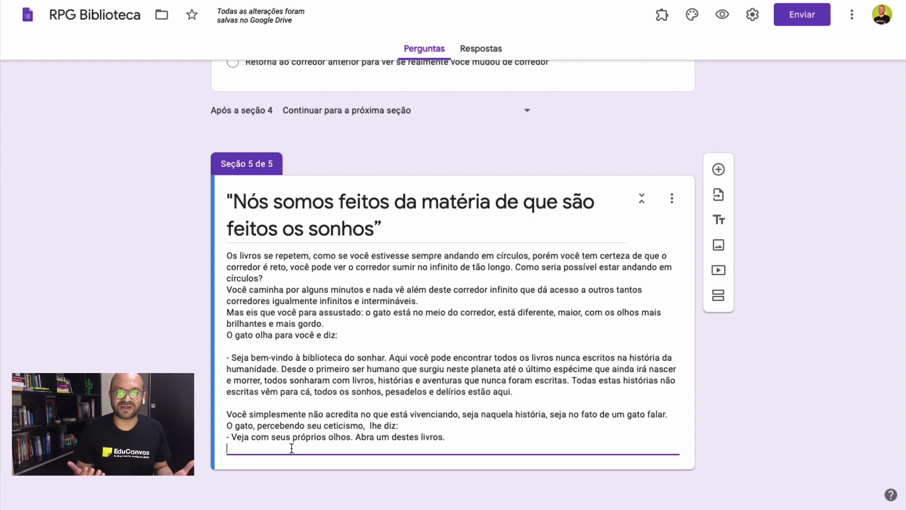
Add a required, untitled multiple-choice question with options beginning "Passando a mão pelas lombadas" and "Você se nega a atender um pedido"
click(718, 170)
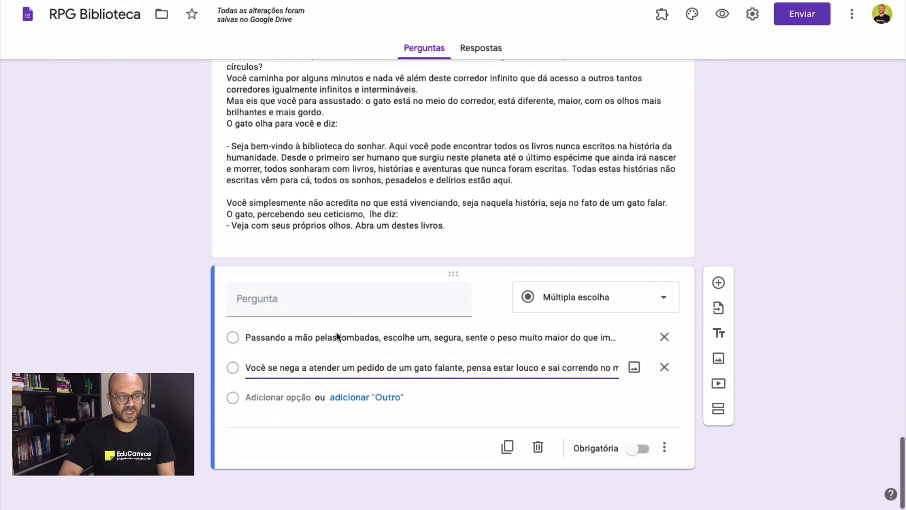
click(312, 339)
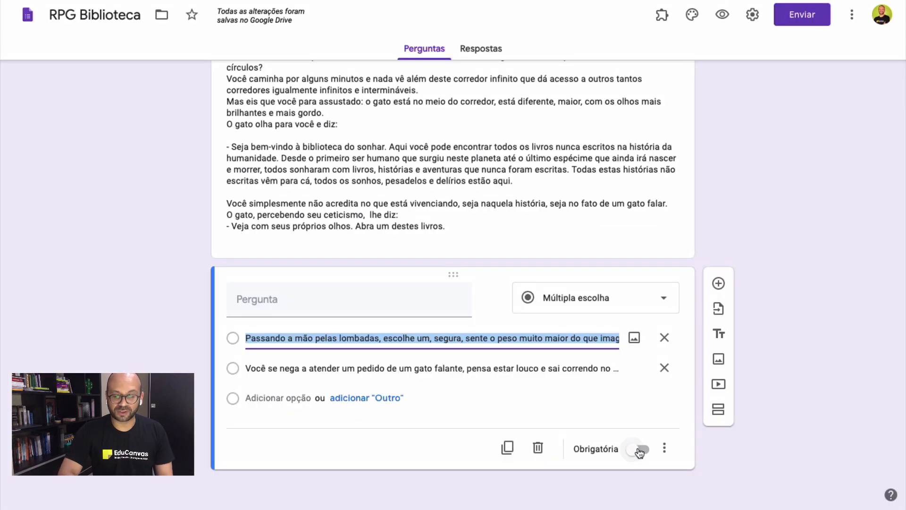
click(640, 450)
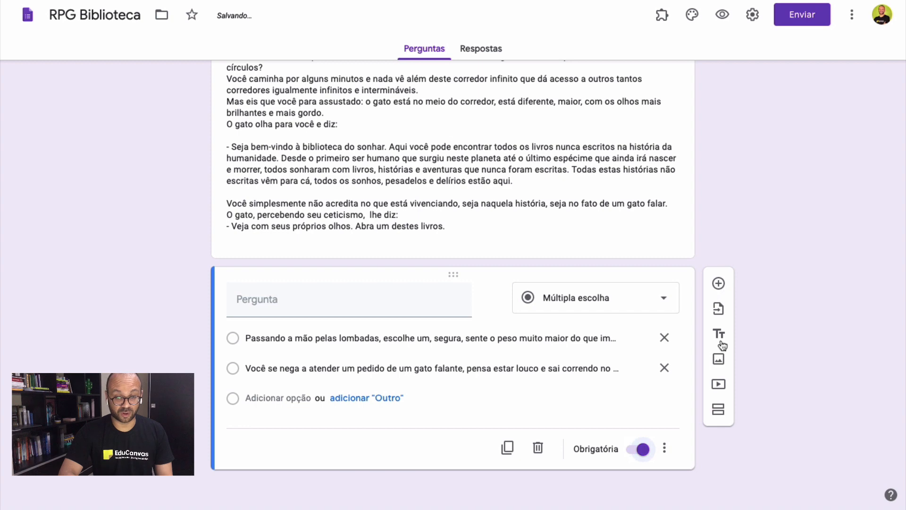
Add a section titled "Toda escolha, uma renúncia." with the description from "Ao folhear o livro" to "Guardião da Biblioteca do Sonhar."
click(718, 410)
click(339, 415)
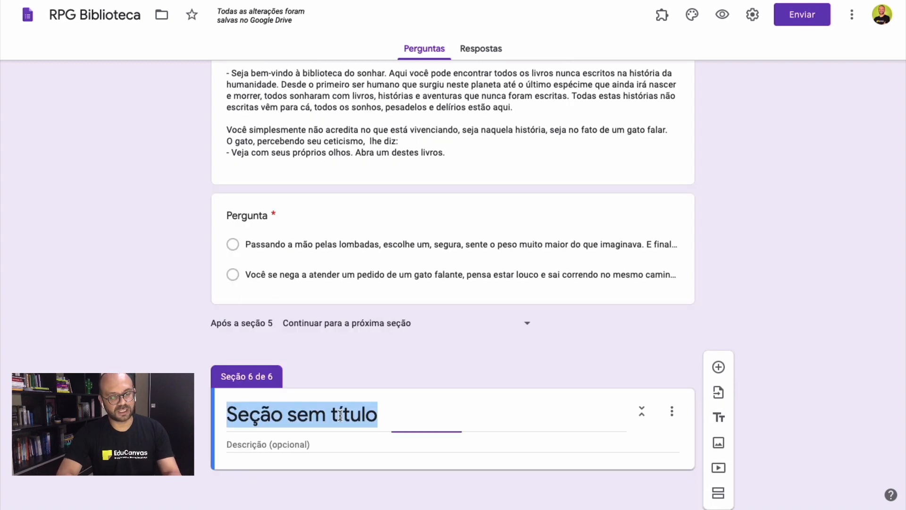
text(Toda escolha, uma renúncia.)
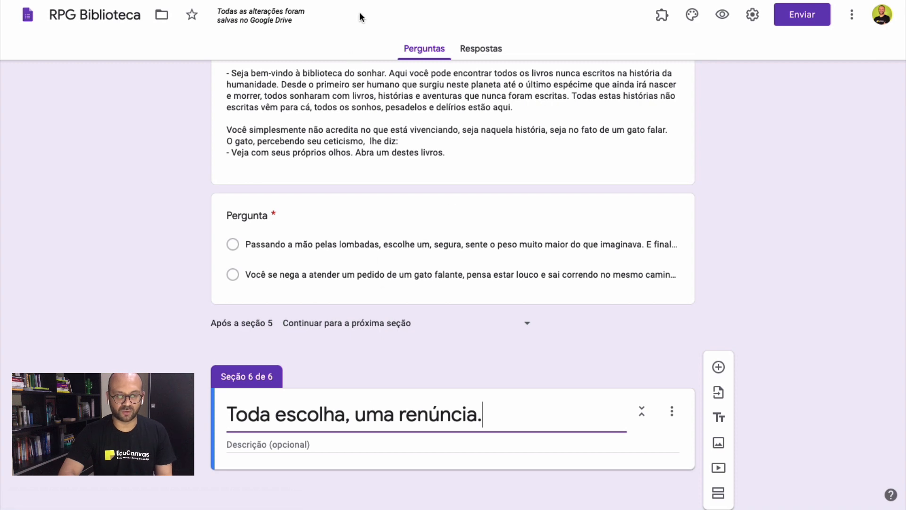
click(302, 444)
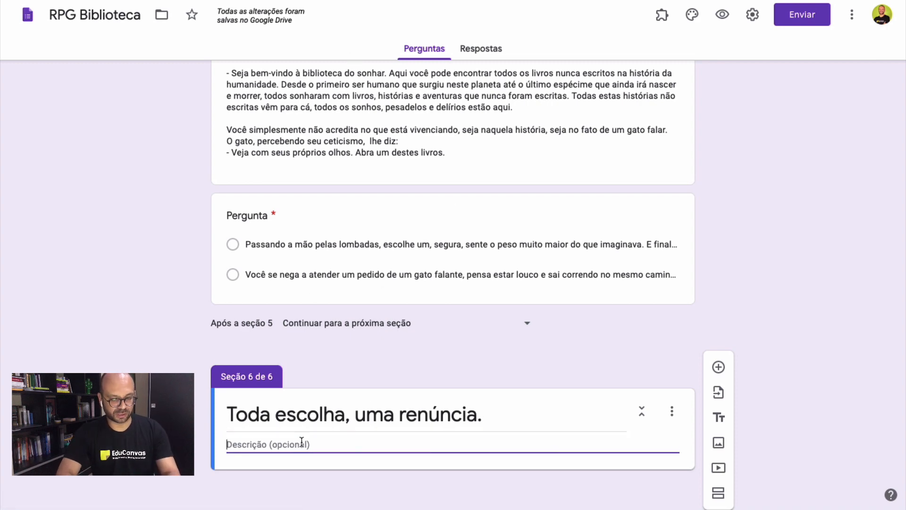
text(Ao folhear o livro, você reconhece algumas histórias.  Uma menina que sofria no horror nazista, sonhava todas as noites com o diário que escrevia e que um dia iria escrever nas últimas páginas do diário como estaria feliz em poder sentir-se protegida e que nunca mais seria perseguida por sua etnia, sua cor e sua origem. Bem.. era uma história sonhada e nunca vivida, segundo o gato.  Outro, um homem sonhava que um dia, seus quatro pequenos filhos viveriam em uma nação onde não seriam julgados pela cor da pele, mas pelo conteúdo do seu caráter. "Mais um sonho que não foi vivido por quem o sonhou", disse o gato.  - Por que está me mostrando tudo isso?, você perguntou.  - Há cada cem anos, um novo guardião precisa ser escolhido para a Biblioteca do Sonhar. E você foi o escolhido deste século. Não, não te faz especial, faz de você um ser humano, pois cada ser humano precisa zelar por seus sonhos. Você, aqui, irá zelar pelos sonhos não realizados de todos. Mas, para isso você precisa fazer duas coisas. Primeiro, aceitar este cargo, este desafio e esta responsabilidade. Você não receberá nada em troca, não será vangloriado. Seu nome será apagado da história da humanidade, será como se nunca houvera nascido. E ficará aqui zelando, organizando e catalogando os sonhos não vividos de todos os seres humanos. Se você aceitar, então terá que passar por um teste. Você receberá um livro e deverá lê-lo, decifrá-lo.  - Só isso? Ler um livro? não tem nada de especial. Disse você.  Pacientemente o gato respondeu: - Toda leitura tem algo de especial. Você irá perceber caso se torne o Guardião da Biblioteca do Sonhar.)
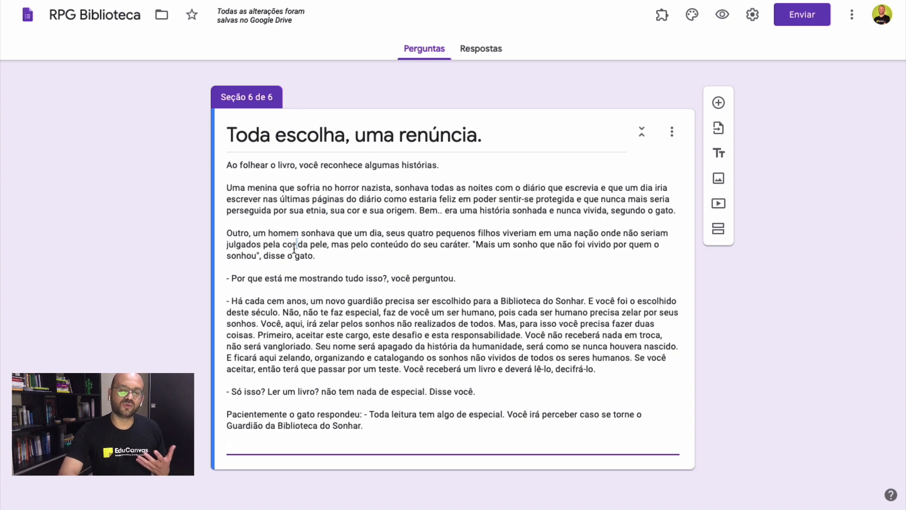
Insert the "I HAVE A DREAM" stone inscription image into the "Toda escolha, uma renúncia." section
triple_click(334, 207)
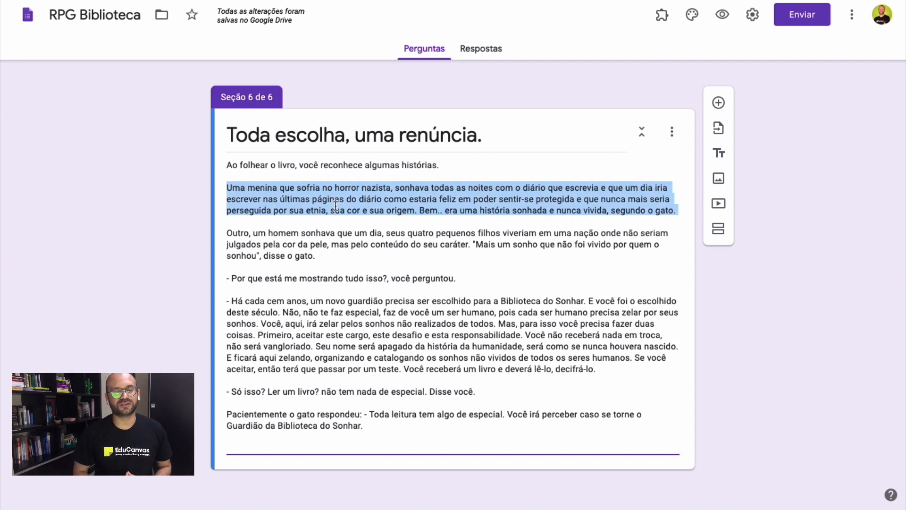
click(718, 178)
click(453, 333)
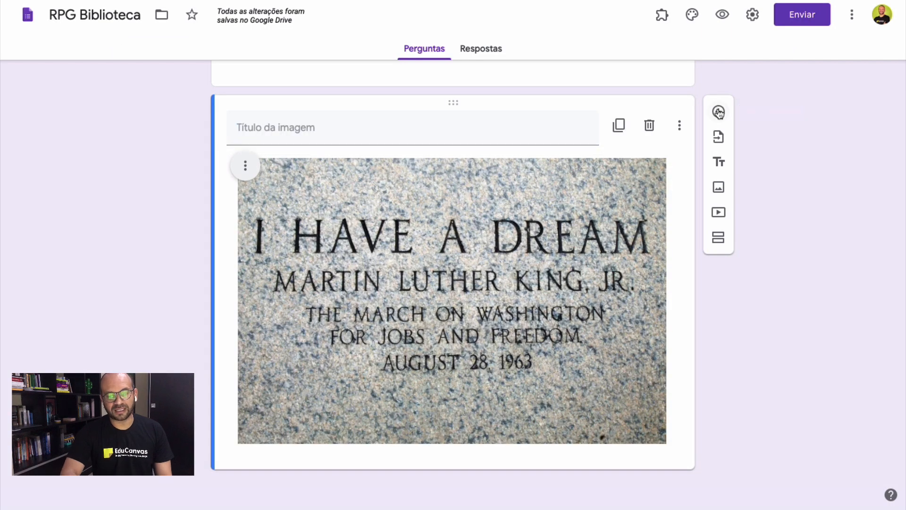
Add a required multiple-choice question "O que você decide fazer?" below the image, with two options beginning "Olha fixamente para os olhos do gato"
click(718, 112)
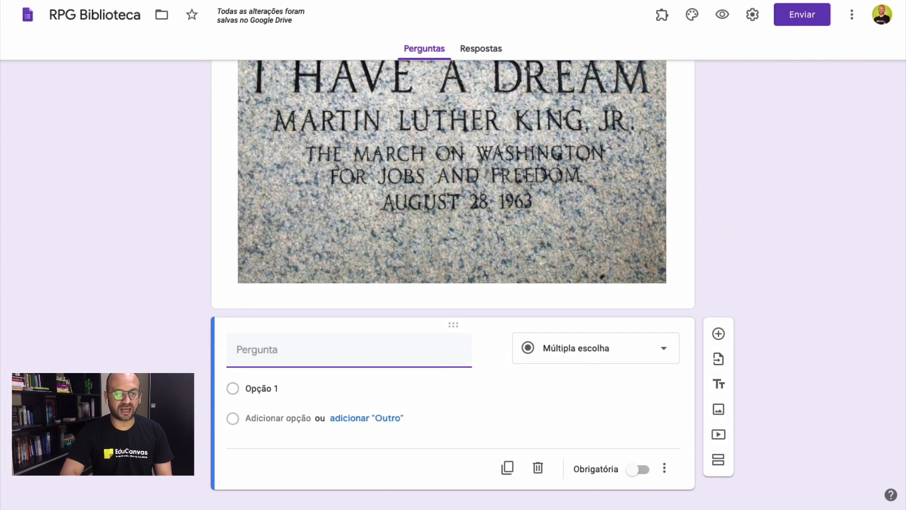
scroll(407, 167, up, 8)
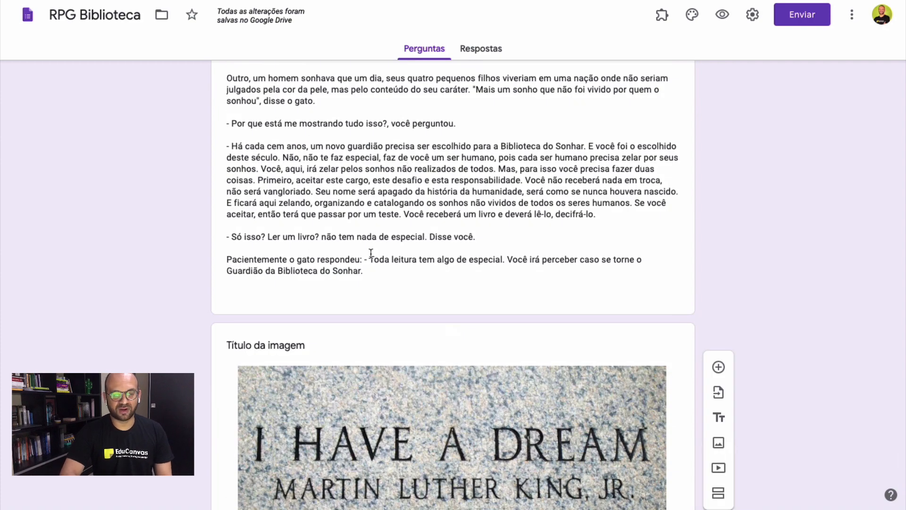
scroll(371, 253, down, 8)
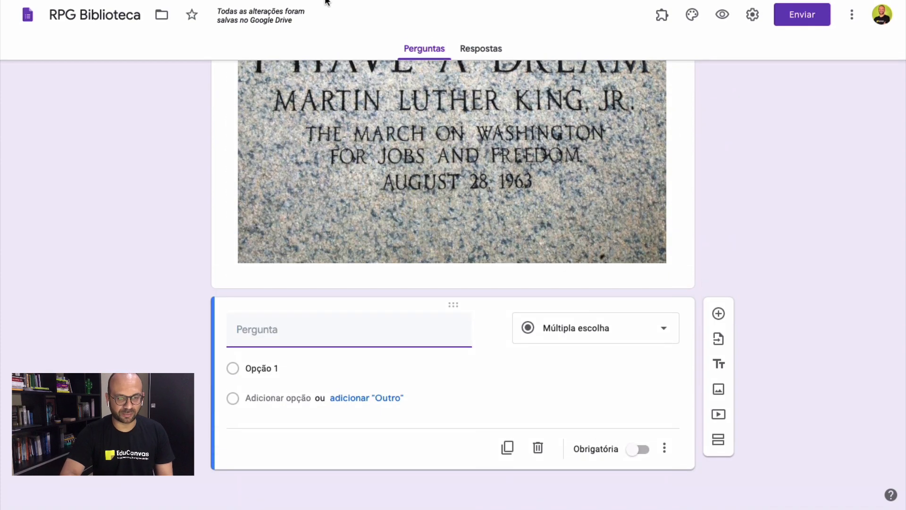
key(ctrl+v)
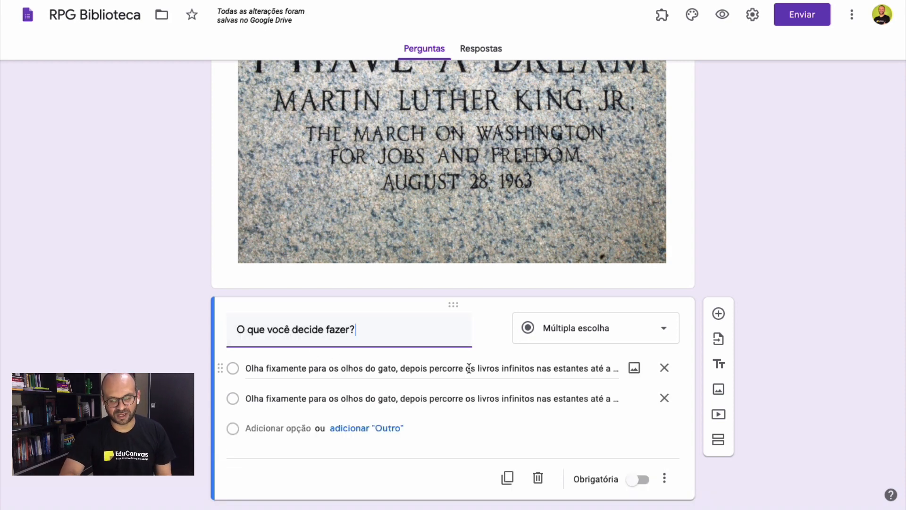
click(643, 481)
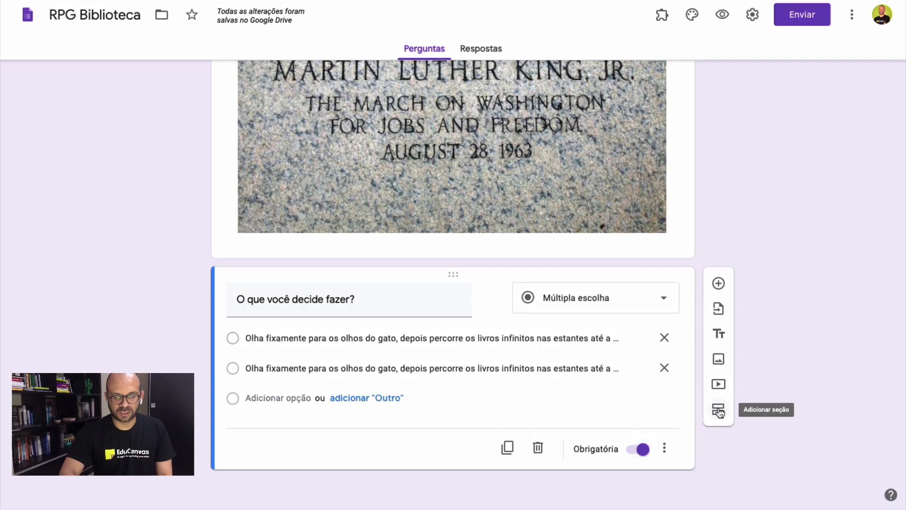
Add a section after the "Toda escolha, uma renúncia." section and title it "O Sonhar"
click(719, 409)
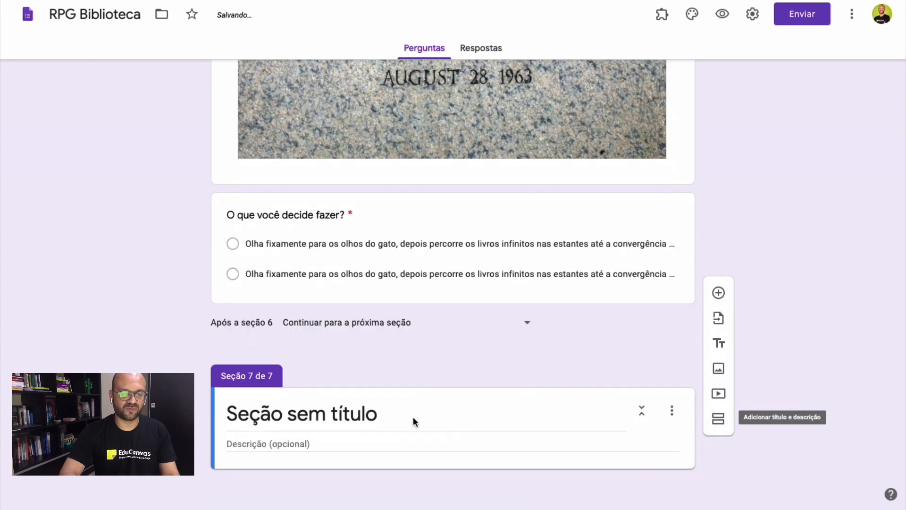
click(413, 417)
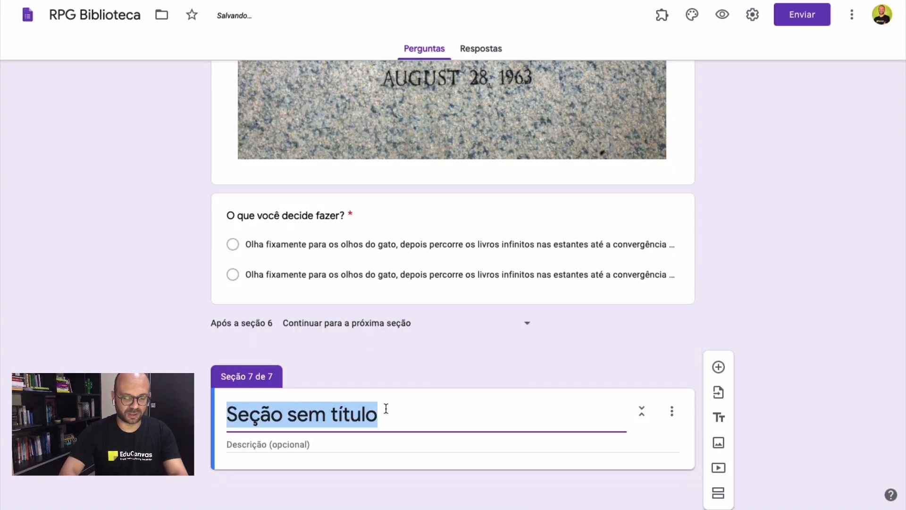
text(O Sonhar)
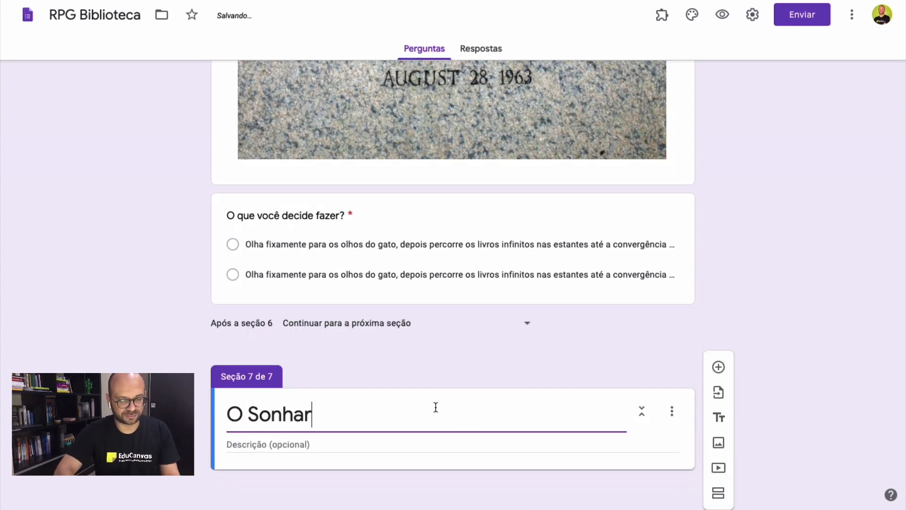
Fill in the "O Sonhar" section description with the text from "Uma nuvem começa a cobrir tudo" to "Aula de hoje: número complexos."
click(382, 449)
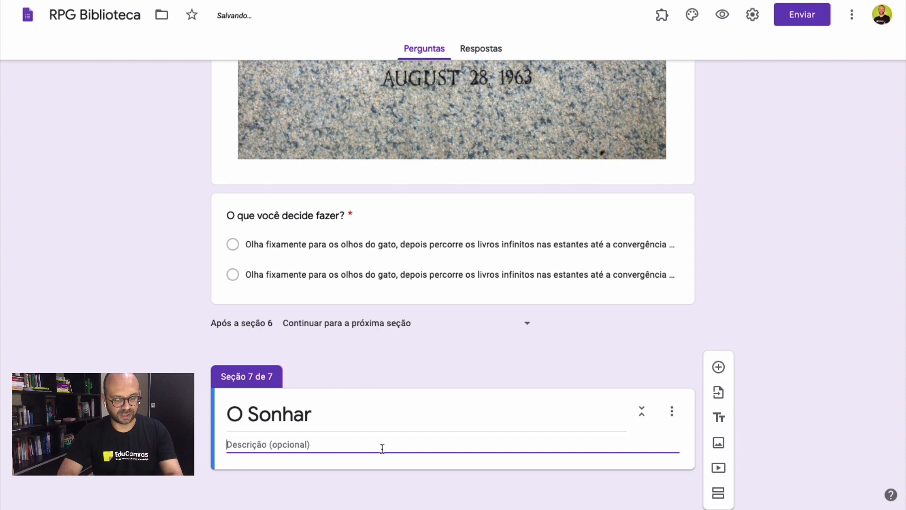
text(Uma nuvem começa a cobrir tudo, todo o ambiente começa a se alongar, e depois percebe que espaço e tempo se confundem, e agora é o tempo que está se contraindo, lhe apertando. Sente-se transformado no Memória Póstumas de Brás Cubas, impresso em folhas avulsas, reunidas ao acaso. Isso dá ao corpo a mais completa liberdade; você abre os braços e é como se as palavras saltassem.  As coisas se confundem, algumas crescem, outras minguaram, outras perderam-se no ambiente; um nevoeiro cobriu tudo. Parece agora que você está cavalgando um hipopótamo que lhe tida da biblioteca, e que aliás começou a diminuir, a diminuir, a diminuir, até ficar do tamanho de um gato. Era efetivamente um gato. Você o encara  bem; era o seu gato Sultão, que dormia à porta do seu quarto.  Você acordou, seu irmão grita de algum lugar da casa: - A aula começou, você está perdendo a aula. A mãe vai lhe dar uma bronca.  Apressado, você se levanta mas percebe um livro que cai ao seu lado. Nunca o viu na vida. Percebe desenhos coloridos e uma idioma estranho impresso nas páginas. Na capa está escrito: Manuscrito Voynich.  Você o guarda rapidamente na estante para ler depois da aula de matemática. Aula de hoje: número complexos.)
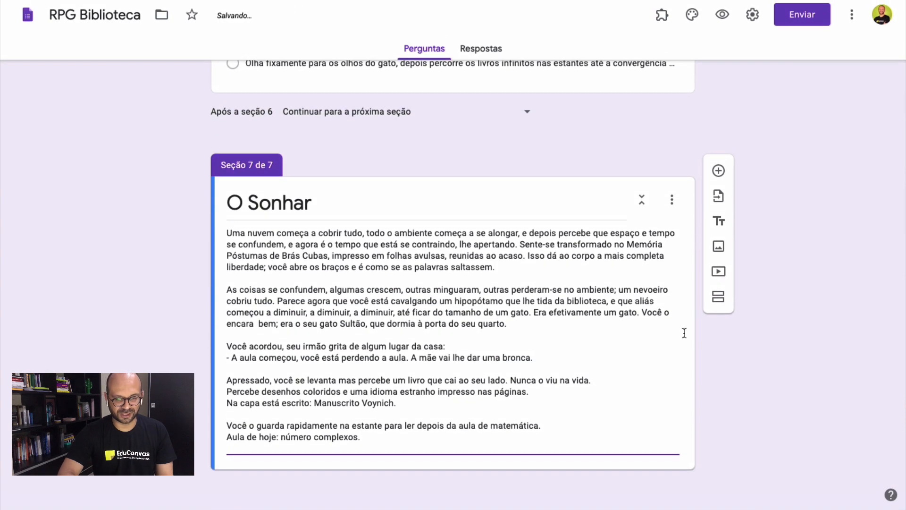
click(724, 402)
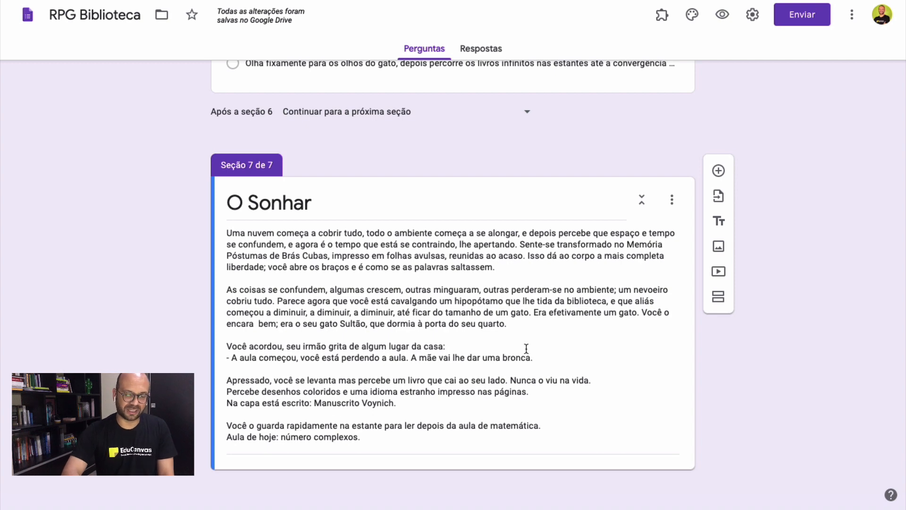
Insert the downloaded Voynich manuscript image (manuscrito-voynich) into the "O Sonhar" section
click(718, 246)
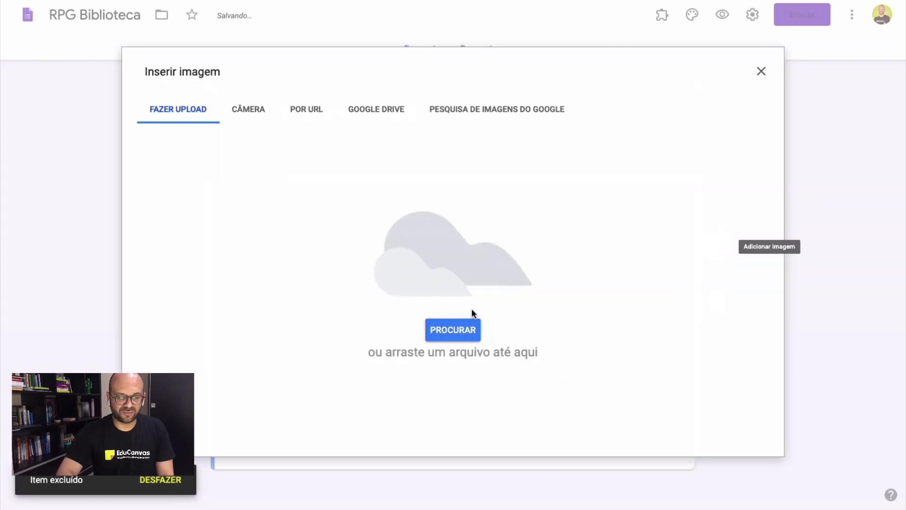
click(451, 330)
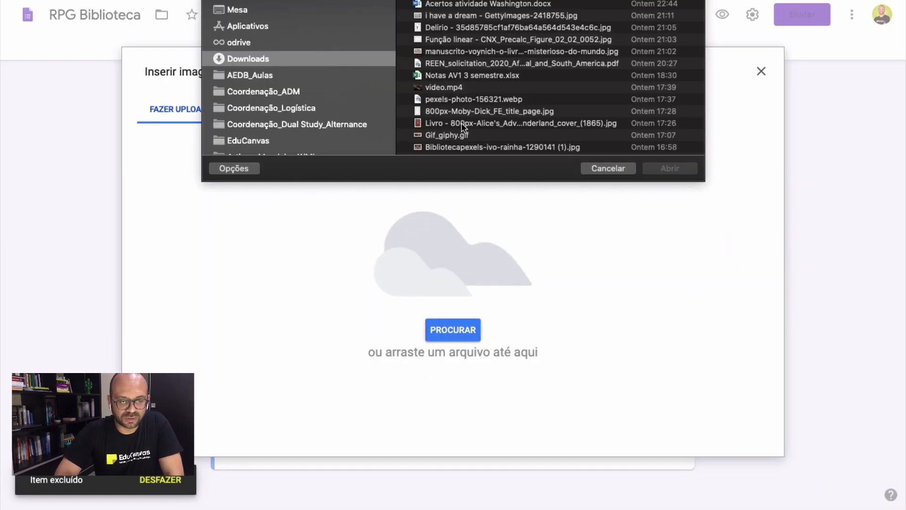
scroll(478, 131, down, 2)
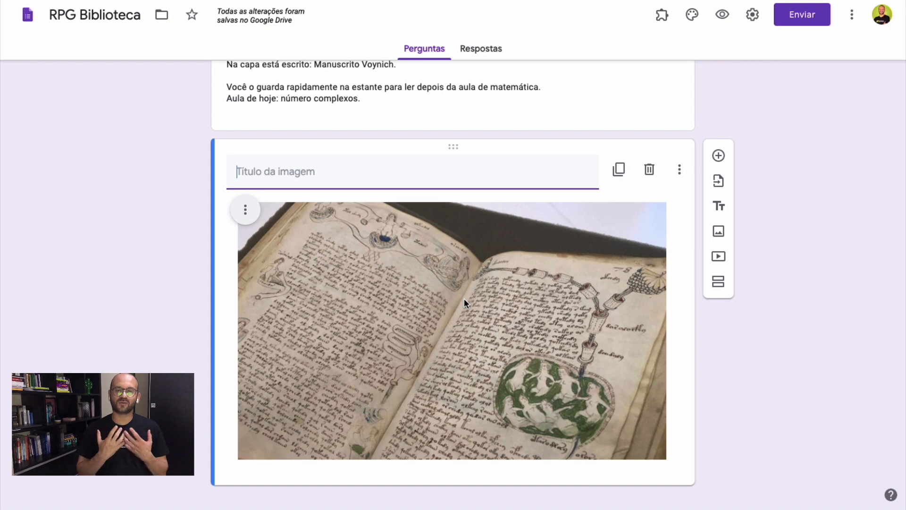
scroll(534, 279, down, 1)
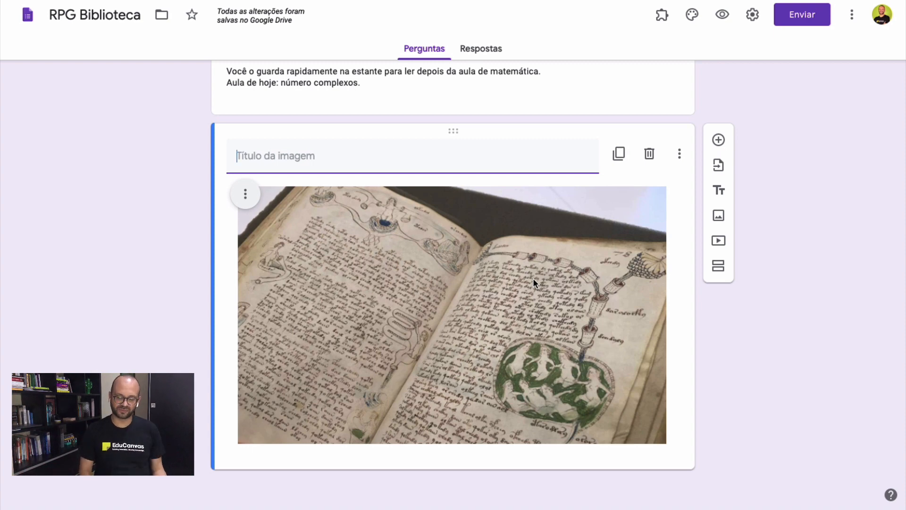
Add a section titled "Educanvas" with a paragraph question from "O que você achou desta aventura?" to "Conte-nos sua história."
click(718, 266)
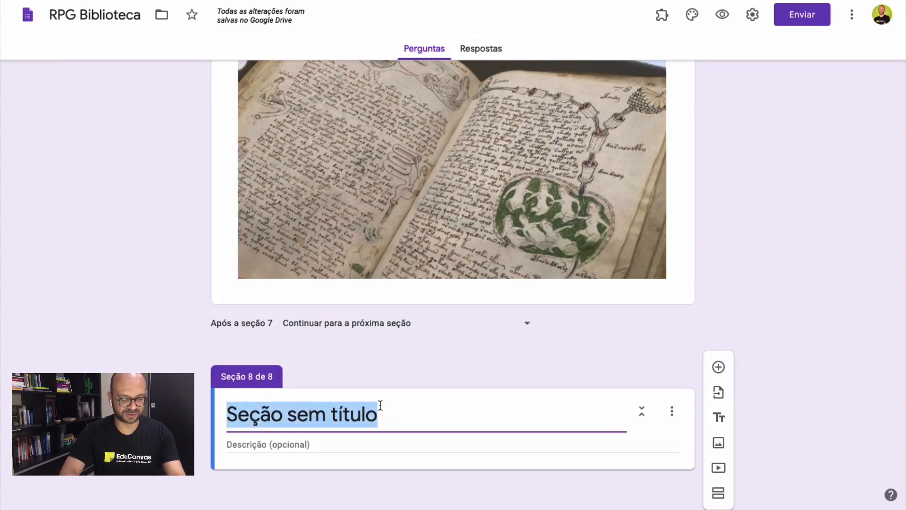
text(Educanvas)
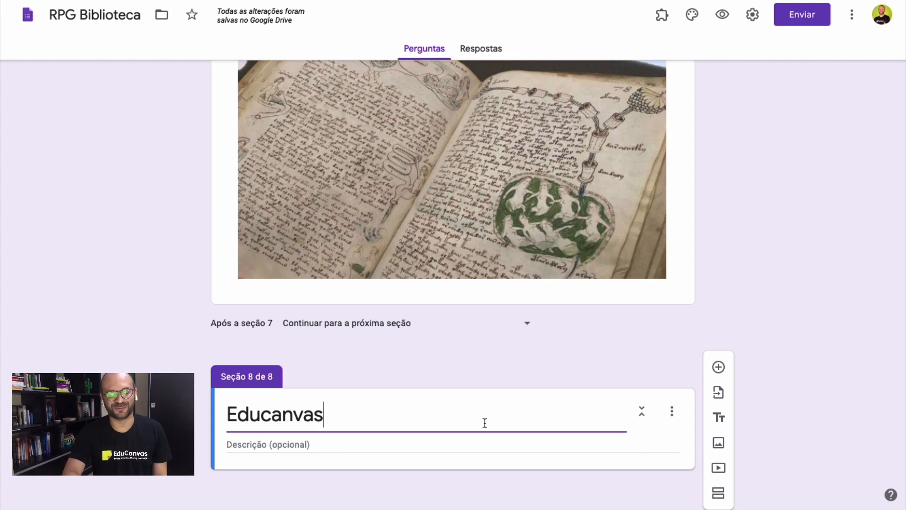
click(718, 367)
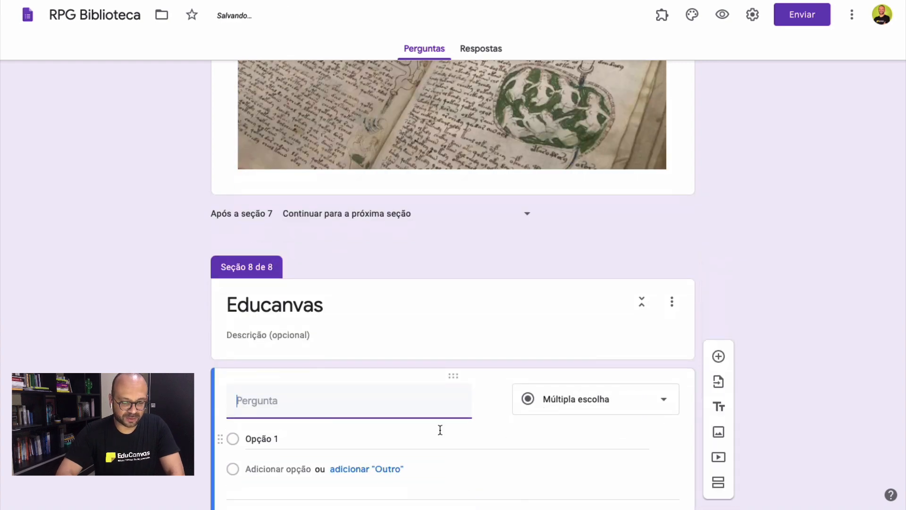
click(585, 398)
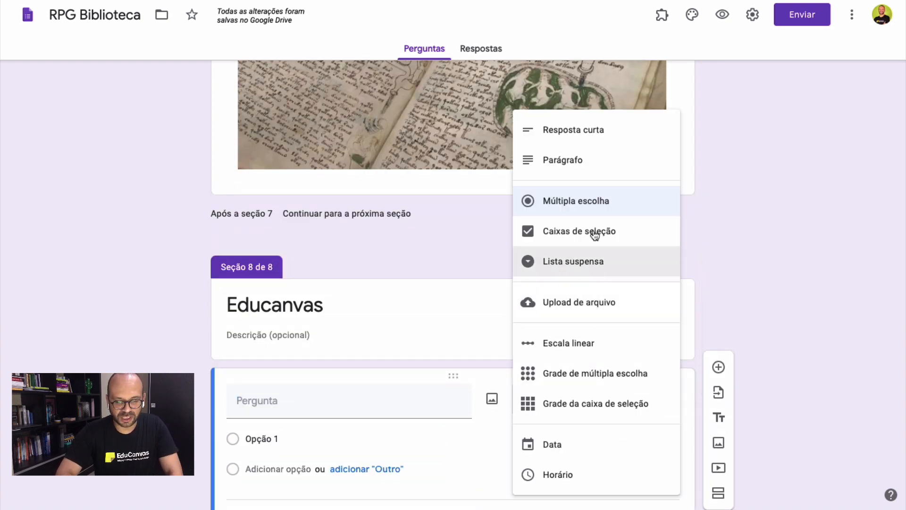
click(588, 159)
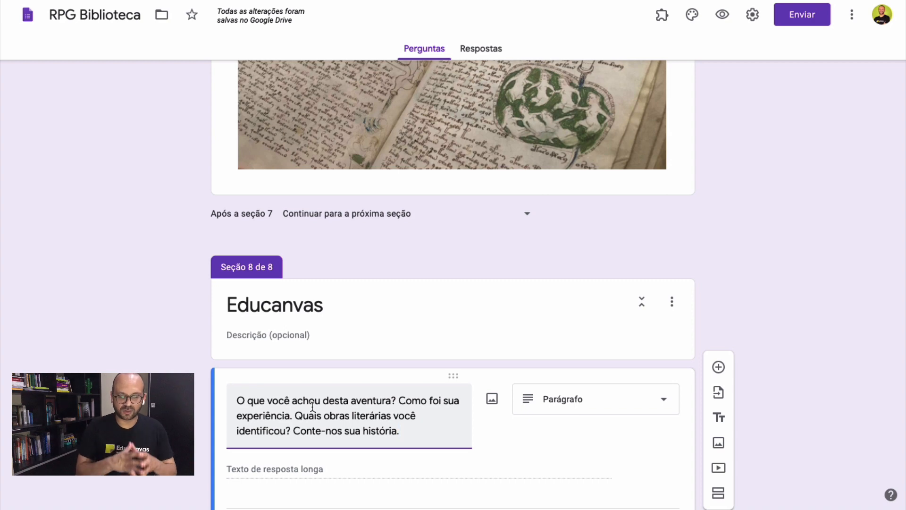
scroll(523, 424, down, 2)
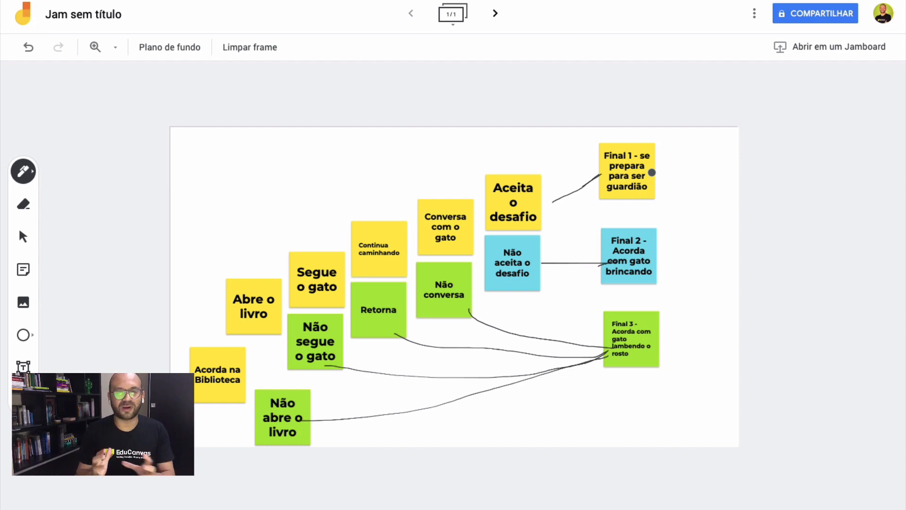
In the Google Forms form, enable answer-based section routing for the section 2 question and send "Abre o livro" to section 3 (Alice...)
click(557, 1)
scroll(382, 234, up, 15)
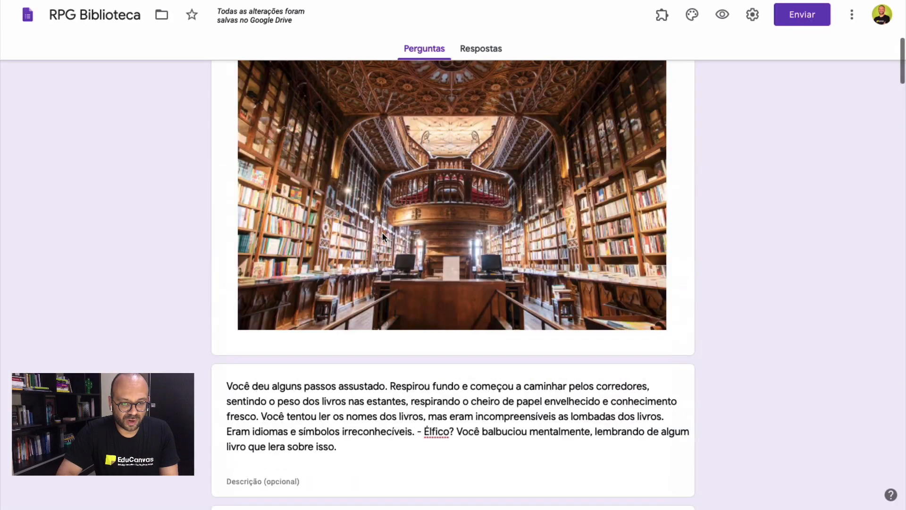
scroll(383, 233, down, 20)
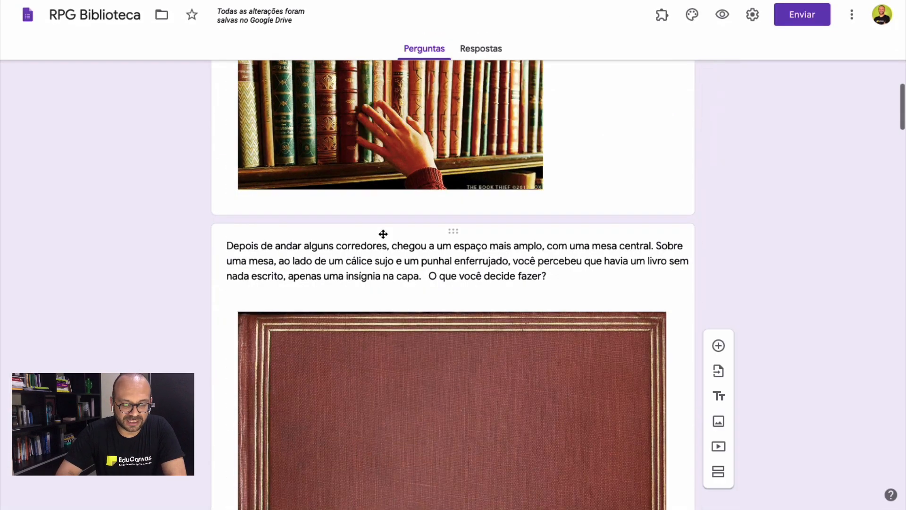
scroll(383, 236, down, 10)
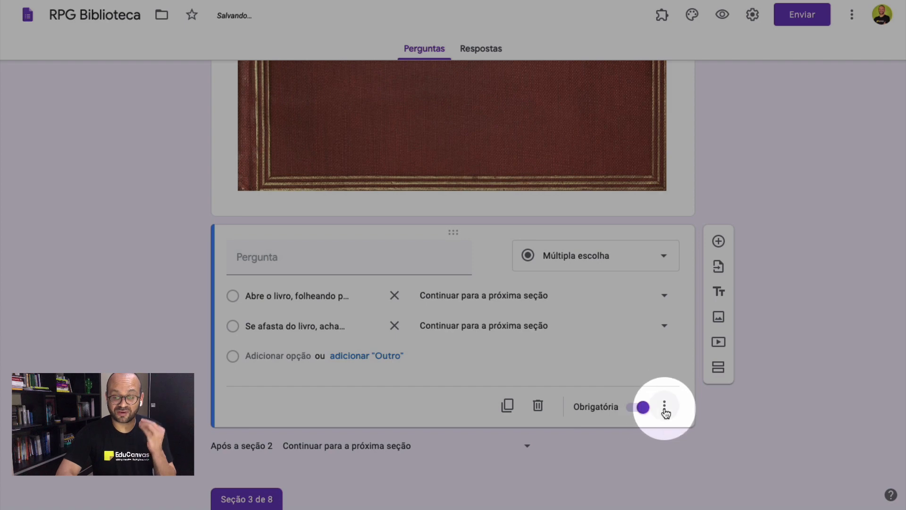
click(665, 409)
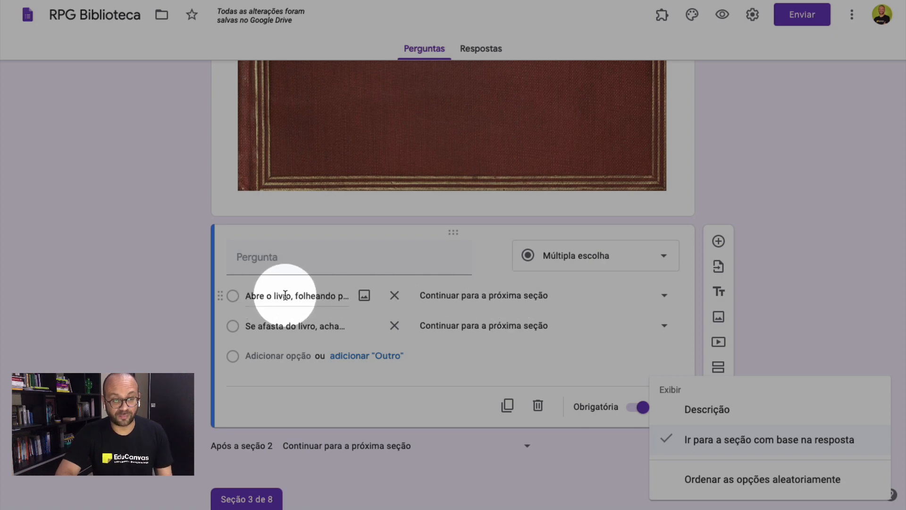
scroll(494, 300, down, 2)
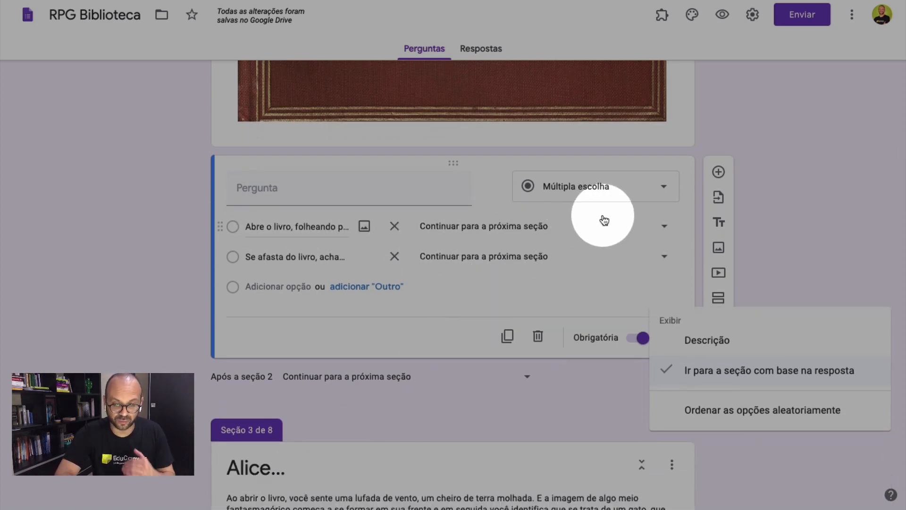
click(600, 218)
scroll(601, 217, up, 2)
click(536, 305)
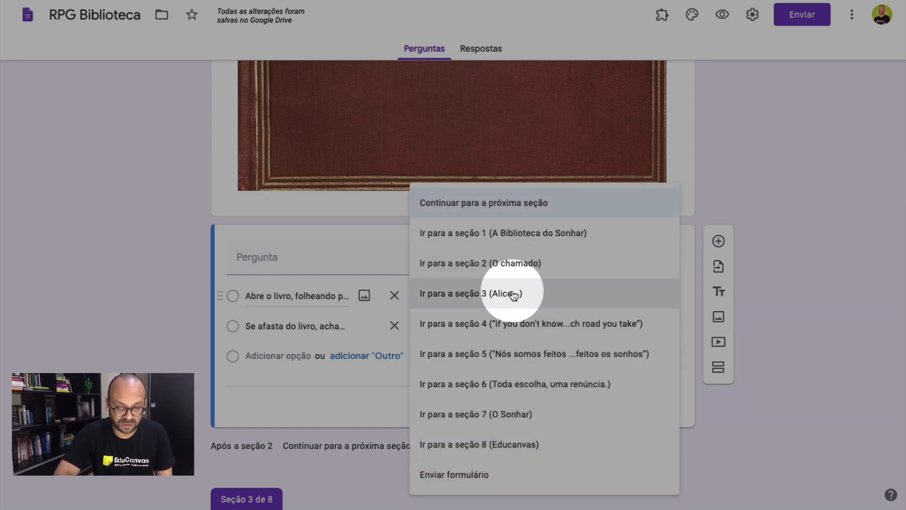
click(482, 306)
Enable answer-based section routing for "O que você faz?" in the "Alice..." section and send "Segue o gato instintivamente" to section 4
scroll(383, 330, down, 3)
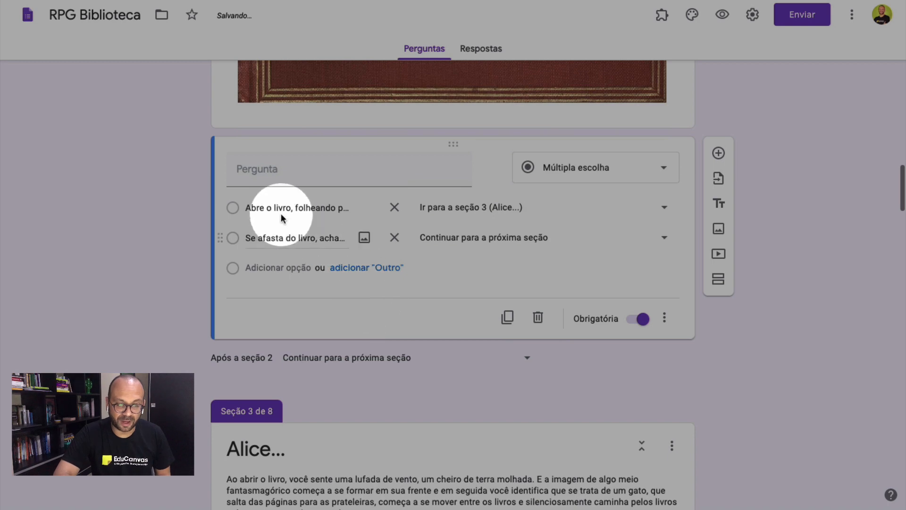
scroll(290, 269, down, 2)
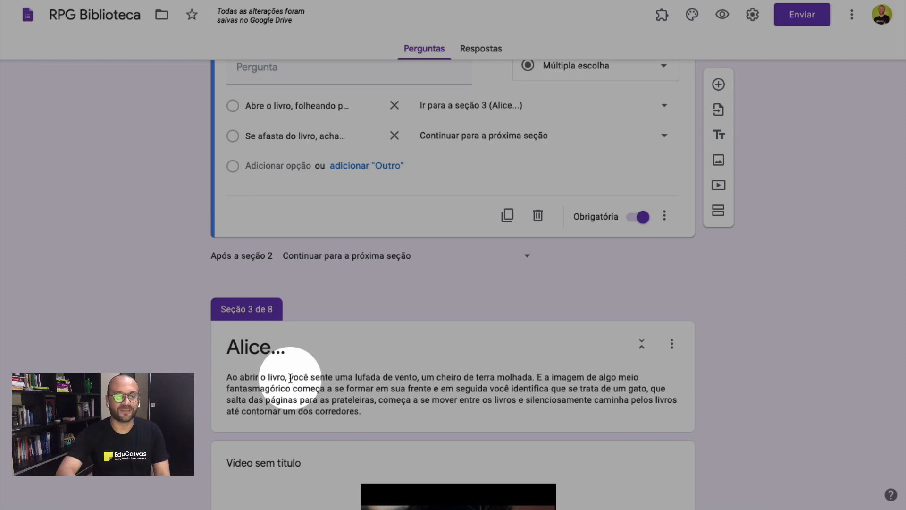
scroll(290, 377, up, 1)
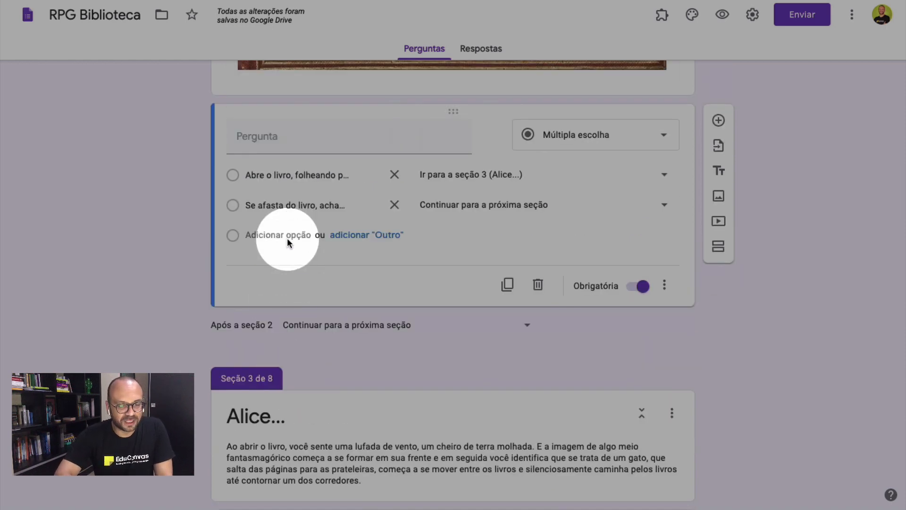
scroll(418, 217, down, 2)
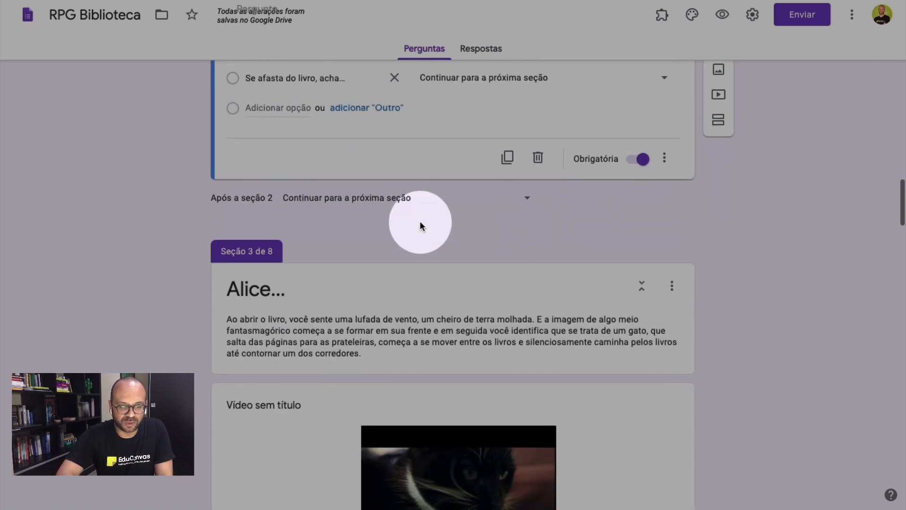
scroll(420, 220, down, 8)
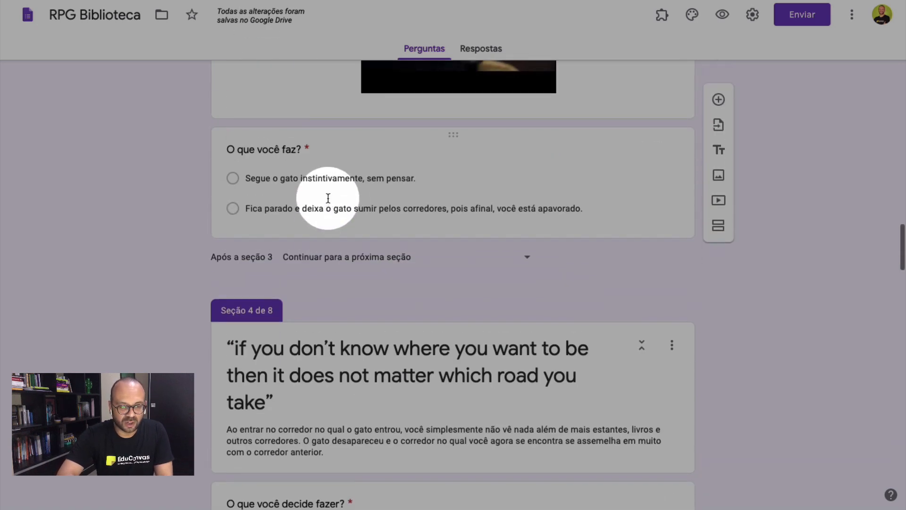
click(326, 199)
click(665, 222)
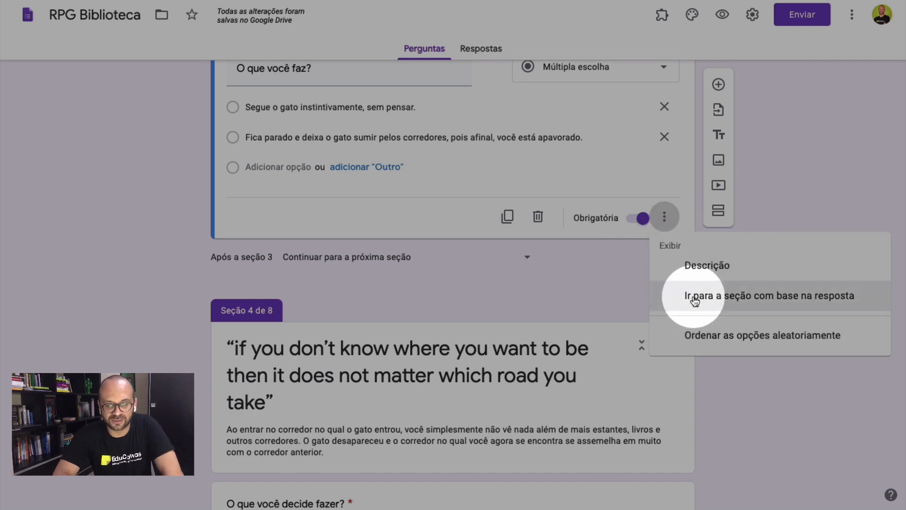
click(695, 300)
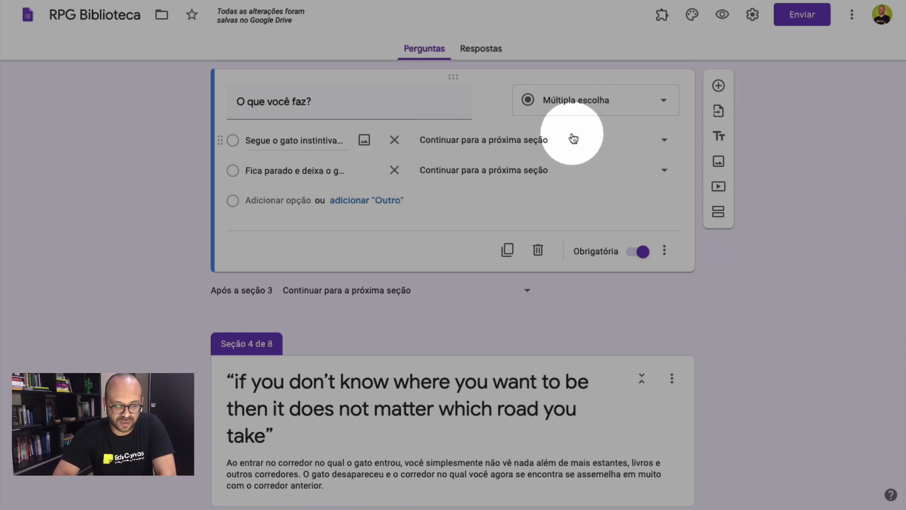
click(664, 138)
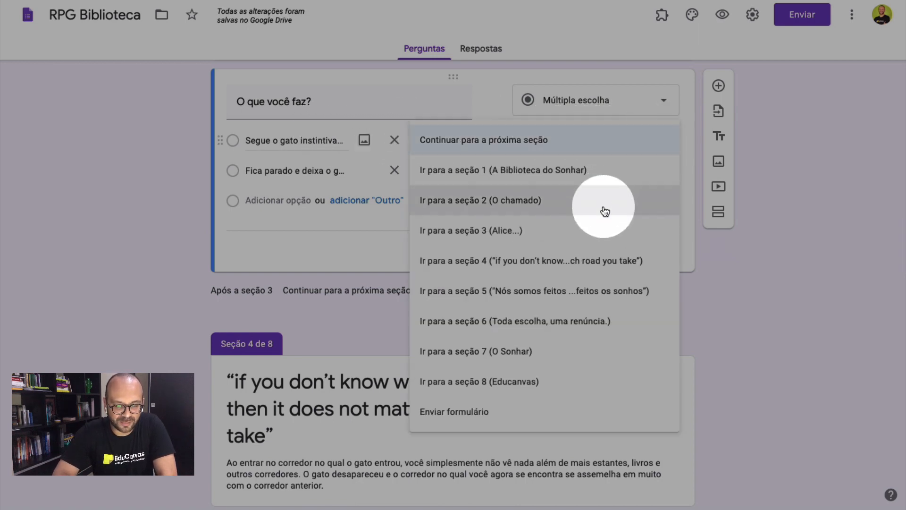
click(596, 268)
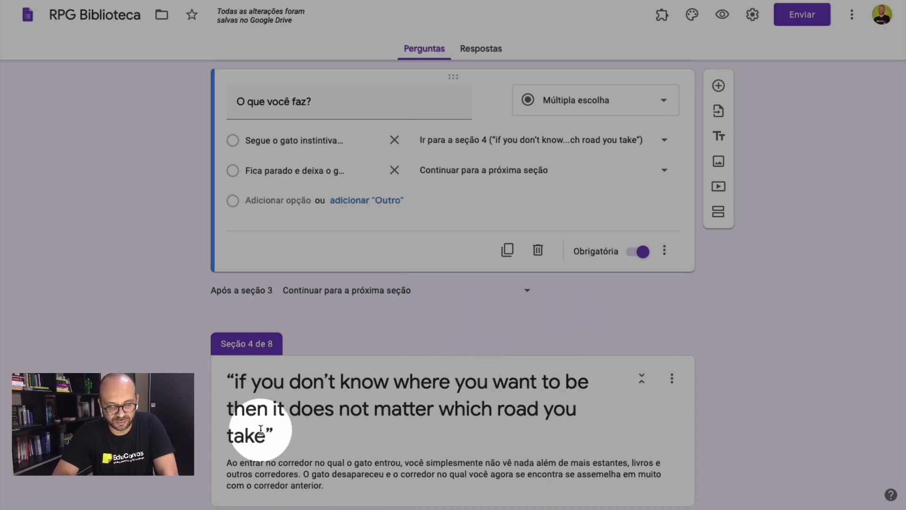
Enable answer-based section routing for "O que você decide fazer?" in section 4 and send "Continua caminhando neste corredor" to section 5
scroll(596, 347, down, 1)
scroll(596, 354, down, 6)
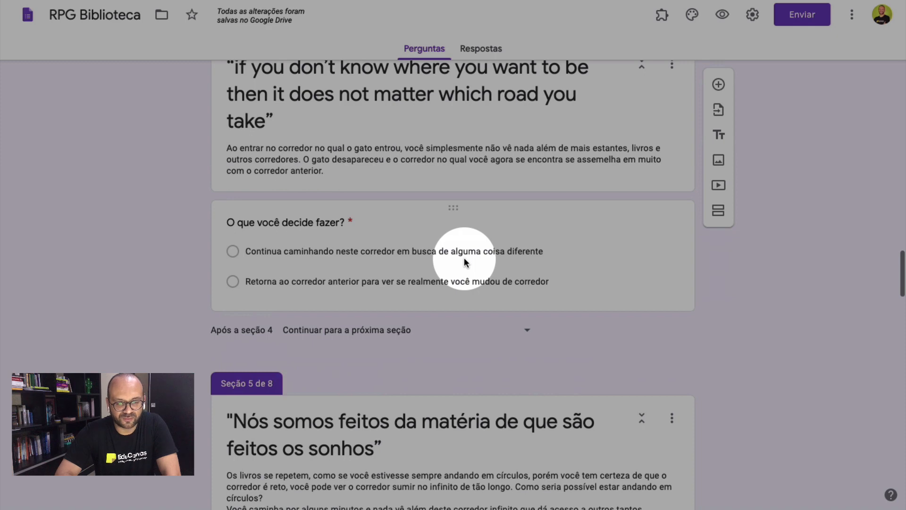
click(464, 257)
click(664, 289)
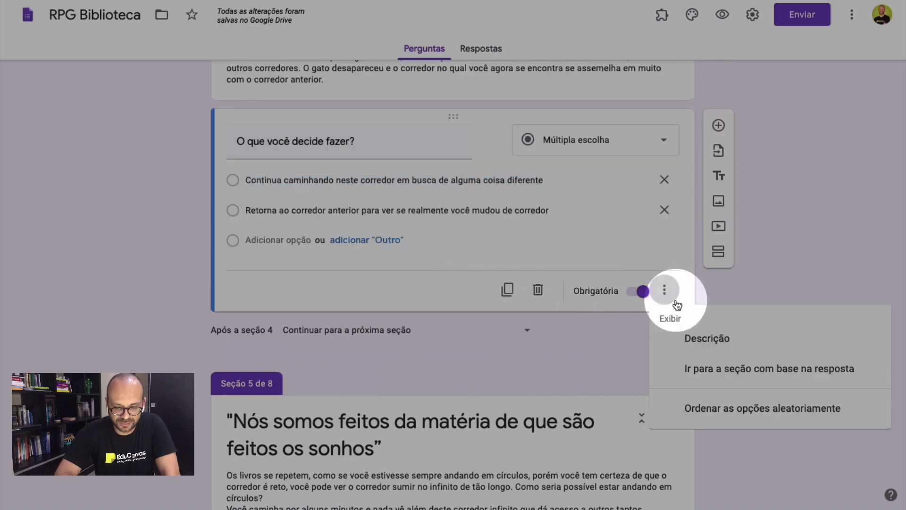
click(709, 371)
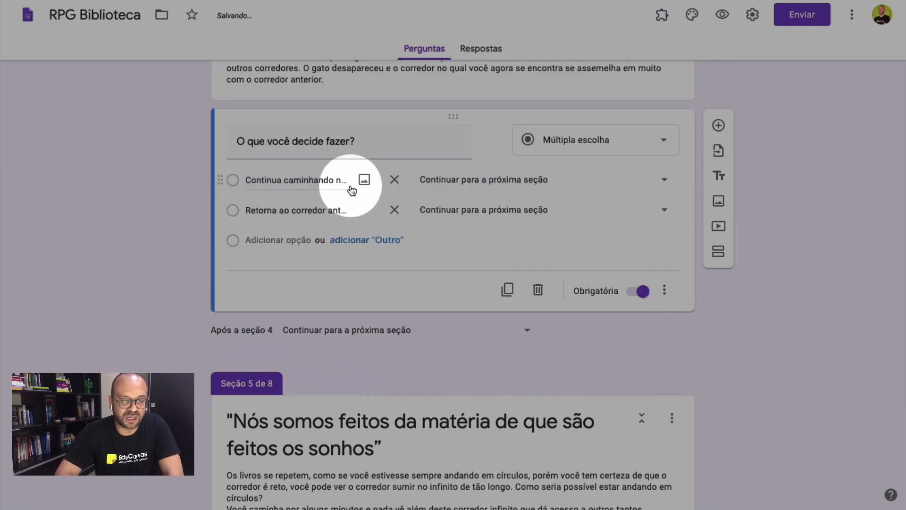
click(660, 180)
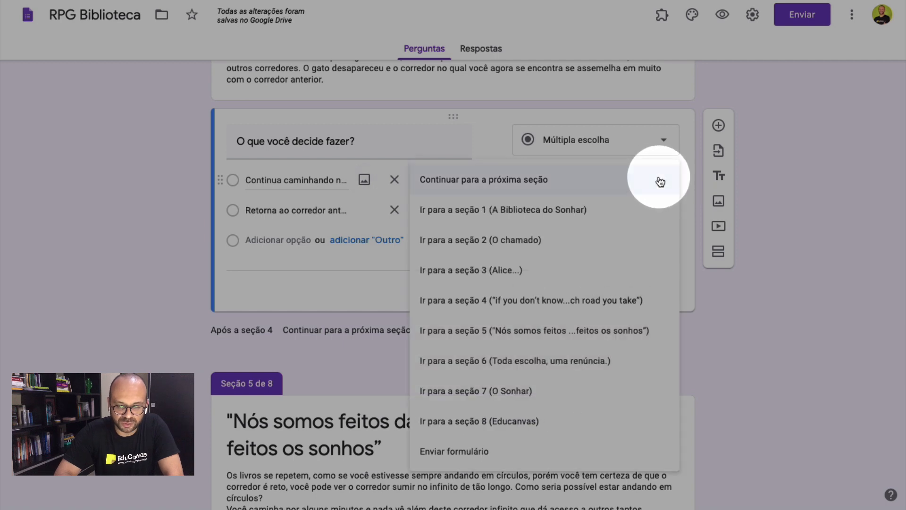
click(580, 333)
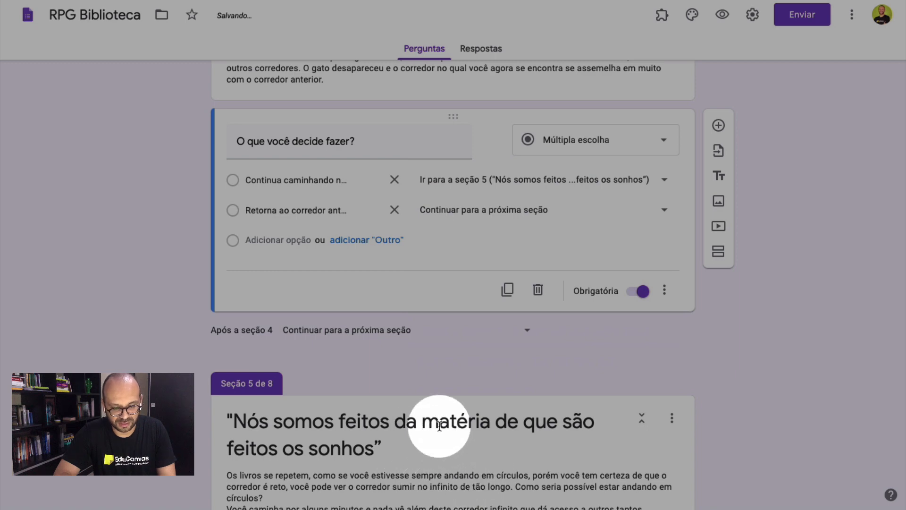
Enable answer-based section routing for the section 5 question and send "Passando a mão pelas lombadas" to section 6 (Toda escolha, uma renúncia.)
scroll(604, 437, down, 10)
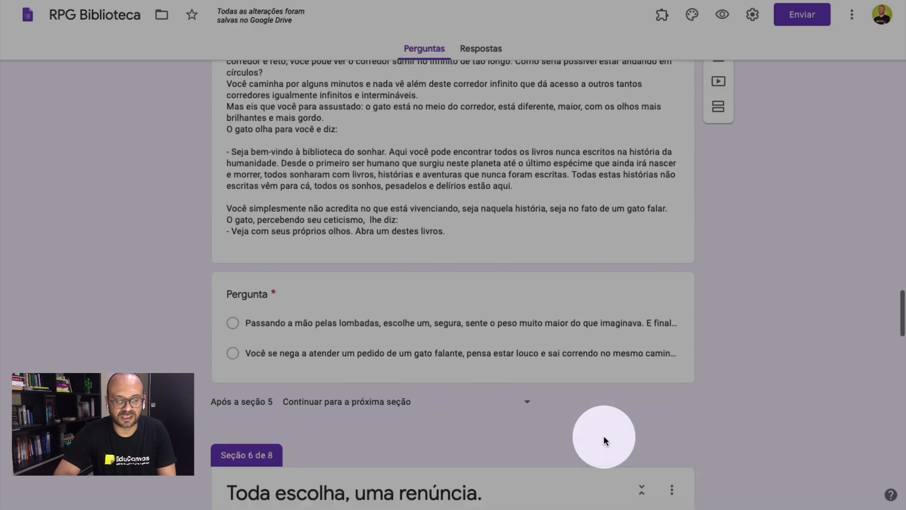
click(541, 254)
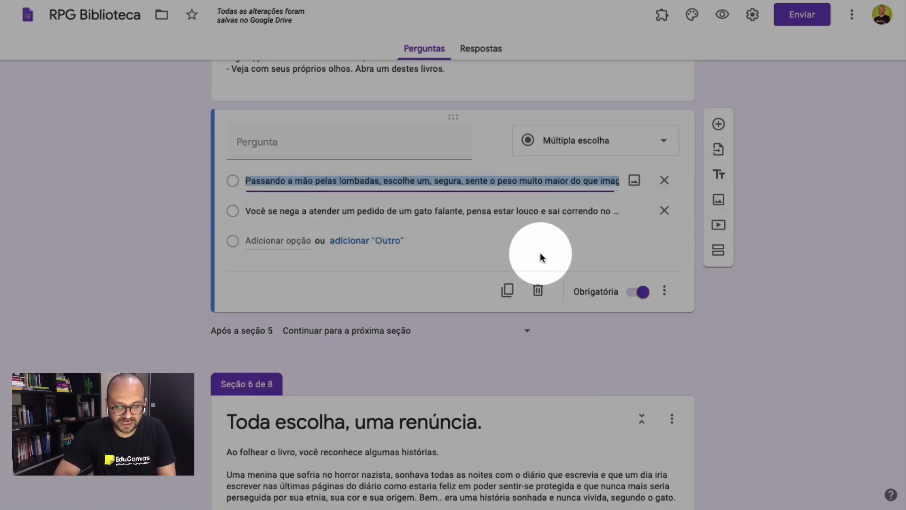
click(664, 290)
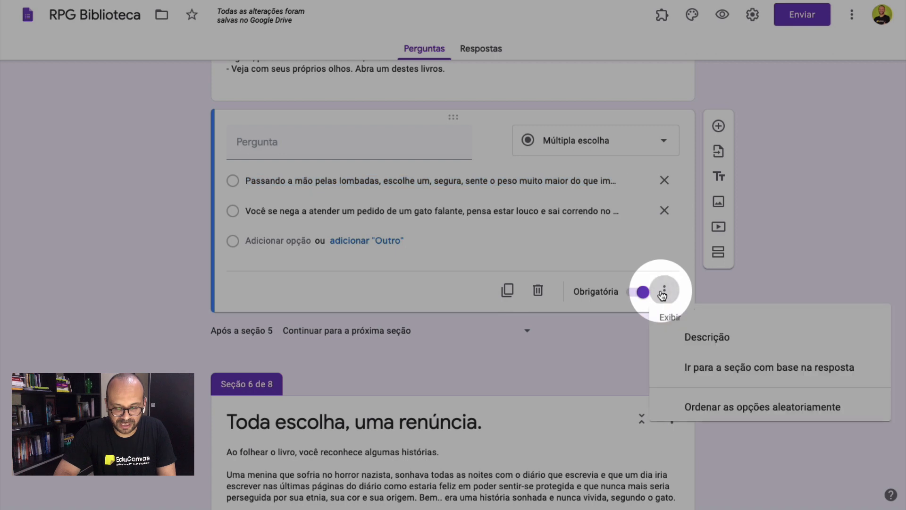
click(714, 376)
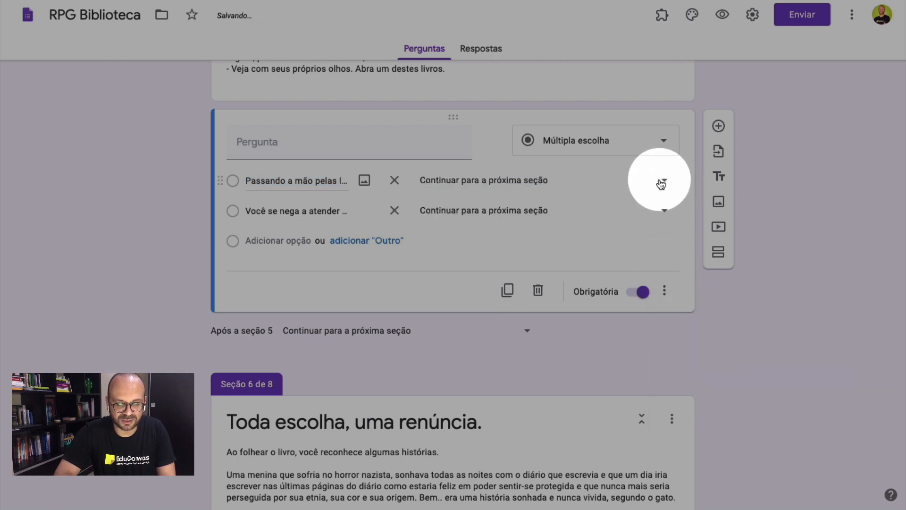
click(660, 183)
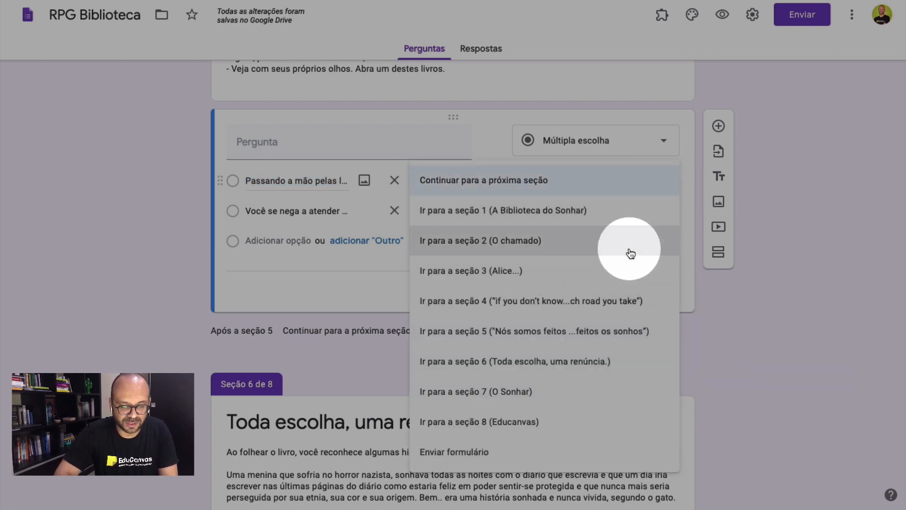
click(606, 360)
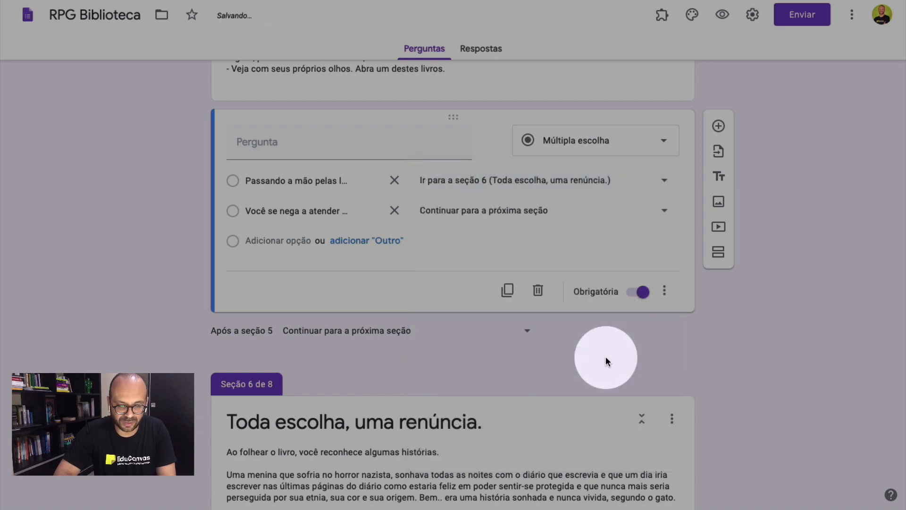
Enable answer-based section routing for "O que você decide fazer?" in section 6 and send the first option to section 7 (O Sonhar)
scroll(606, 361, down, 17)
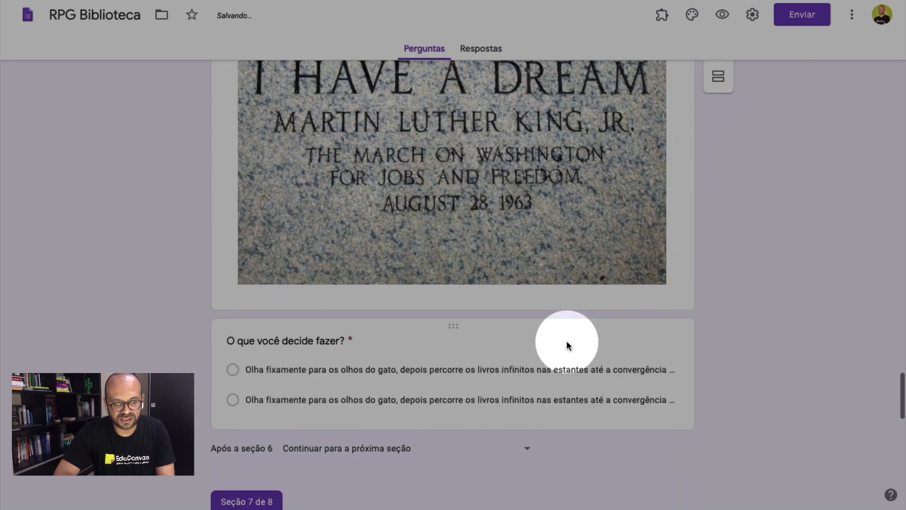
click(543, 367)
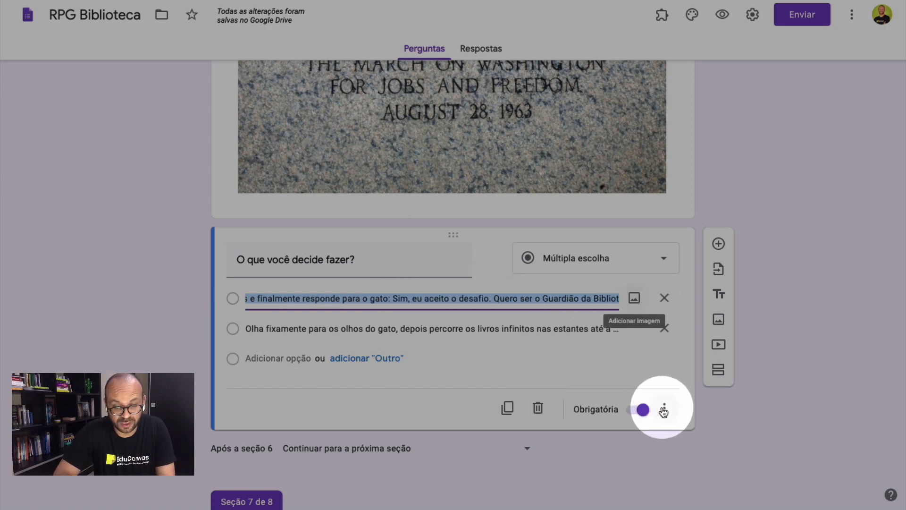
click(664, 408)
click(711, 437)
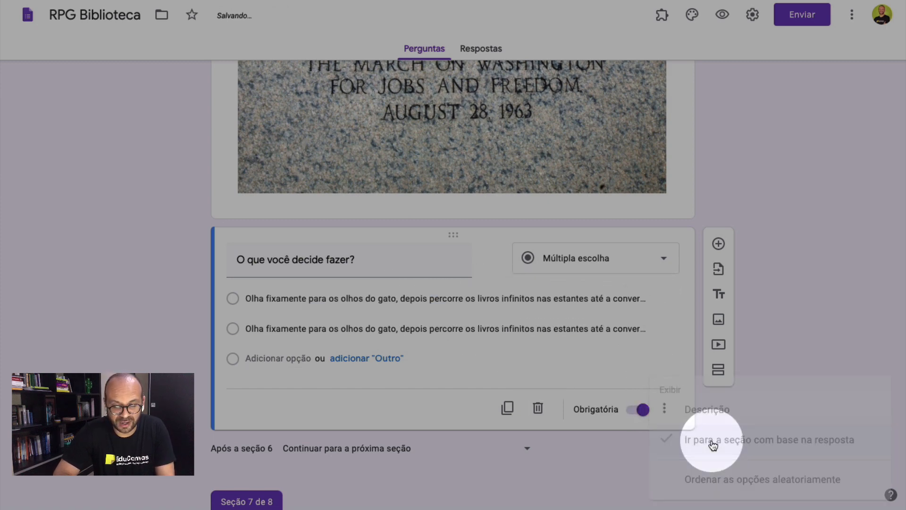
click(666, 298)
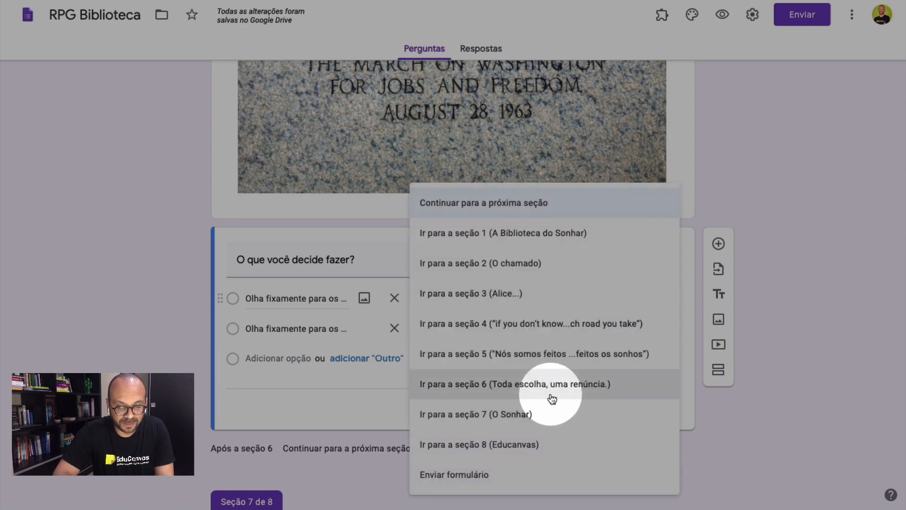
click(527, 414)
Set the navigation after section 7 (O Sonhar) to go to section 8 (Educanvas)
scroll(536, 431, down, 10)
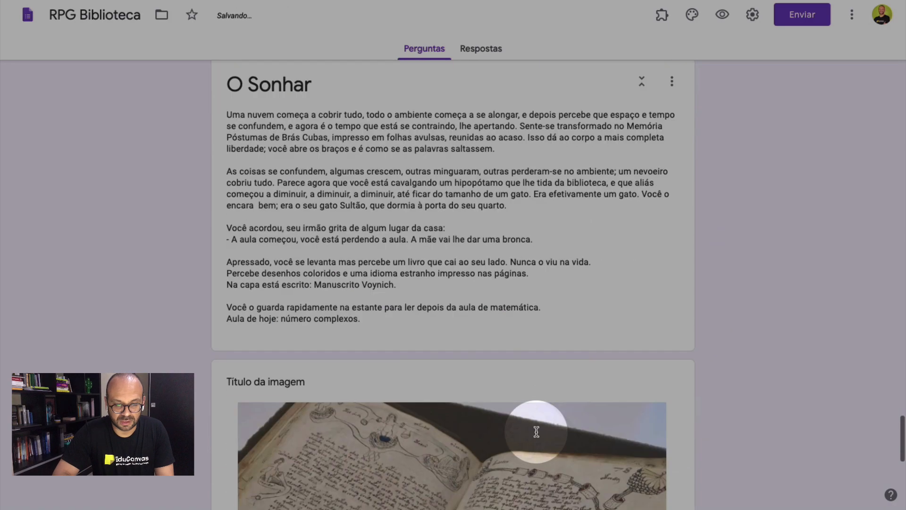
scroll(536, 431, up, 11)
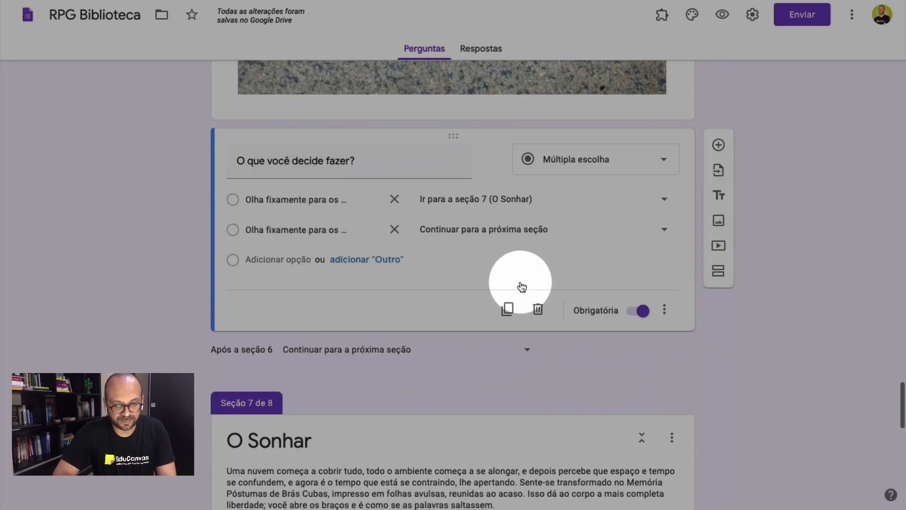
scroll(471, 250, down, 7)
scroll(408, 250, down, 10)
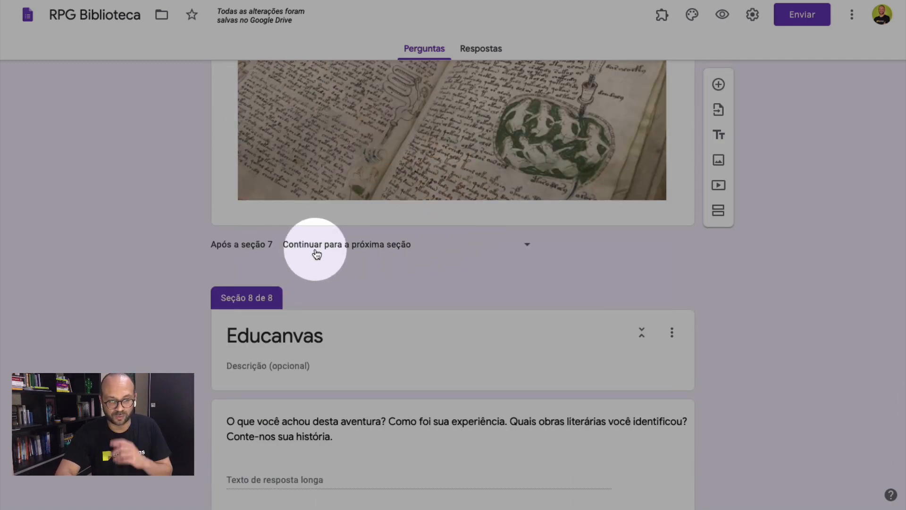
scroll(472, 236, up, 4)
scroll(497, 219, up, 2)
scroll(516, 255, down, 4)
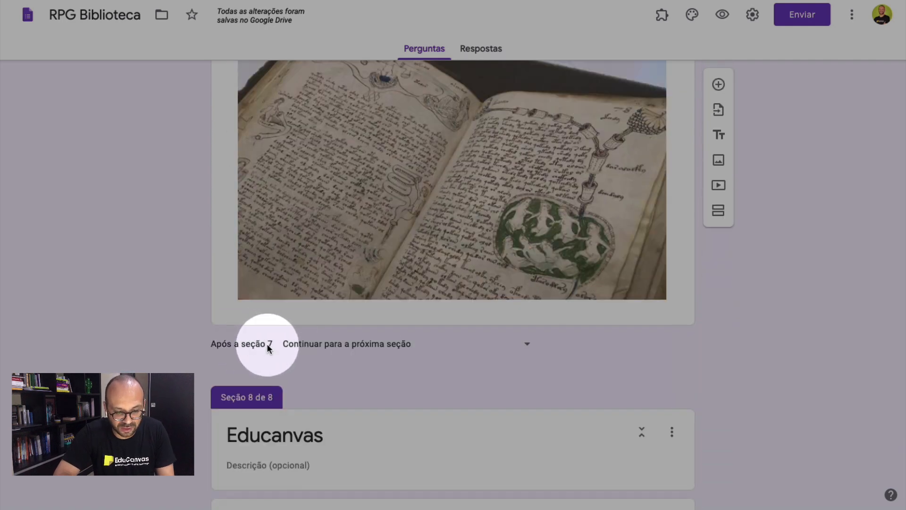
click(528, 348)
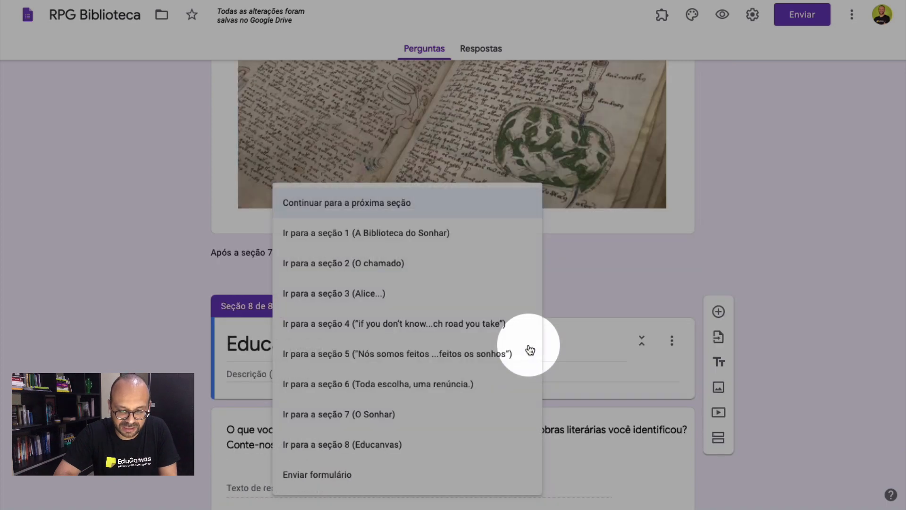
click(383, 444)
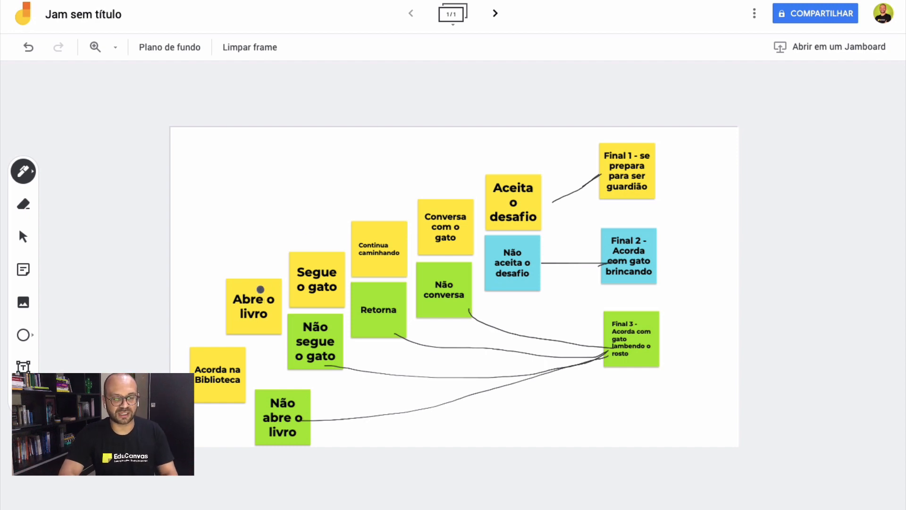
In the Jamboard story map, draw a line from "Abre o livro" through the yellow choice notes to "Final 1"
mouse_move(329, 261)
mouse_down()
mouse_move(365, 214)
mouse_move(438, 209)
mouse_up()
mouse_move(469, 168)
mouse_down()
mouse_move(503, 180)
mouse_move(611, 172)
mouse_up()
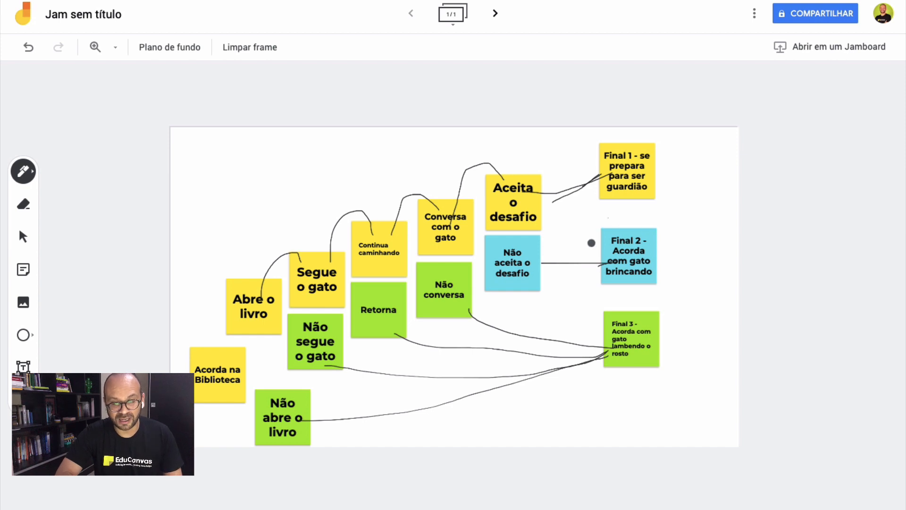
drag(608, 218, 707, 236)
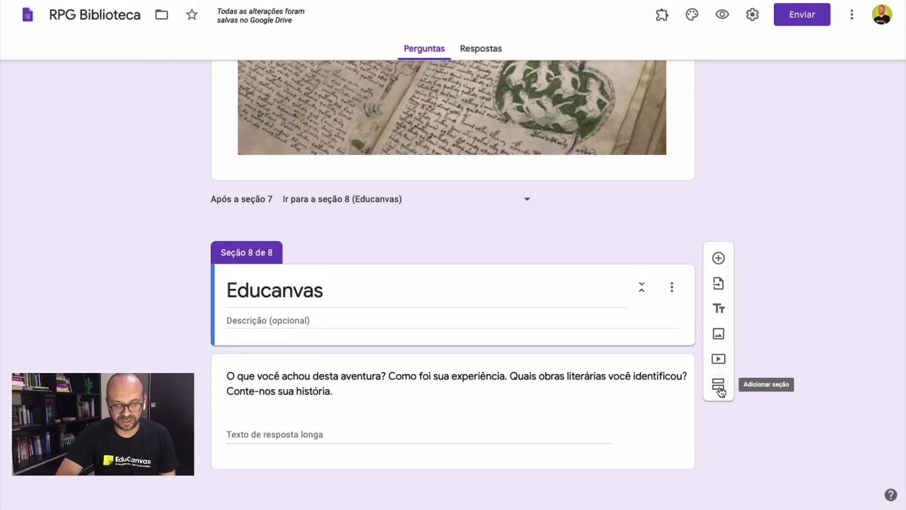
In the RPG Biblioteca form, add a section following the "Educanvas" heading and title it "O delírio"
click(718, 386)
scroll(409, 437, down, 2)
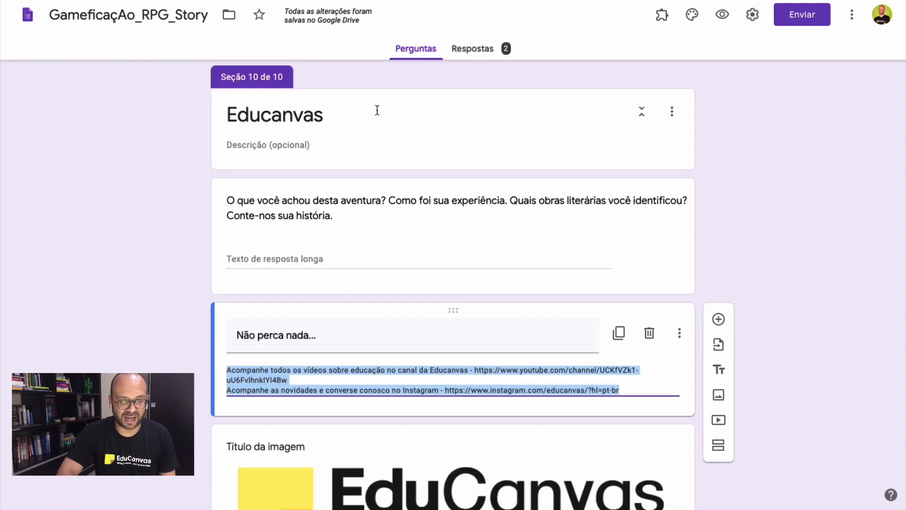
scroll(453, 255, down, 2)
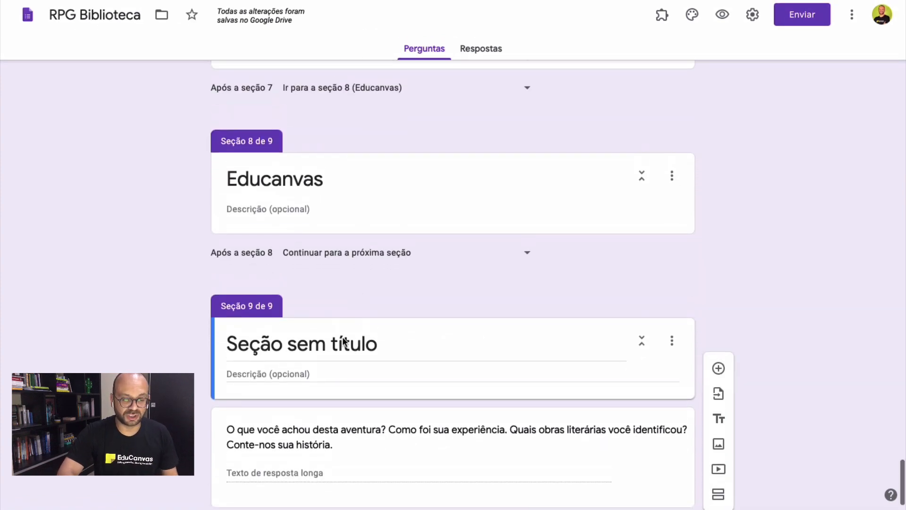
click(342, 349)
text(O delírio)
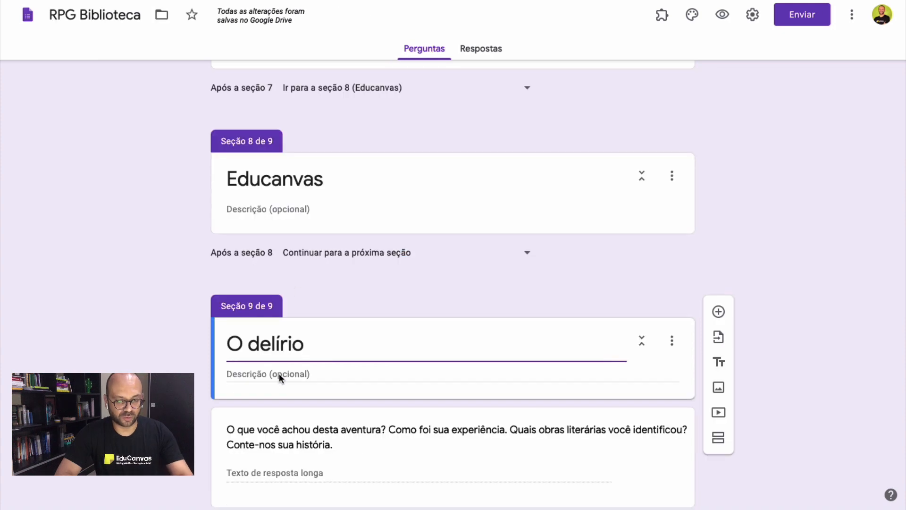
Fill the "O delírio" description with the "Uma nuvem começa a cobrir tudo" text and move the paragraph question up into the "Educanvas" section
scroll(281, 380, down, 1)
click(309, 341)
text(Uma nuvem começa a cobrir tudo, todo o ambiente começa a se alongar, e depois percebe que espaço e tempo se confundem, e agora é o tempo que está se contraindo, lhe apertando. Sente-se transformado no Memória Póstumas de Brás Cubas, impresso num volume, e encadernado em marroquim, com fechos de prata e estampas; isso dá ao corpo a mais completa imobilidade; você fecha os braços sobre o ventre e é como se fechasse-se em um livro.  As coisas se confundem, algumas crescem, outras minguaram, outras perderam-se no ambiente; um nevoeiro cobriu tudo. Parece agora que você está cavalgando um hipopótamo que lhe tira da biblioteca, e que aliás começou a diminuir, a diminuir, a diminuir, até ficar do tamanho de um gato. Era efetivamente um gato. Você o encara  bem; era o seu gato Sultão, que brincava à porta do seu quarto, com uma bola de papel.  Você acordou, seu irmão grita de algum lugar da casa: - A aula começou, você está perdendo a aula. A mãe vai lhe dar uma bronca.  Apressado, você se levanta e vai para sua aula de matemática. Aula de hoje: número imaginários.)
scroll(463, 380, down, 4)
drag(456, 377, 464, 17)
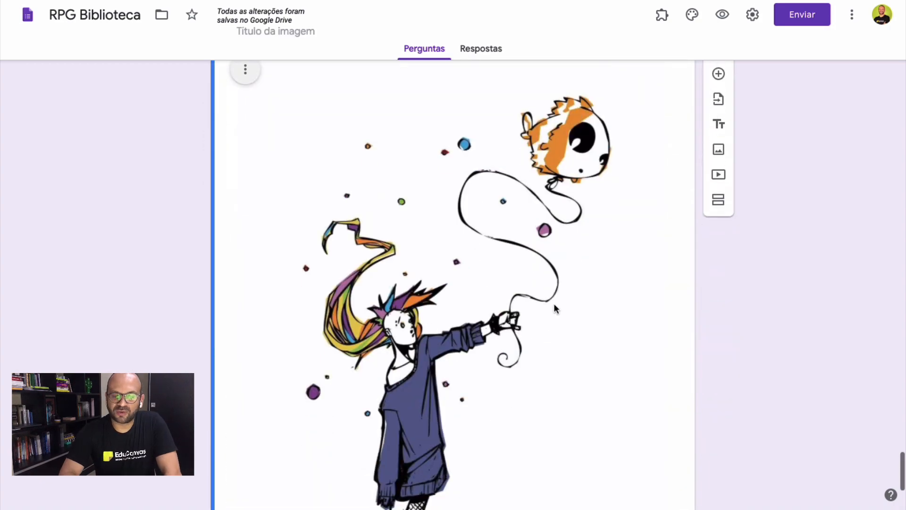
Review the order and content of the "O Sonhar", "Educanvas" and "O delírio" sections, including the text and image of the "O delírio" ending
scroll(553, 305, up, 5)
scroll(439, 217, up, 5)
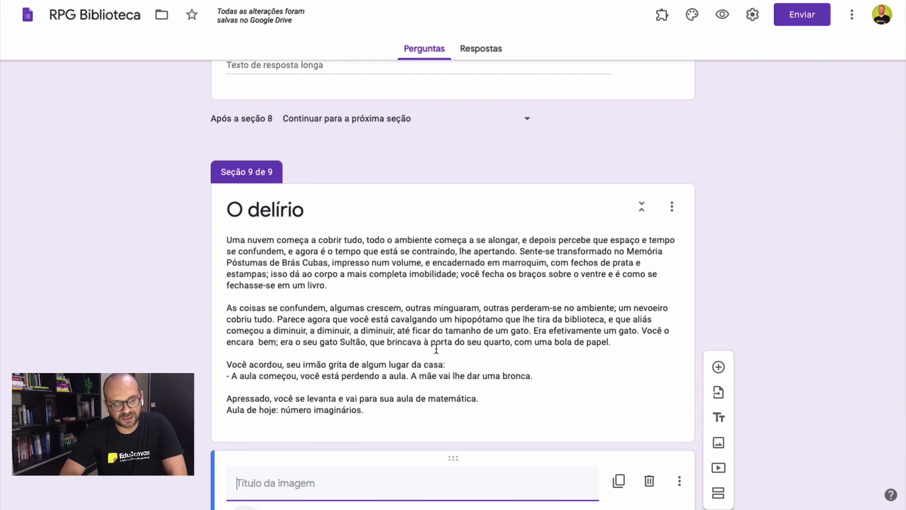
scroll(436, 349, up, 15)
scroll(435, 348, up, 2)
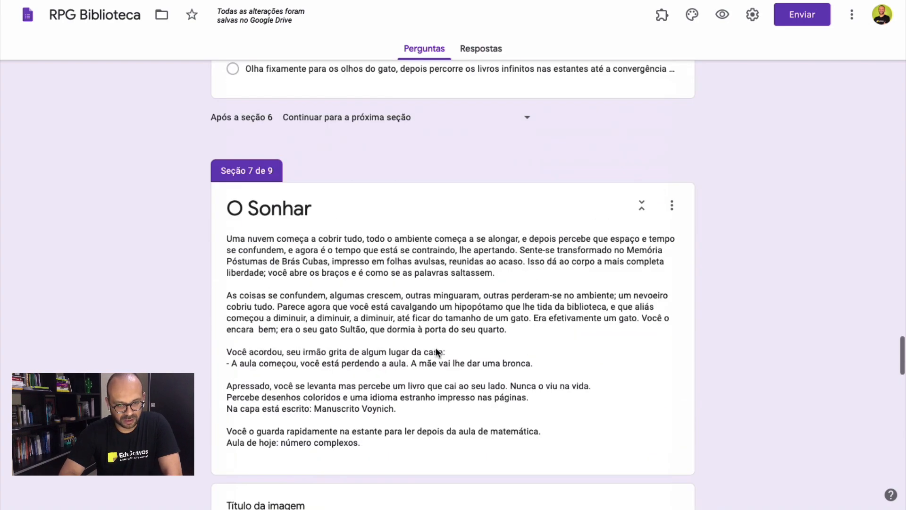
scroll(318, 228, down, 14)
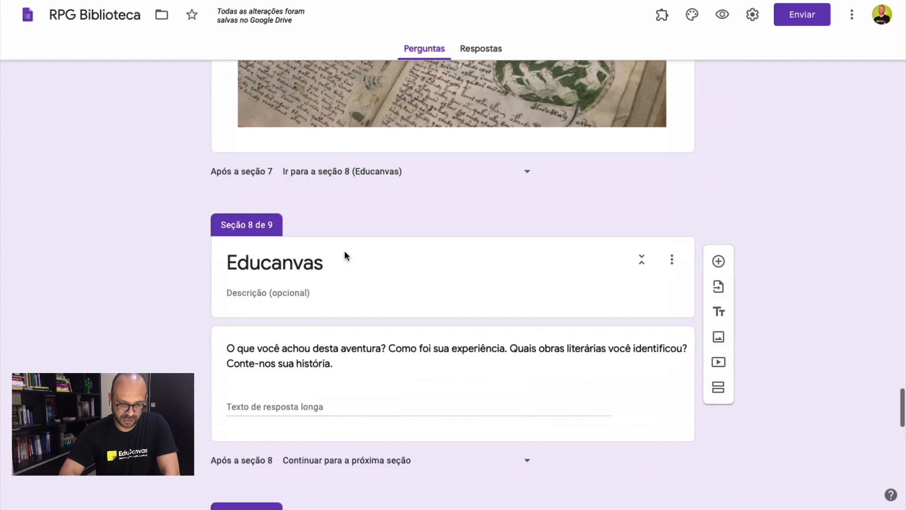
scroll(344, 254, down, 15)
scroll(376, 182, up, 8)
scroll(377, 179, down, 1)
scroll(377, 179, down, 2)
scroll(377, 179, up, 2)
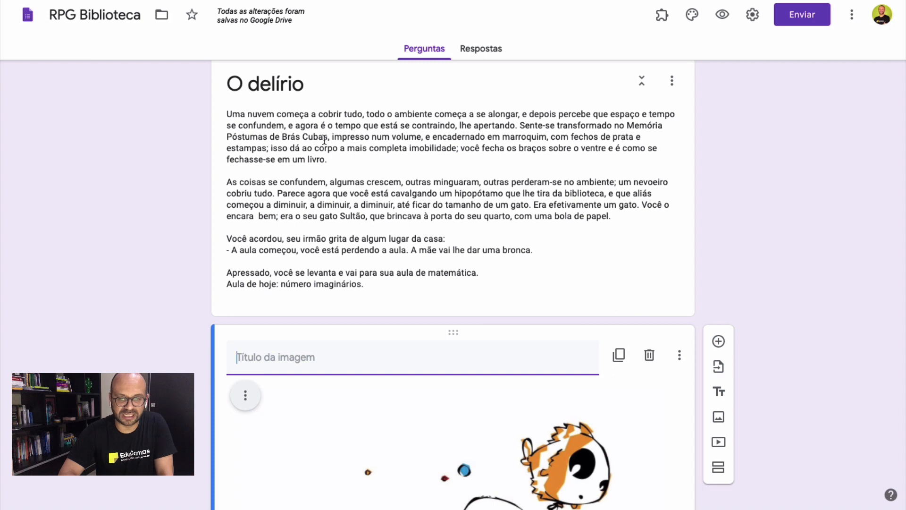
scroll(318, 145, down, 12)
scroll(373, 287, up, 8)
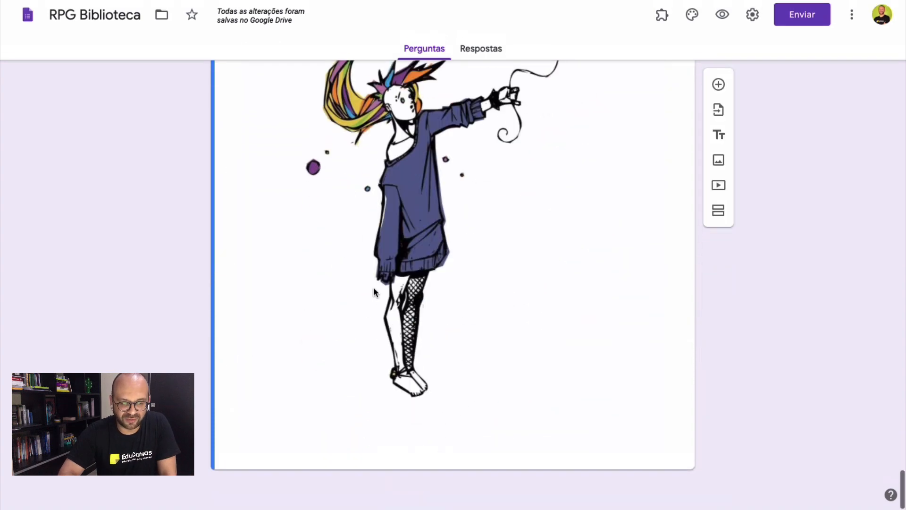
scroll(373, 287, down, 7)
click(466, 337)
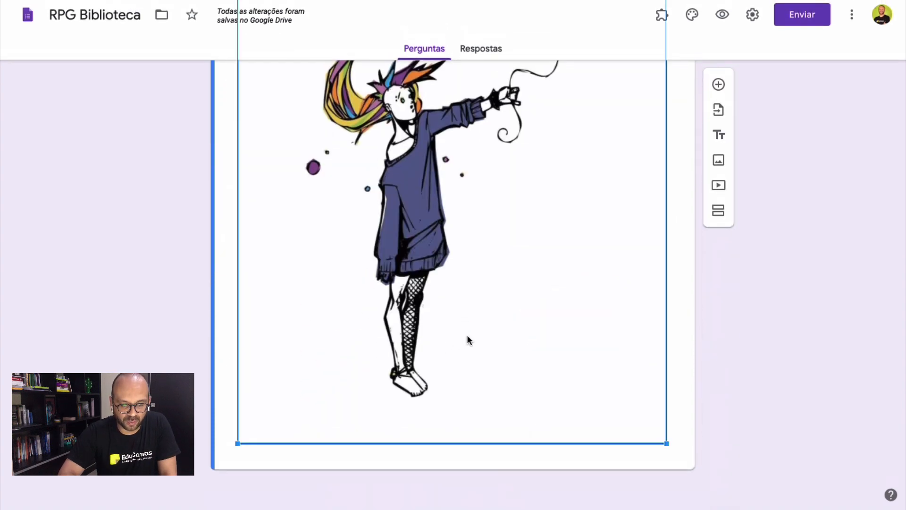
scroll(730, 424, down, 9)
scroll(730, 425, down, 1)
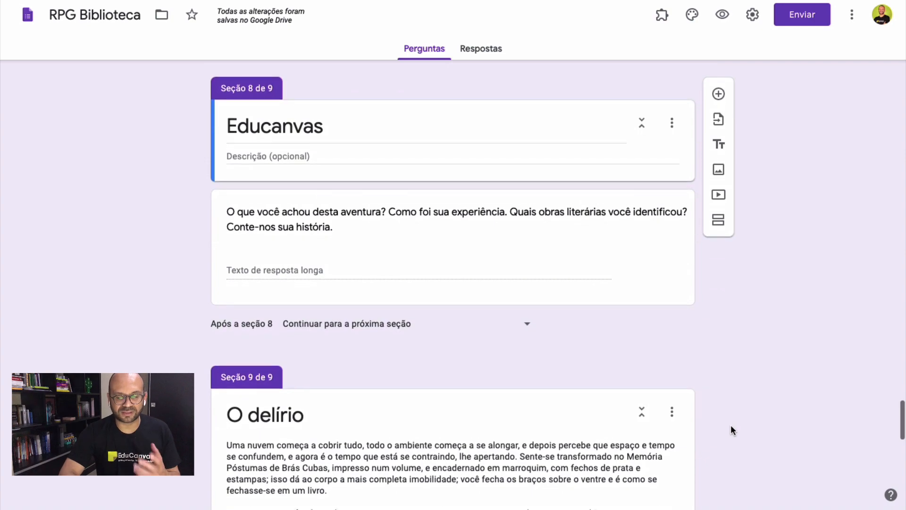
scroll(729, 416, down, 1)
scroll(642, 333, down, 4)
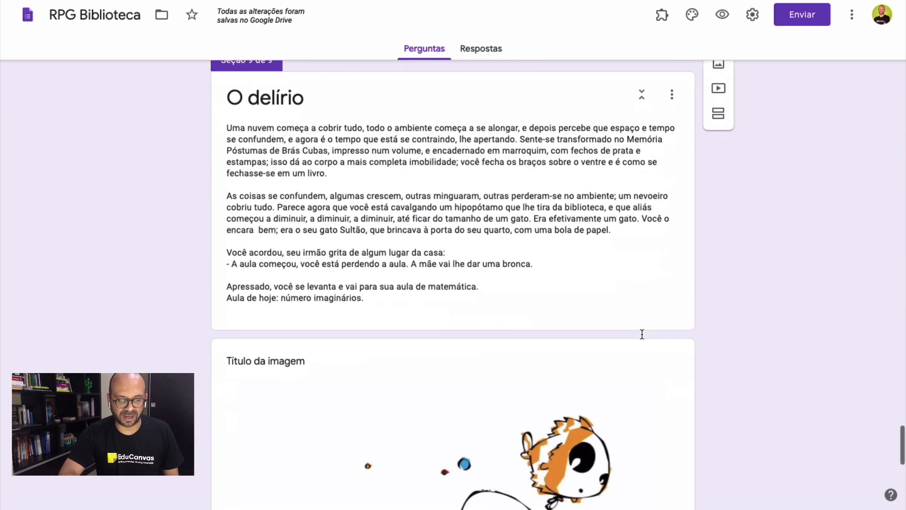
Reorder the form's sections so that "Educanvas" comes last, after "O delírio", and save the new order
scroll(641, 333, up, 2)
scroll(642, 335, up, 9)
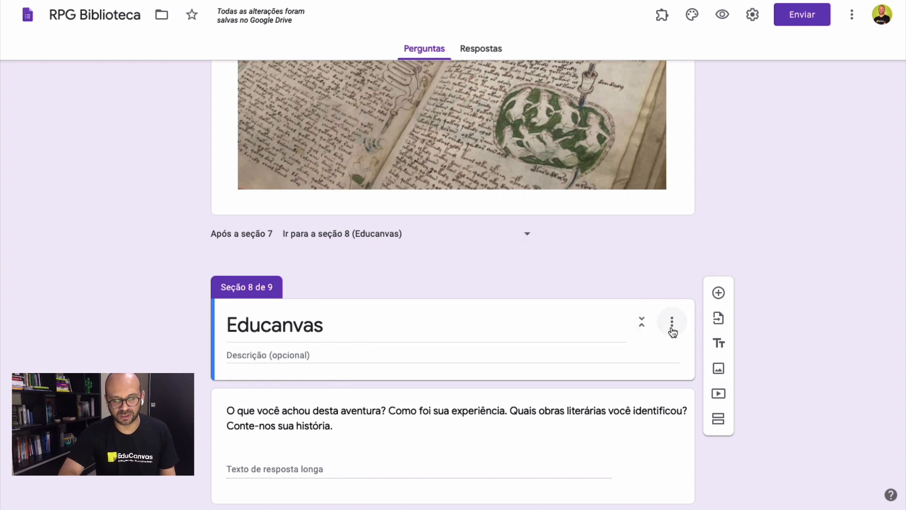
click(672, 324)
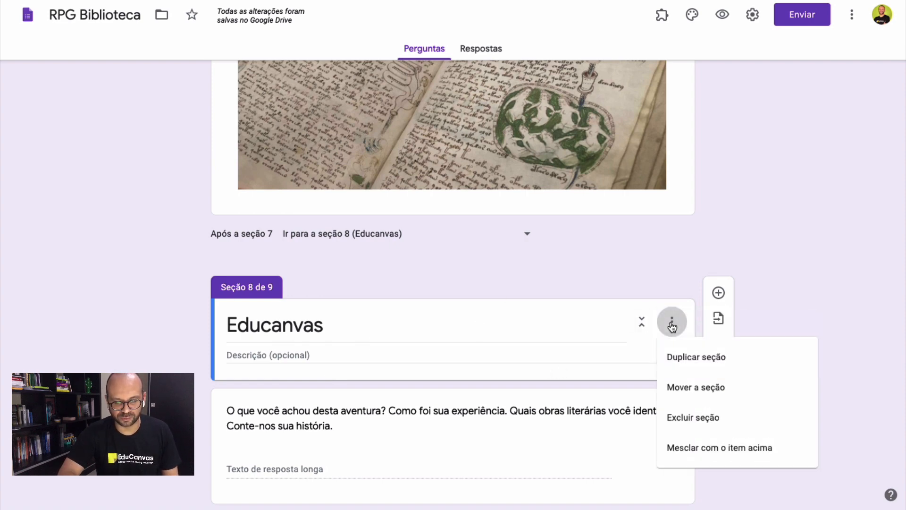
click(695, 390)
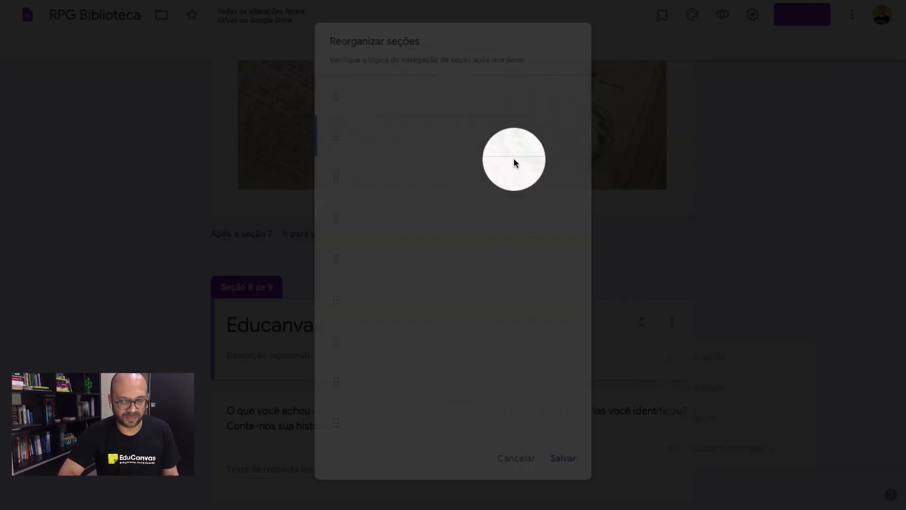
scroll(491, 336, down, 1)
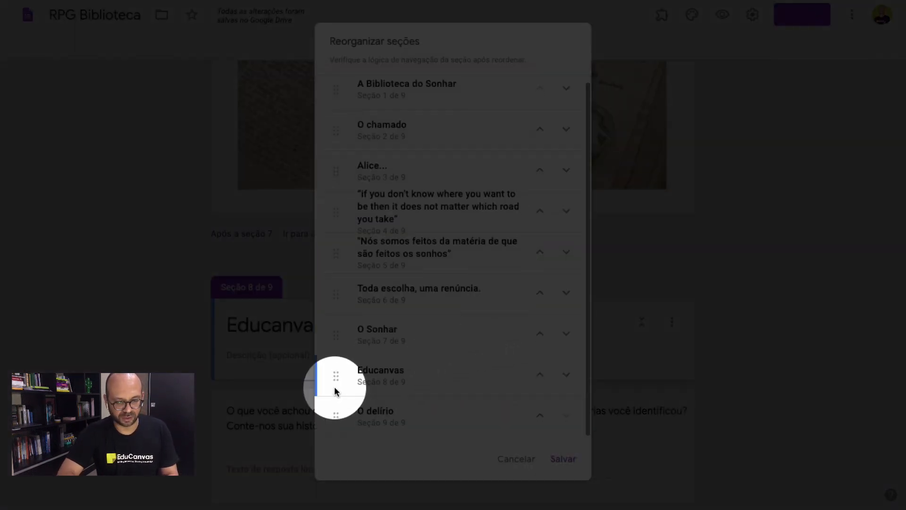
drag(334, 381, 334, 425)
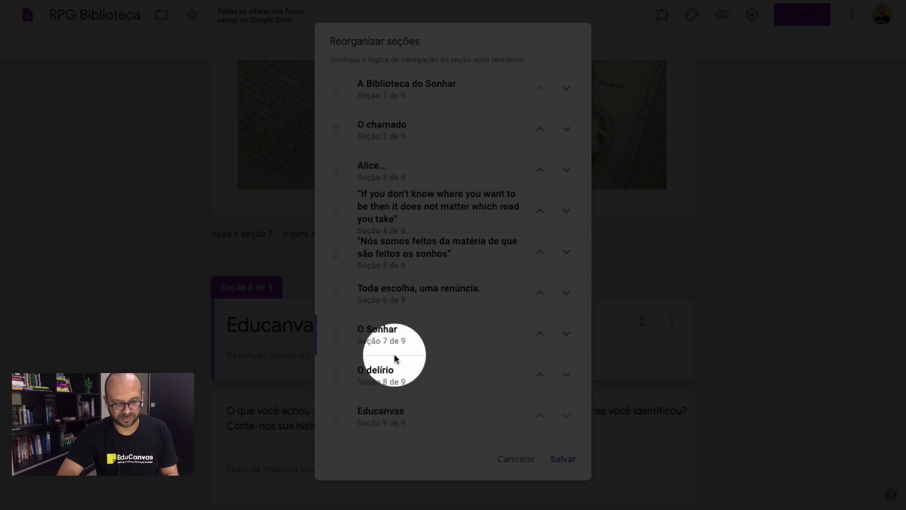
click(562, 459)
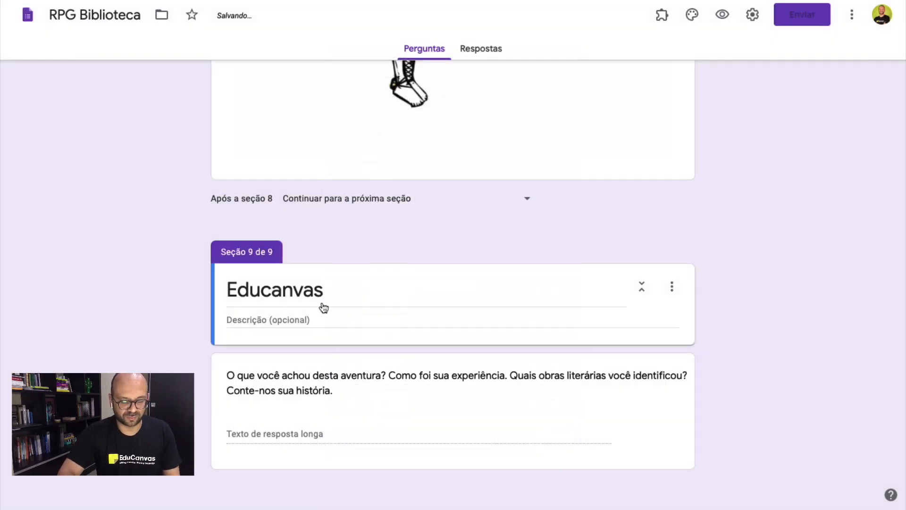
Set the navigation after section 8, "O delírio", to go to section 9 (Educanvas)
scroll(365, 349, down, 20)
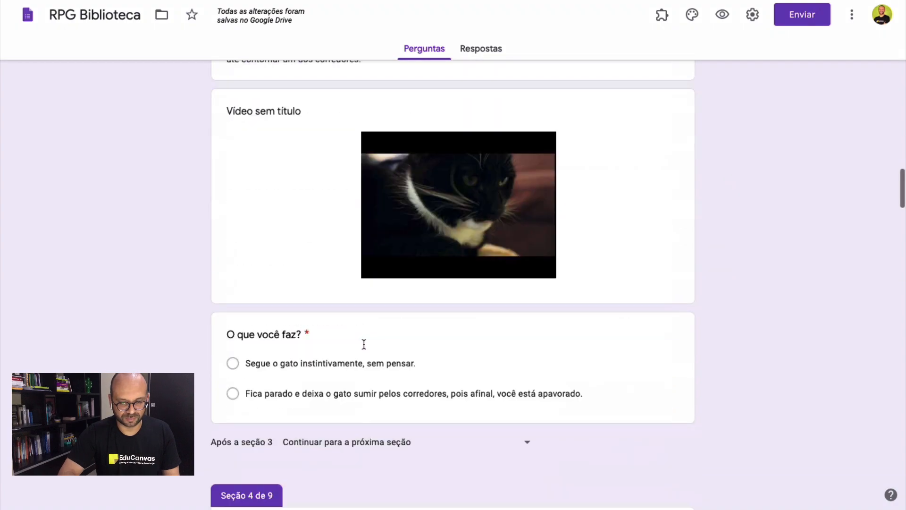
scroll(365, 349, down, 6)
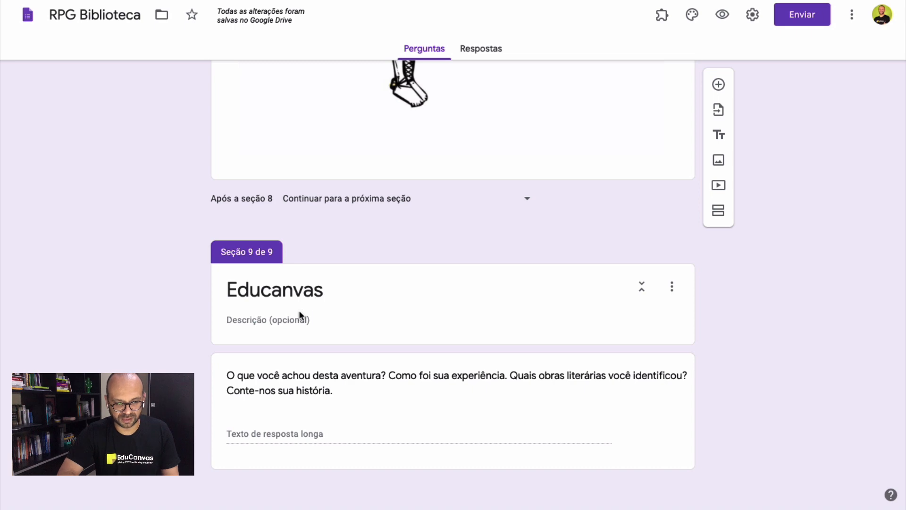
scroll(299, 313, up, 10)
scroll(469, 329, down, 10)
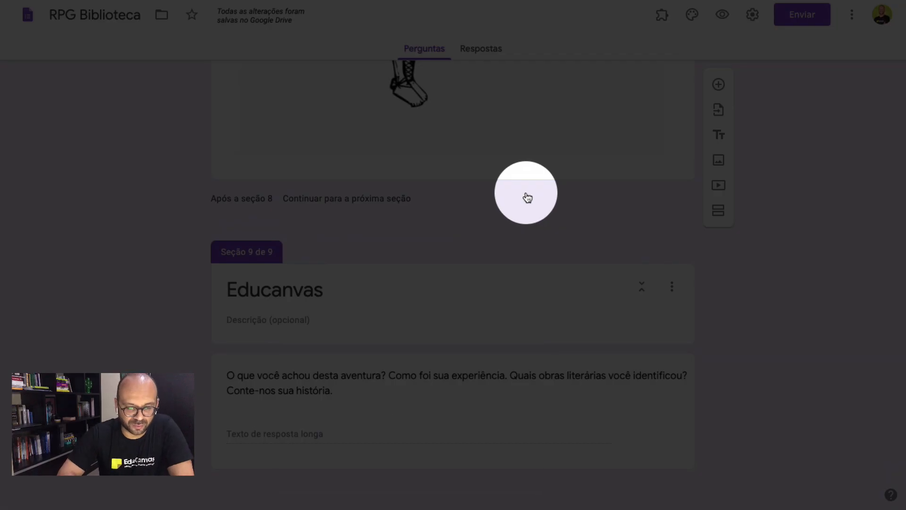
click(527, 197)
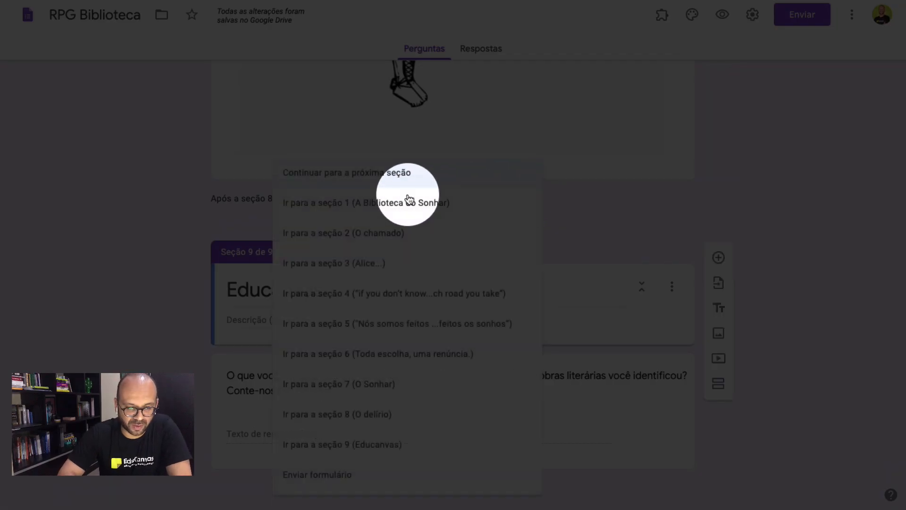
click(371, 448)
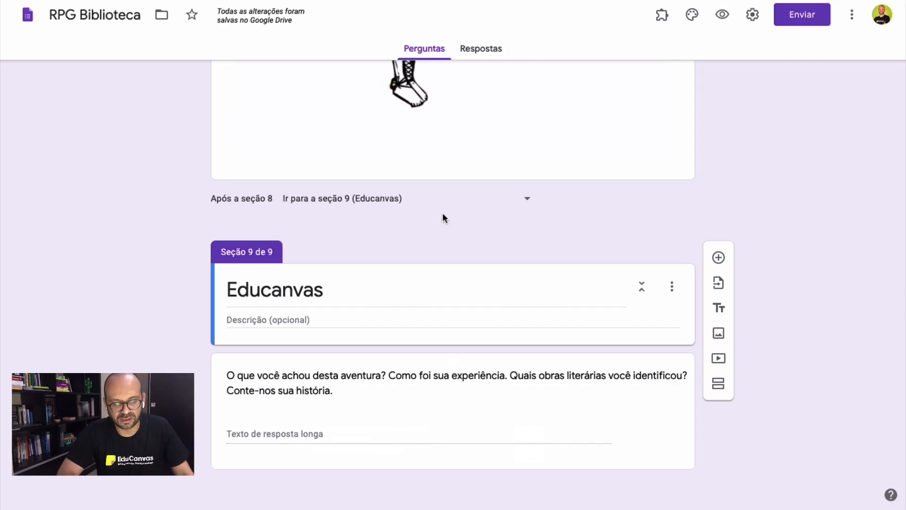
Route the second option of section 6's "O que você decide fazer?" question to section 8 (O delírio)
scroll(444, 218, up, 7)
scroll(443, 217, up, 8)
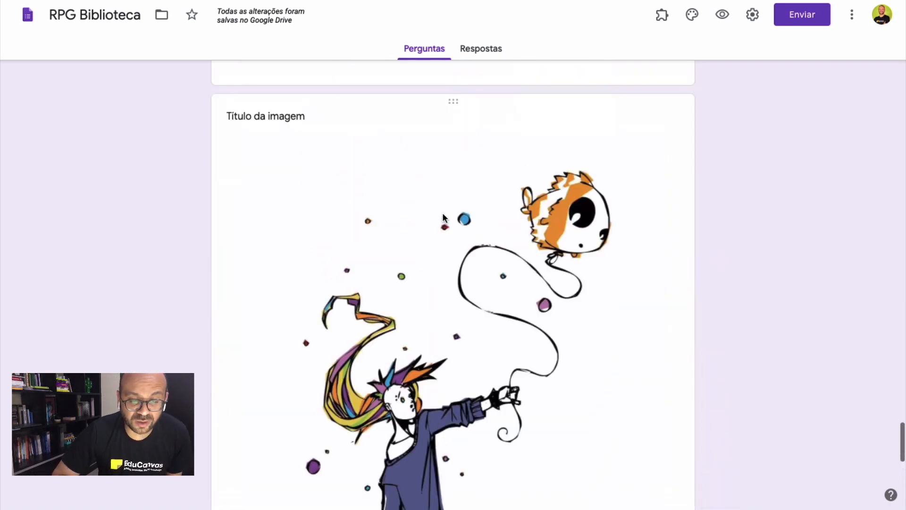
scroll(617, 148, up, 5)
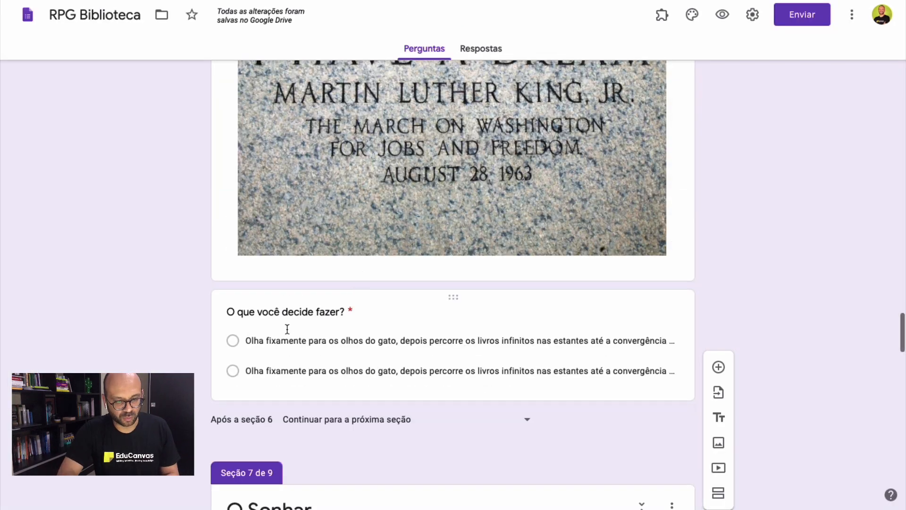
click(356, 374)
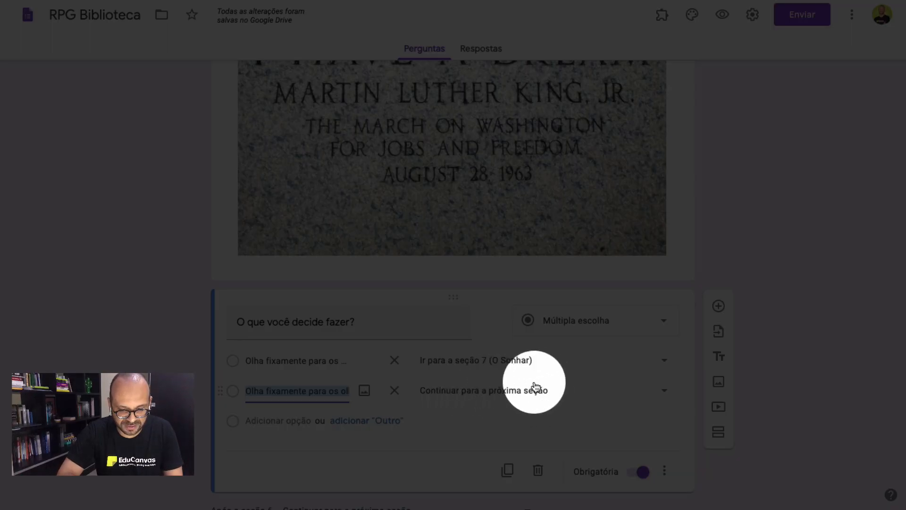
click(664, 390)
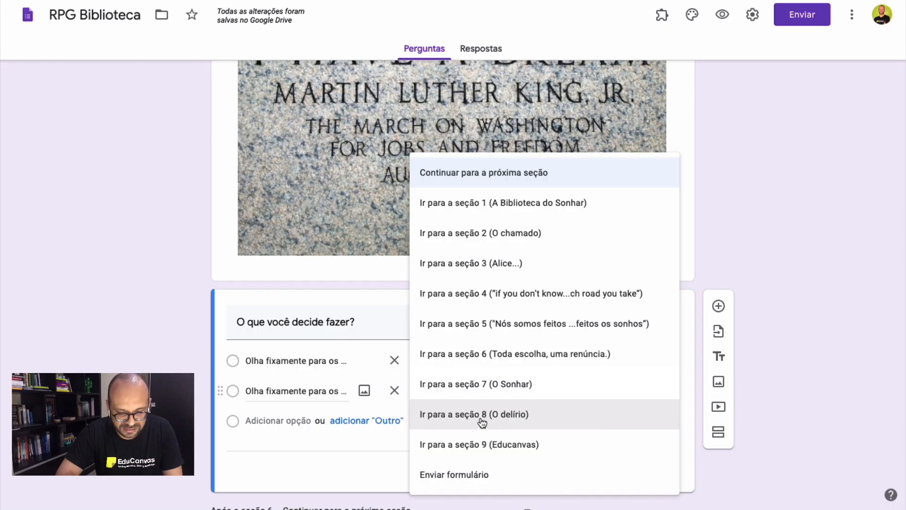
click(483, 418)
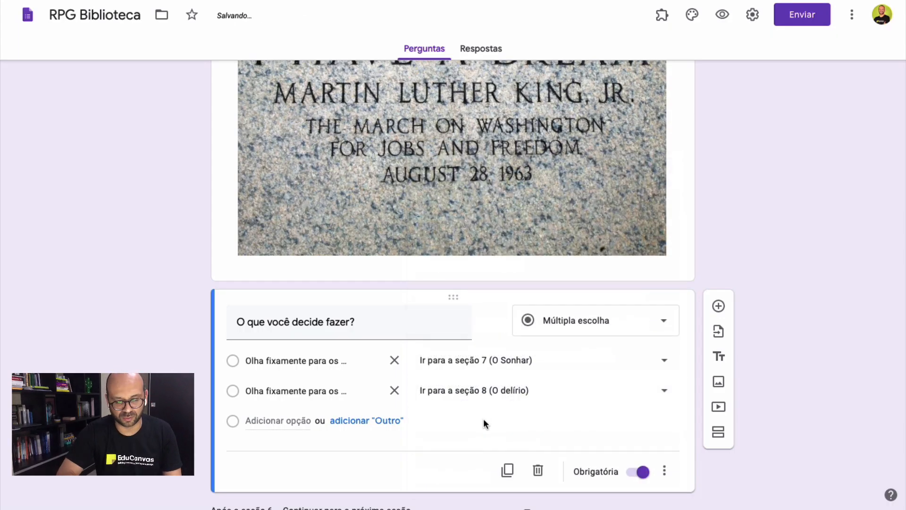
scroll(545, 421, down, 1)
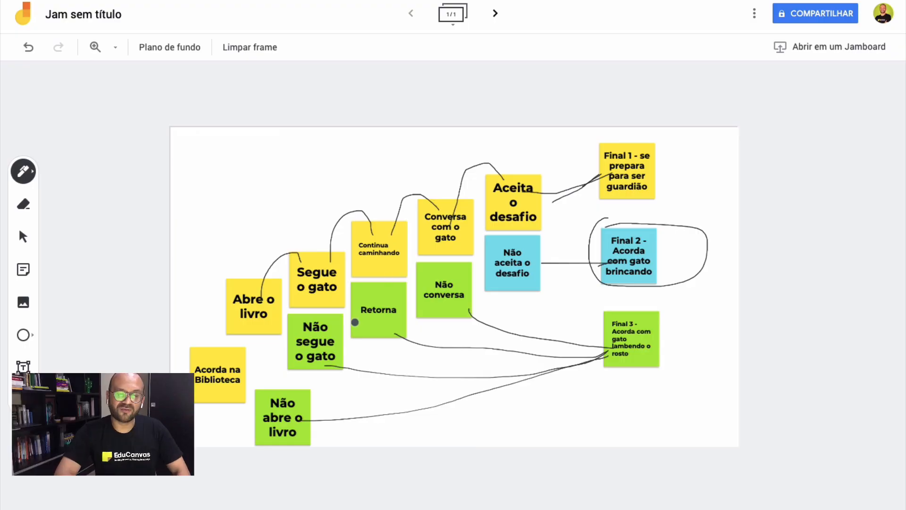
In the Jamboard story map, circle "Final 3" with a red pen and trace the lines to it from the green notes
click(26, 172)
click(119, 231)
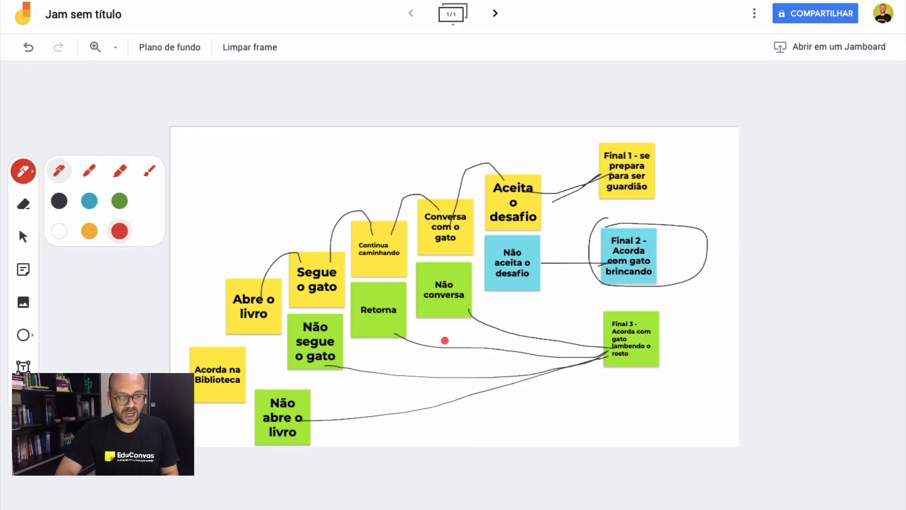
mouse_move(609, 365)
mouse_down()
mouse_move(673, 332)
mouse_move(599, 380)
mouse_move(662, 303)
mouse_move(641, 386)
mouse_move(624, 296)
mouse_move(620, 393)
mouse_move(611, 394)
mouse_up()
drag(457, 307, 607, 348)
drag(463, 348, 593, 350)
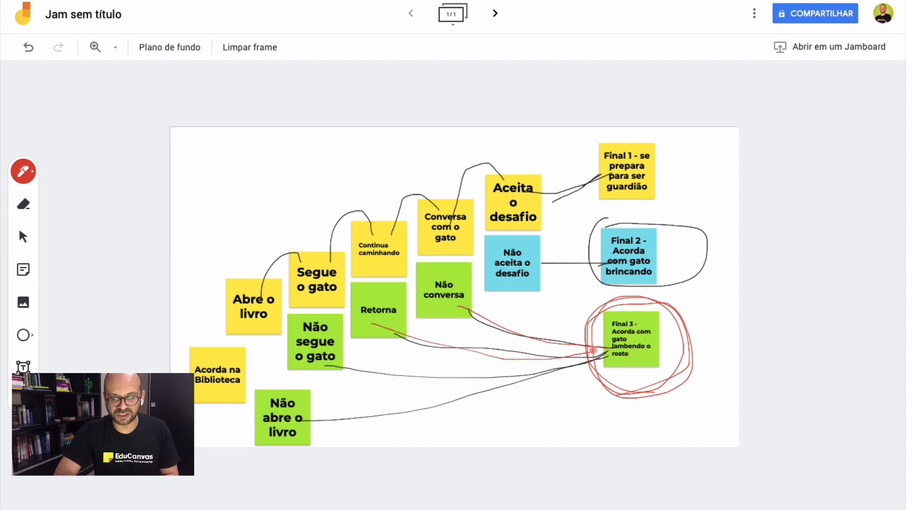
drag(382, 368, 621, 348)
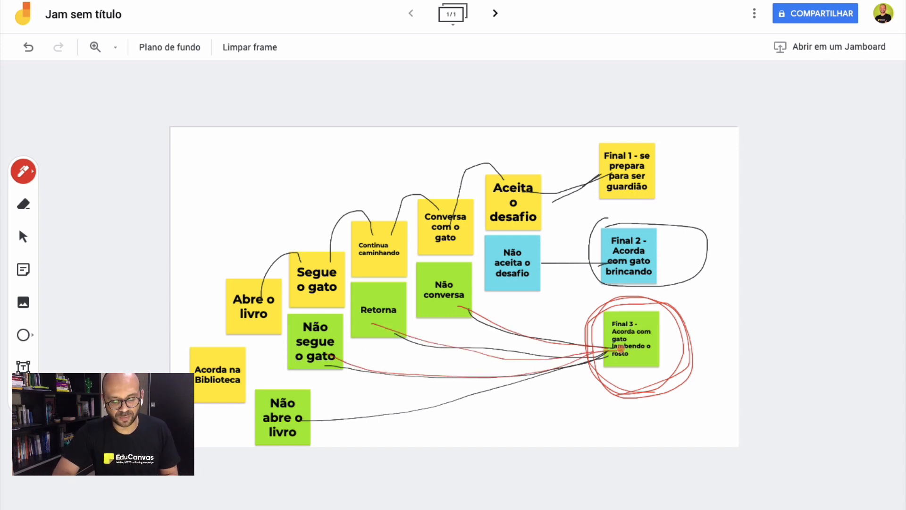
drag(283, 414, 620, 355)
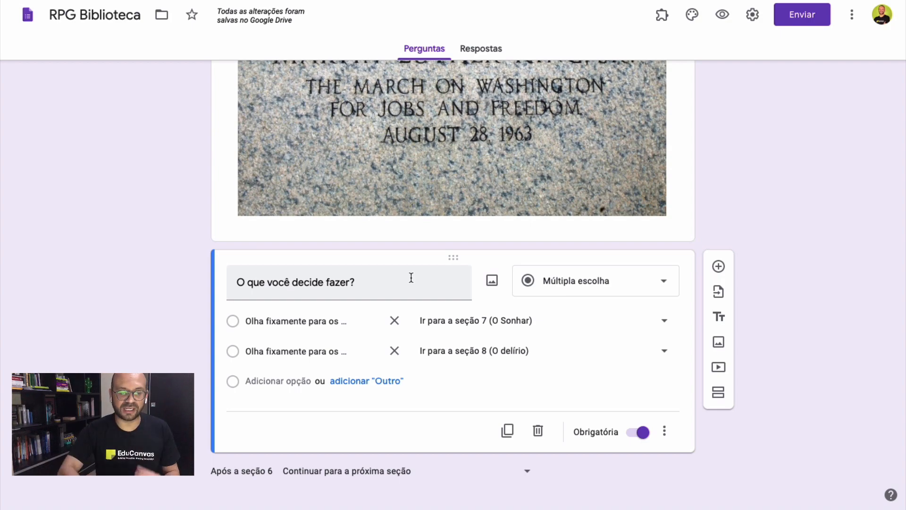
In the RPG Biblioteca form, add a section after section 6 and title it "Nada há no mundo além de átomos"
scroll(411, 277, down, 2)
scroll(411, 278, up, 3)
scroll(411, 277, down, 12)
scroll(411, 277, up, 5)
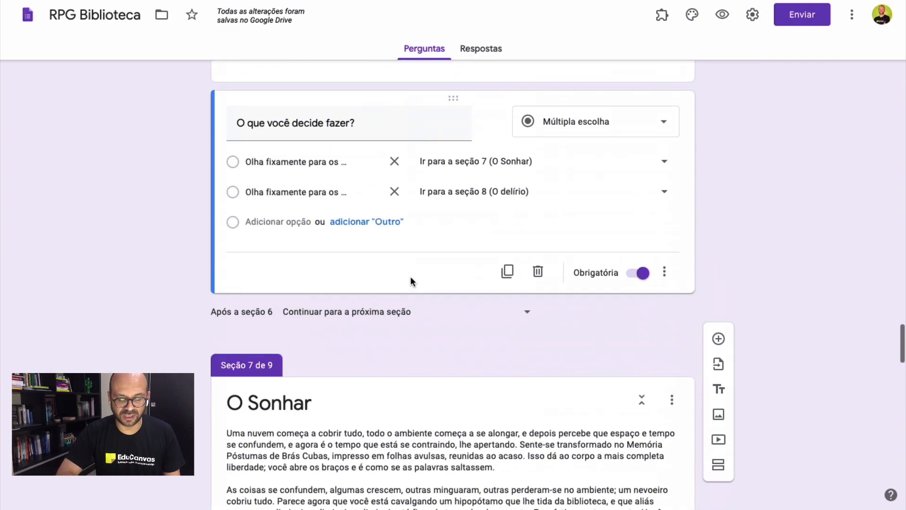
scroll(411, 277, down, 20)
scroll(411, 280, up, 5)
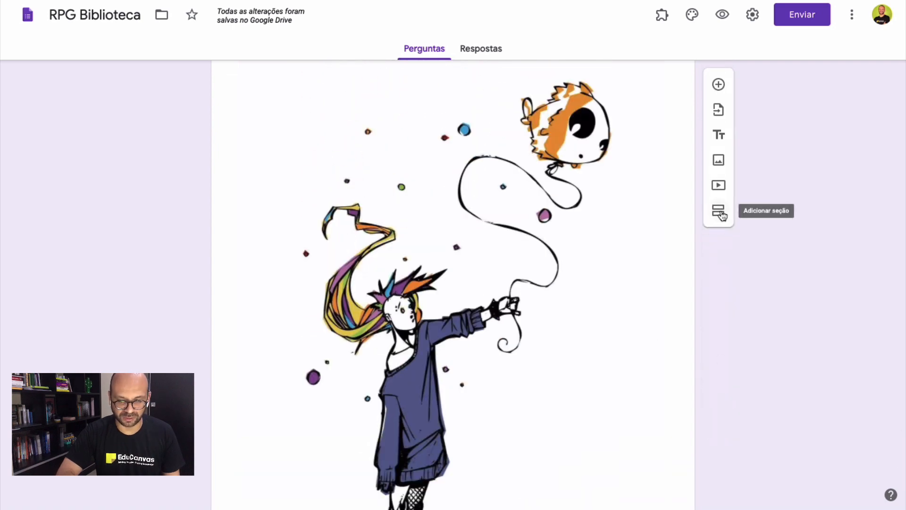
click(720, 212)
scroll(739, 348, up, 10)
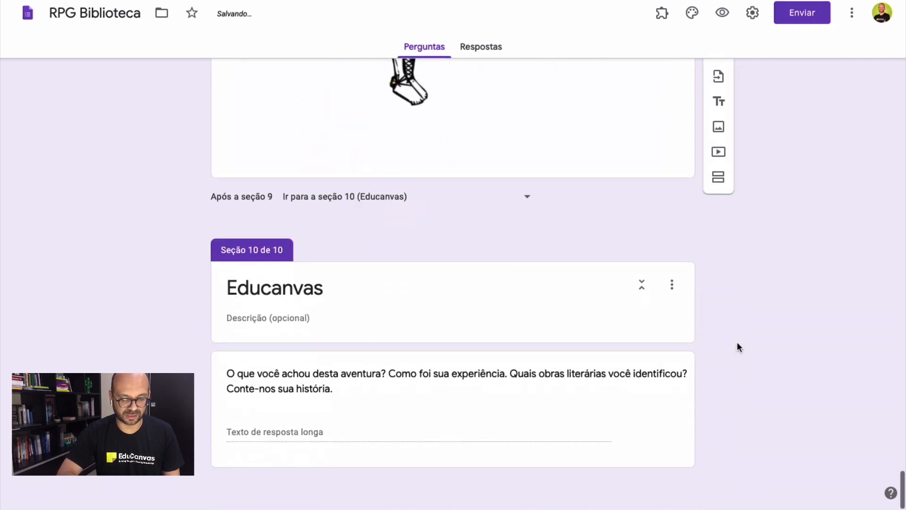
scroll(737, 341, up, 15)
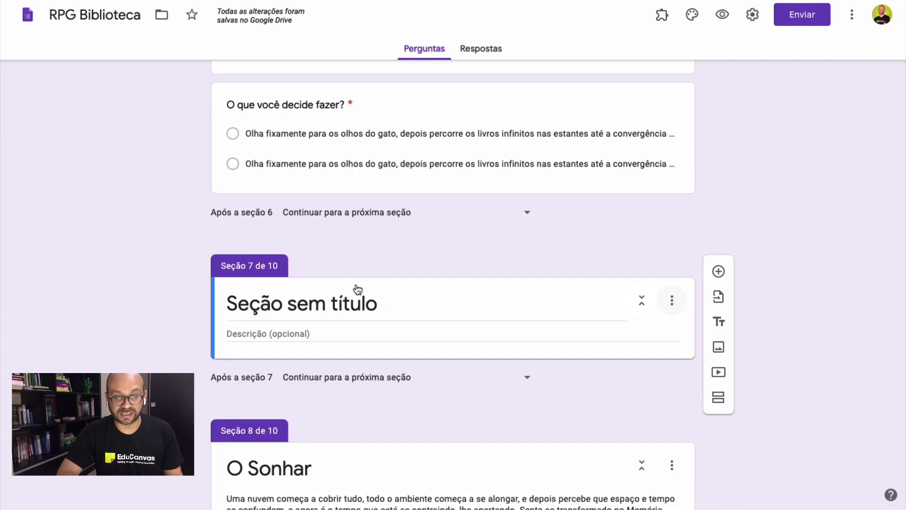
scroll(398, 295, down, 3)
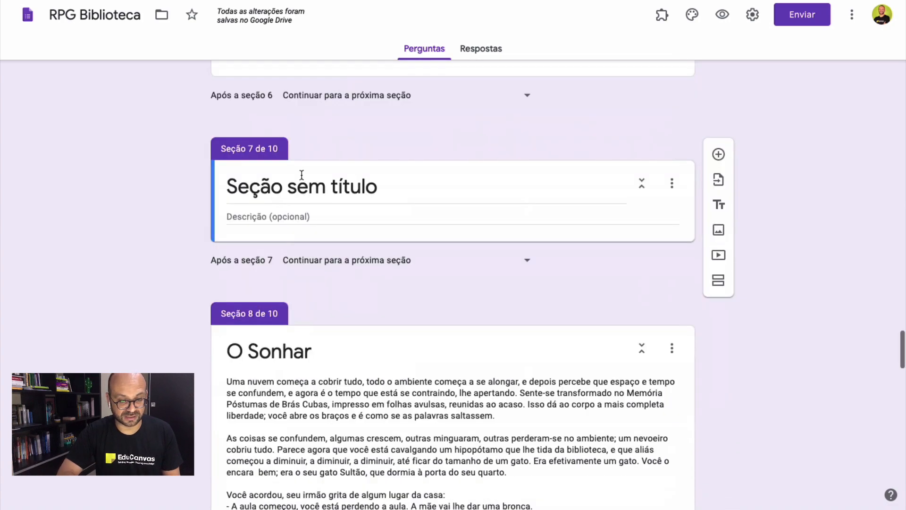
click(421, 194)
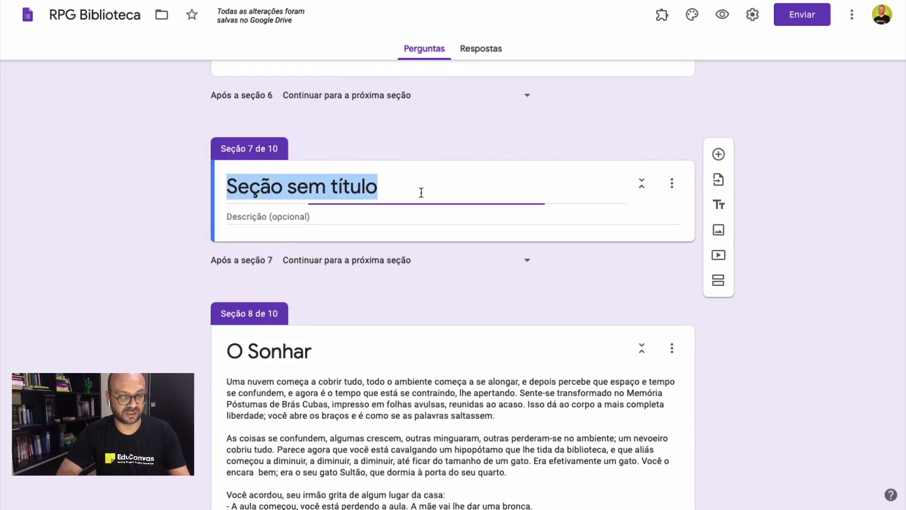
text(Nada há no mundo além de átomos)
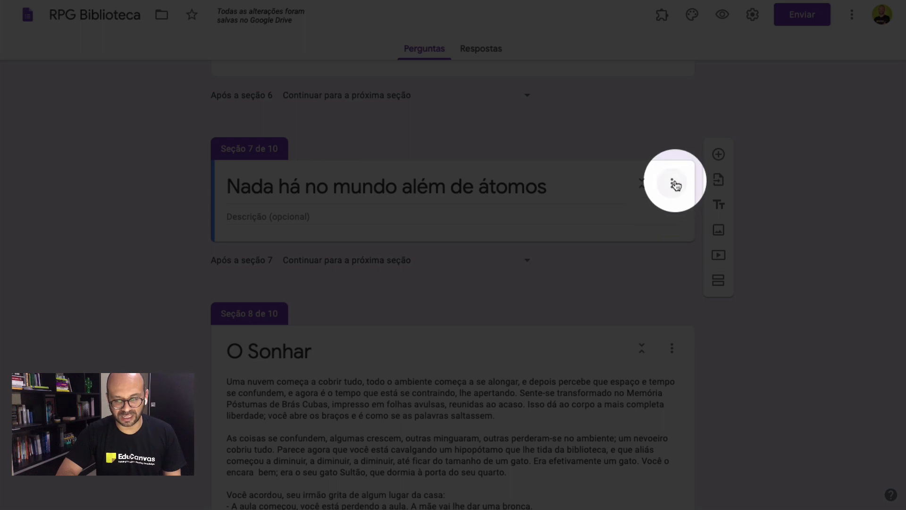
Move the "Nada há no mundo além de átomos" section between "O delírio" and "Educanvas" and save the order
click(673, 183)
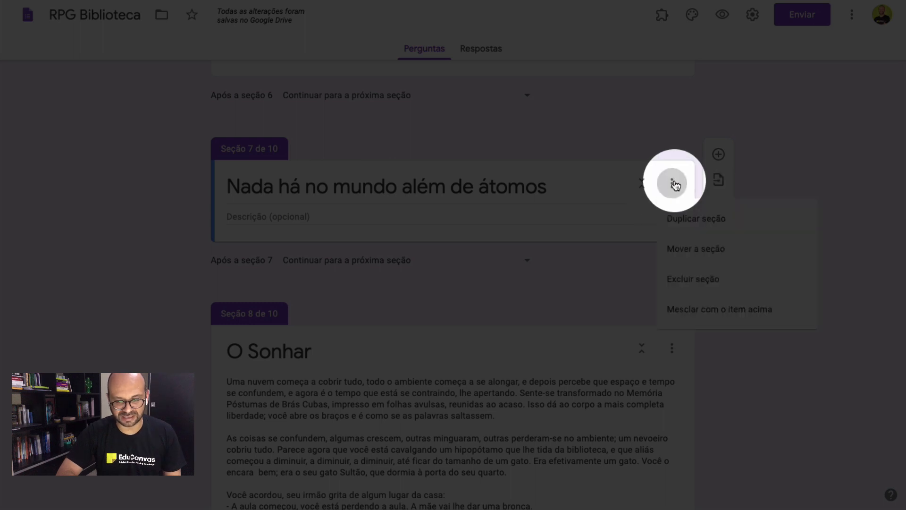
click(689, 251)
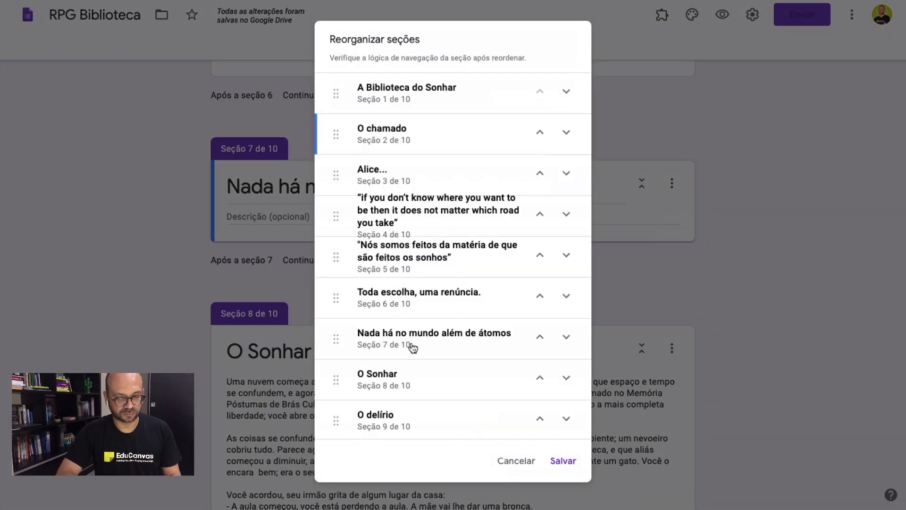
click(336, 332)
drag(336, 335, 341, 423)
scroll(397, 400, down, 1)
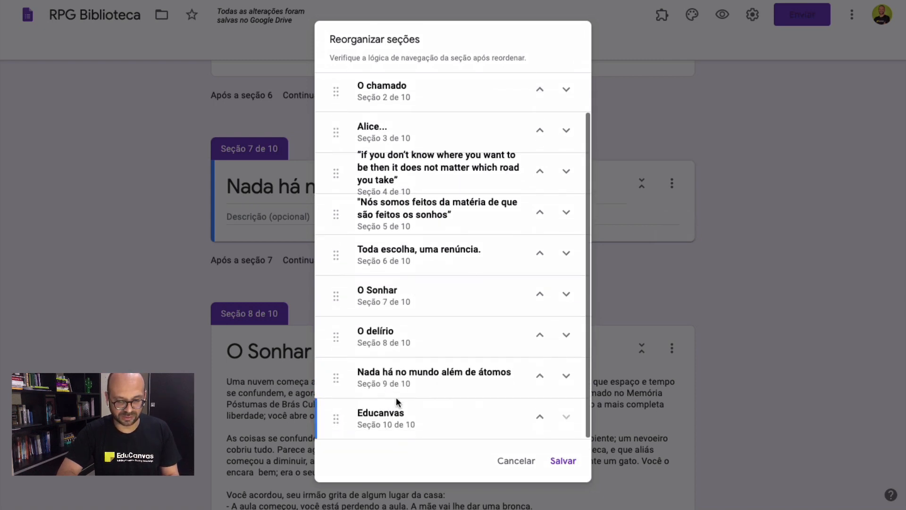
click(566, 461)
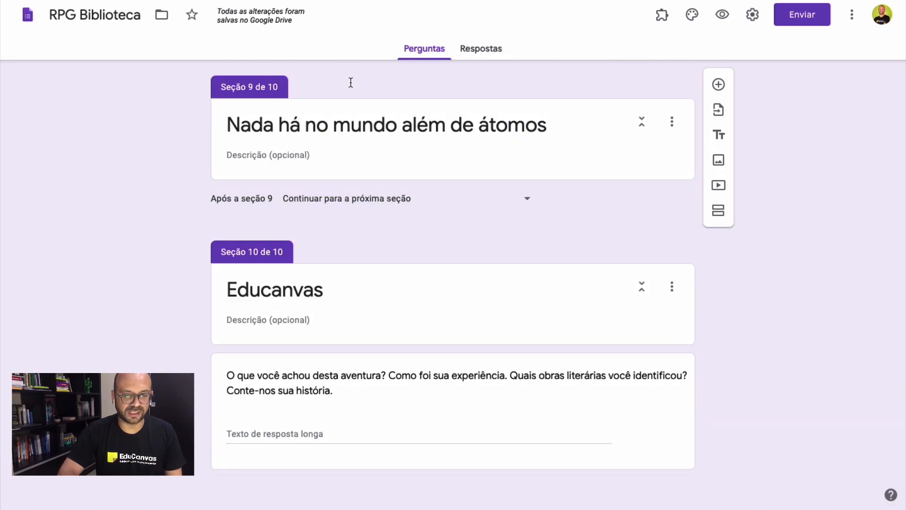
Fill section 9's description with the awakening story ending in "Aula de hoje: funções lineares." and upload the image "Função linear - CNX_Precalc_Figure_02_02_0052.jpg" below it
text(Você acorda de um transe que para você parece ter durado uma verdadeira eternidade. Sem pensar em nada, sem olhar para nada, você sente que tudo começa a se desfazer.  Seu corpo não tem mais peso, os livros sumiram das estantes. Agora são as estantes que sumiram, depois o chão e as paredes. Você está preso lugar-nenhum, sem tempo ou espaço, um verdadeiro nada.  Então você sente algo molhado no seu rosto.  Você fixa o olhar em uma mancha, ela começa ter uma forma... de um hipopótamo?! Não... parece um gato. Era efetivamente um gato. Você o encara bem; era o seu gato Sultão, que lambia seu rosto.  Você acorda com seu irmão gritando de algum lugar da casa: - A aula começou, você está perdendo a aula. A mãe vai lhe dar uma bronca.  Apressado, você se levanta e vai para a próxima aula: de matemática. Aula de hoje: funções lineares.)
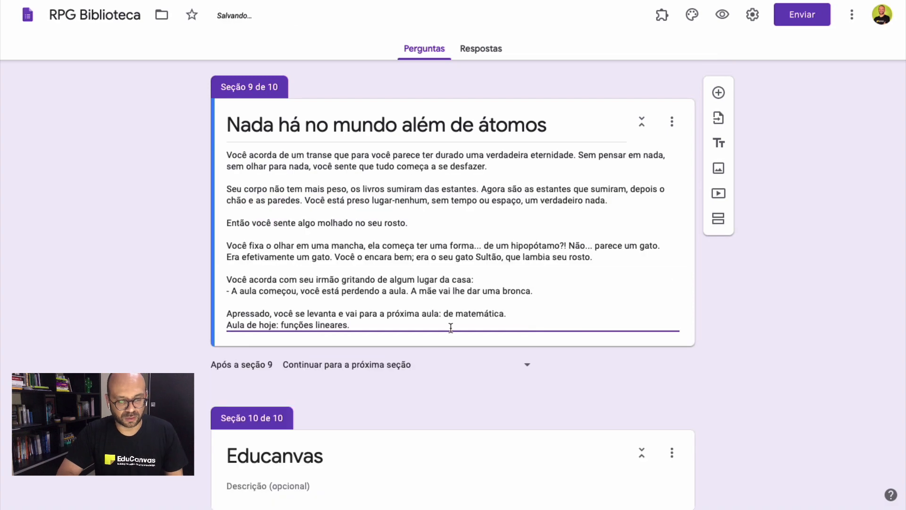
click(719, 291)
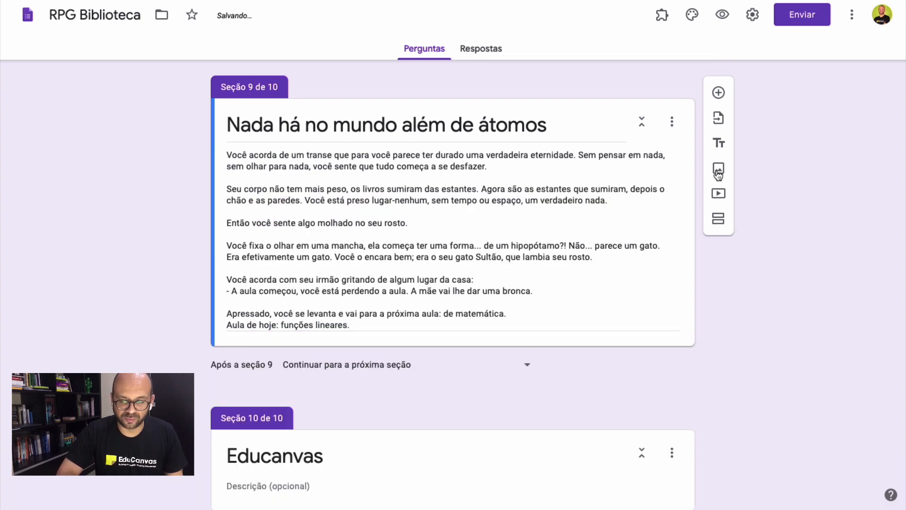
click(718, 170)
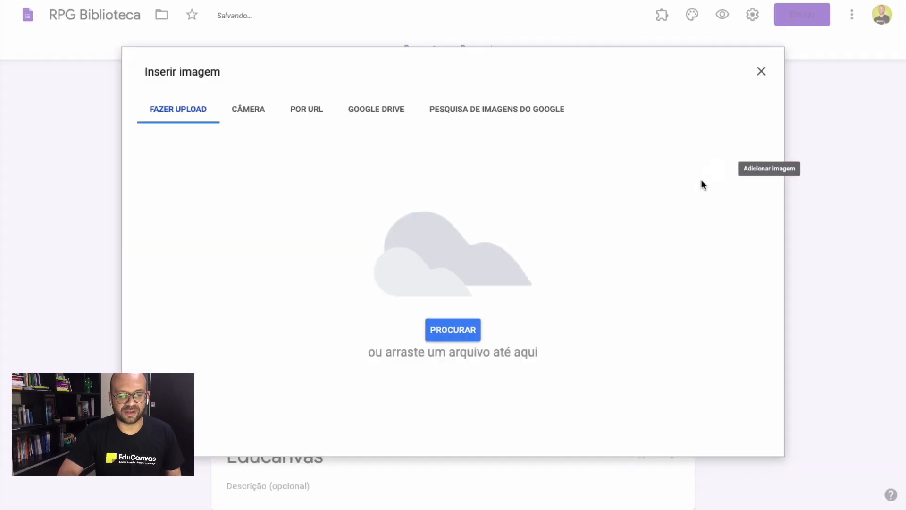
click(461, 338)
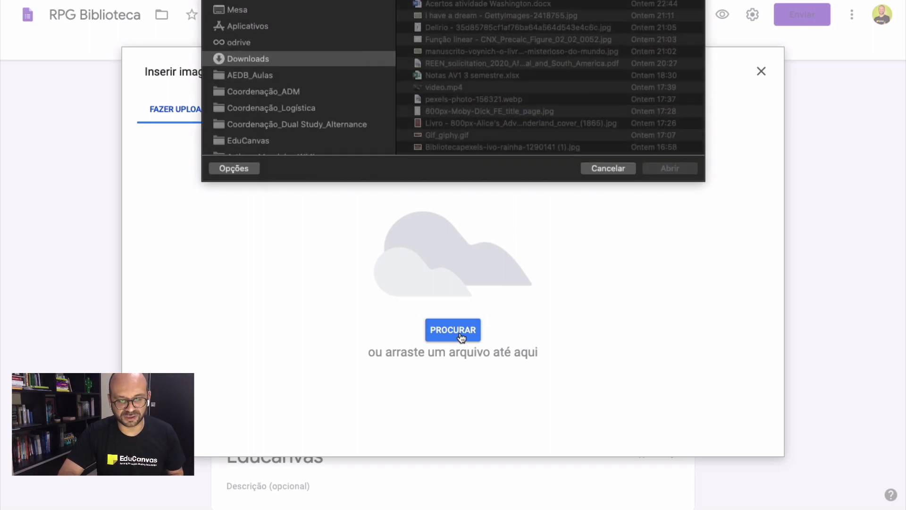
double_click(465, 42)
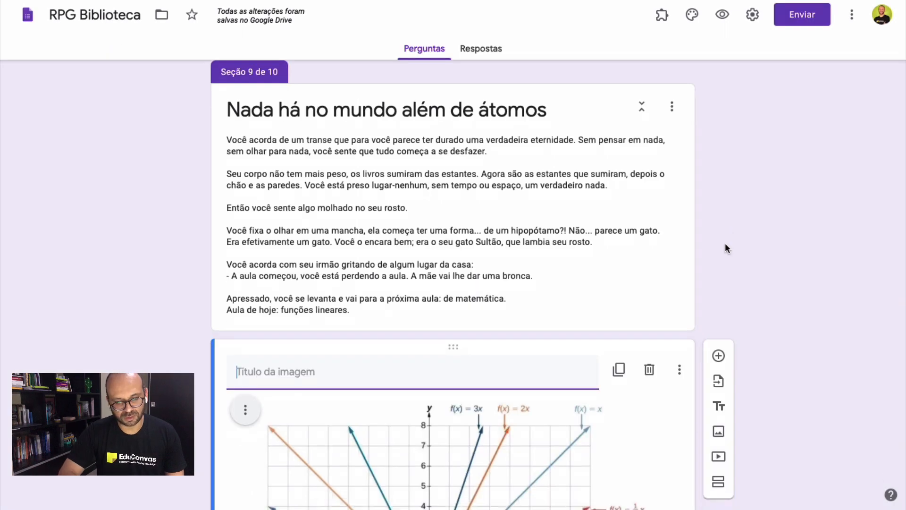
scroll(725, 247, down, 10)
scroll(725, 243, up, 15)
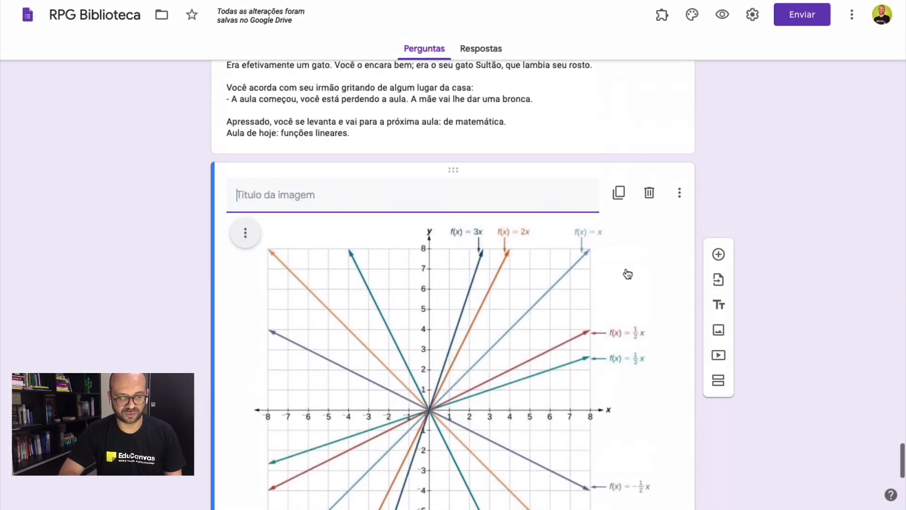
scroll(440, 319, down, 3)
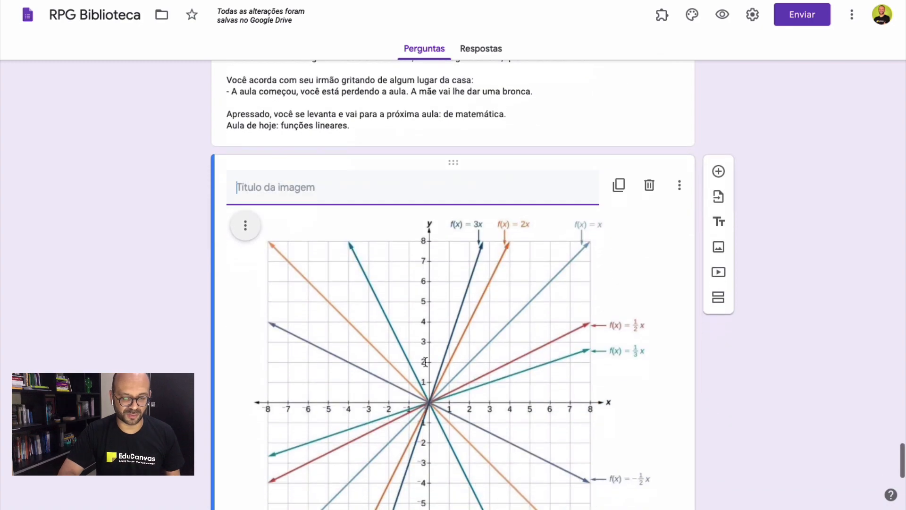
scroll(425, 331, down, 2)
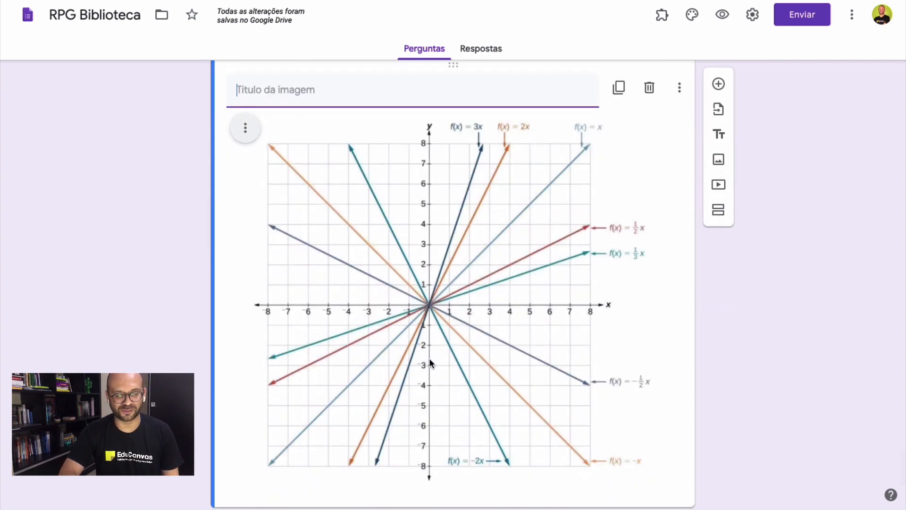
Set the form to go to section 10 (Educanvas) after section 9
scroll(430, 362, down, 7)
scroll(430, 360, up, 5)
scroll(429, 359, down, 5)
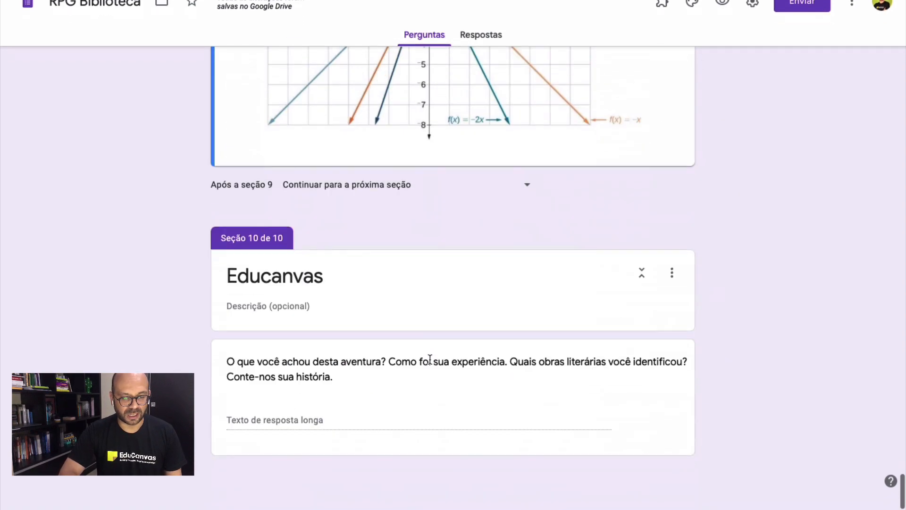
scroll(430, 360, up, 3)
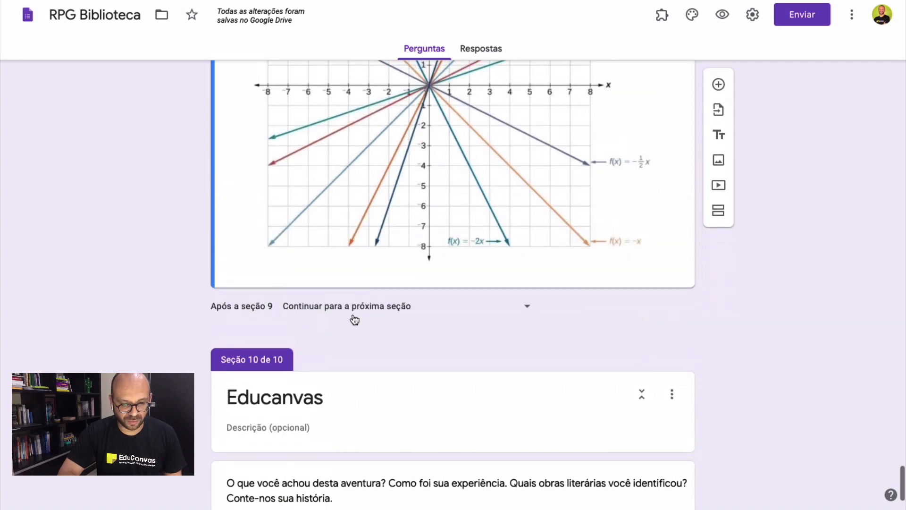
click(408, 308)
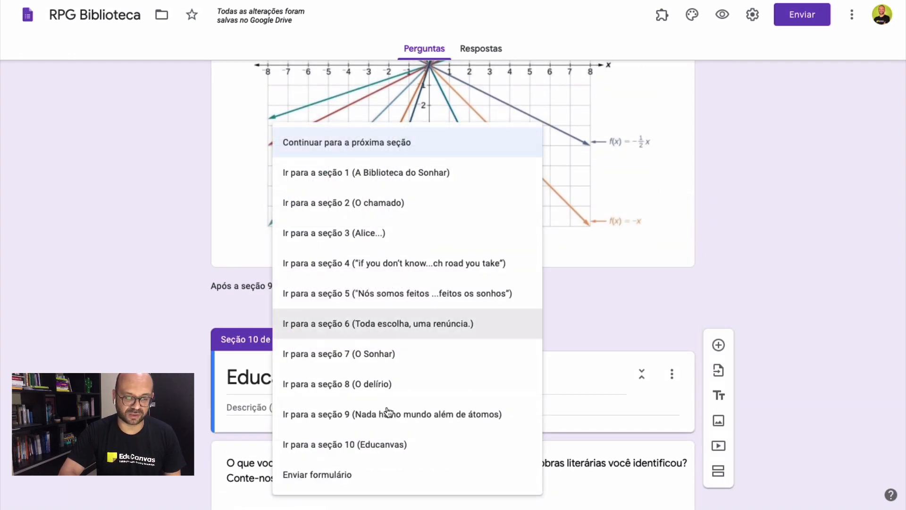
click(384, 445)
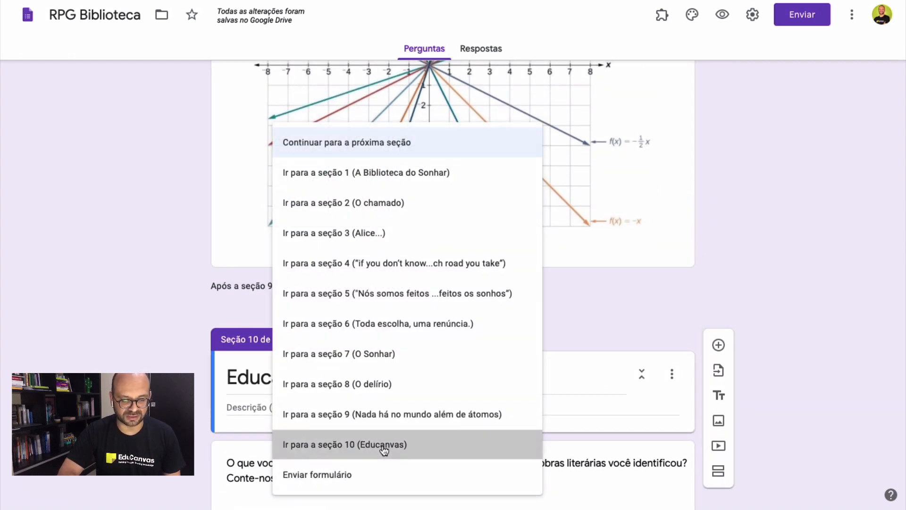
scroll(732, 285, down, 2)
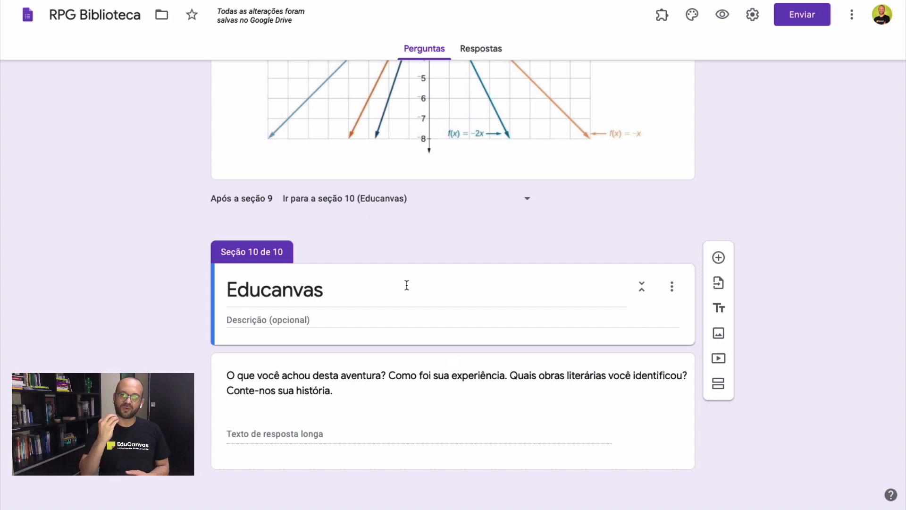
Check the Jamboard story map for the choices that lead to "Final 3", and return to the RPG Biblioteca form
scroll(472, 236, up, 20)
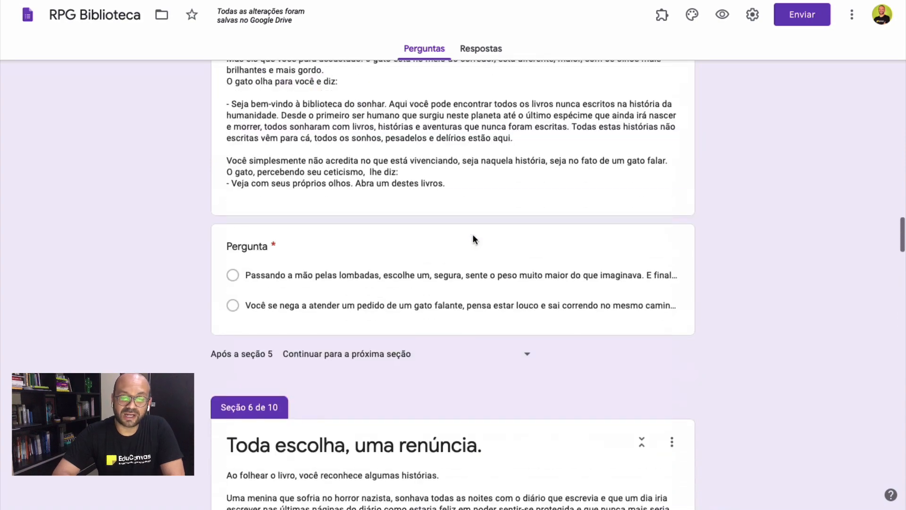
scroll(475, 241, up, 15)
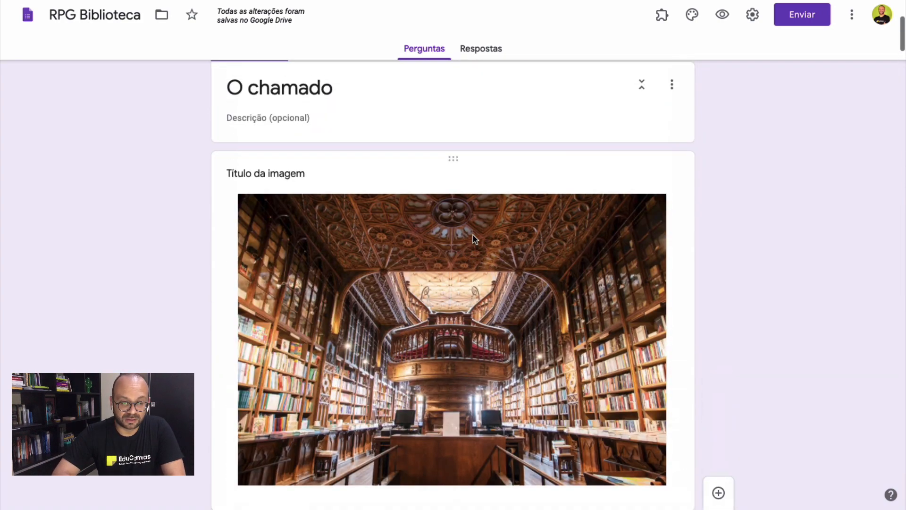
scroll(475, 240, up, 5)
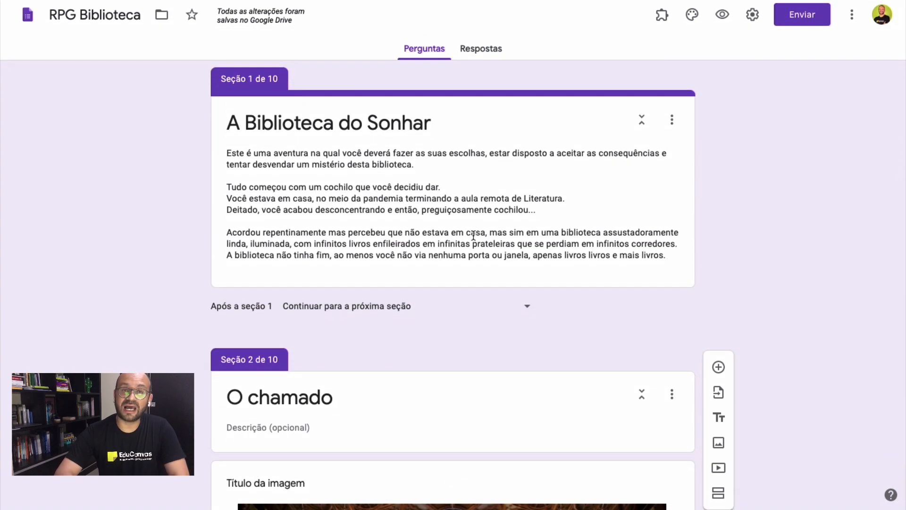
scroll(473, 236, down, 1)
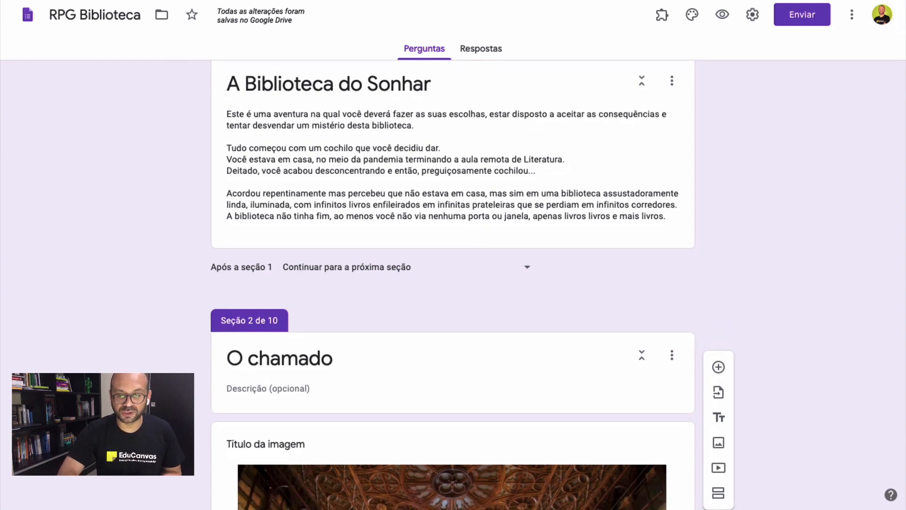
click(796, 1)
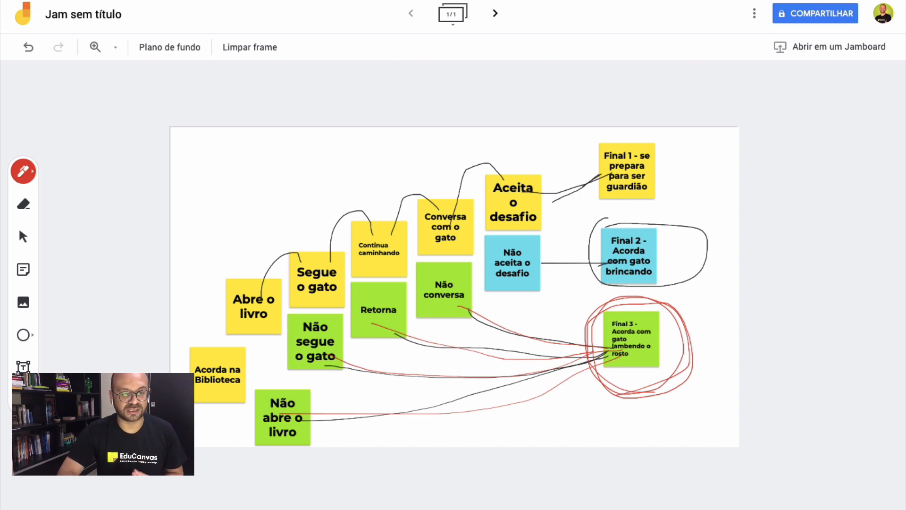
key(ctrl+shift+Tab)
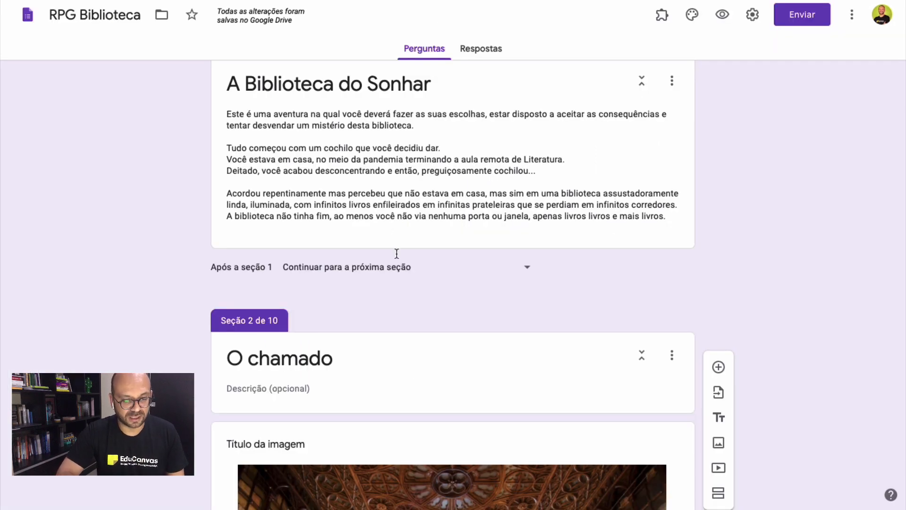
In section 2's question, route the option "Se afasta do livro, achando tudo aquilo muito estranho e macabro." to section 9 (Nada há no mundo além de átomos)
scroll(396, 264, down, 20)
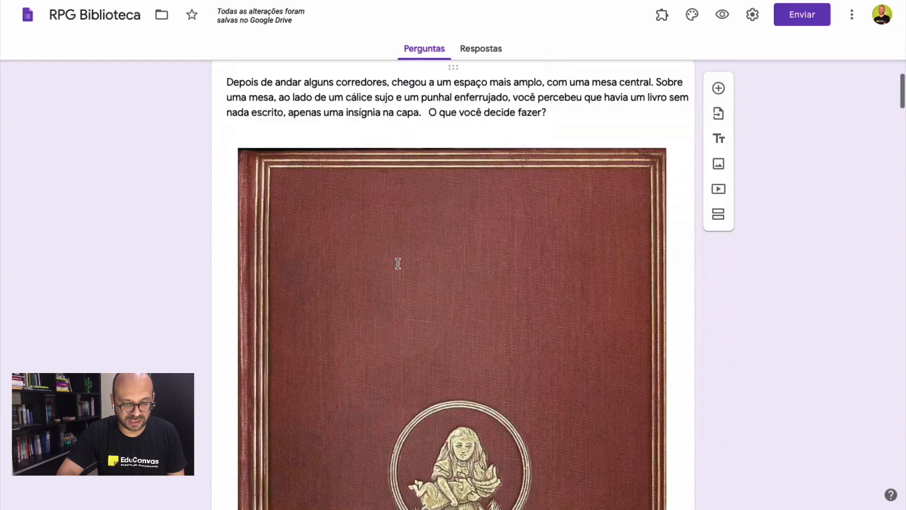
scroll(396, 264, down, 15)
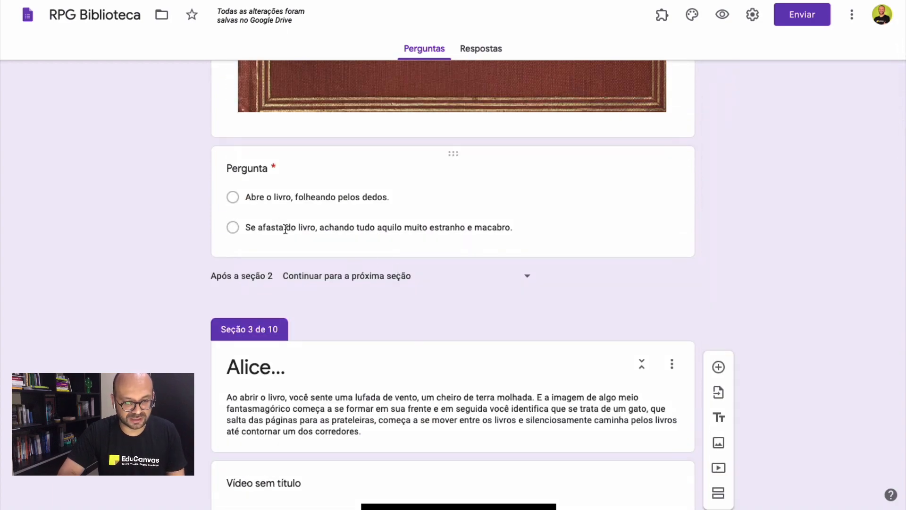
click(467, 234)
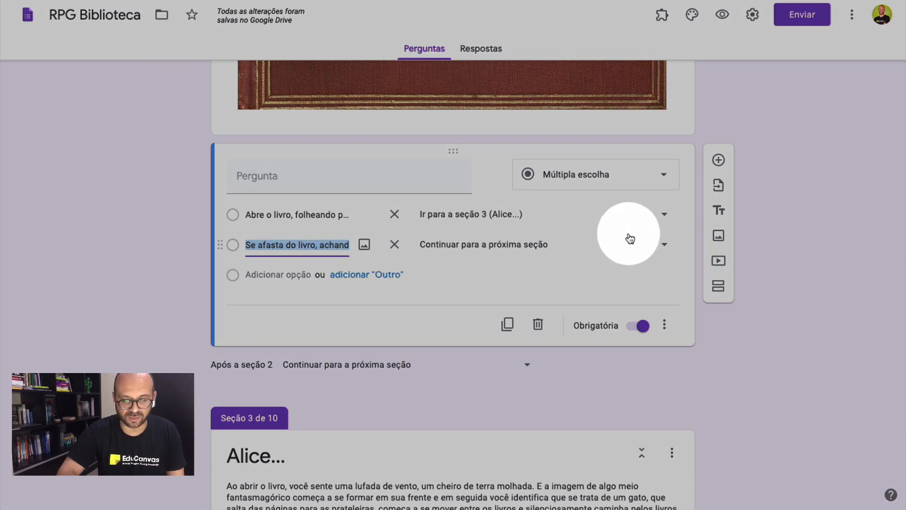
click(661, 245)
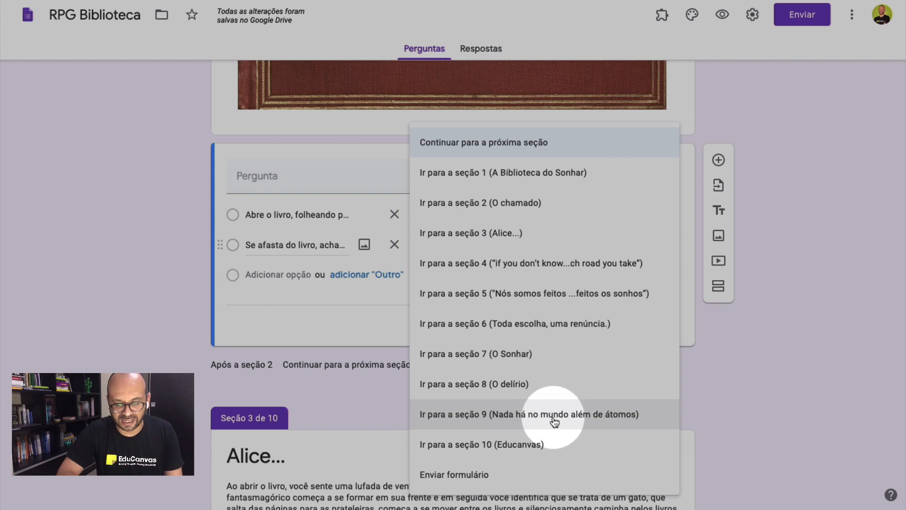
click(585, 415)
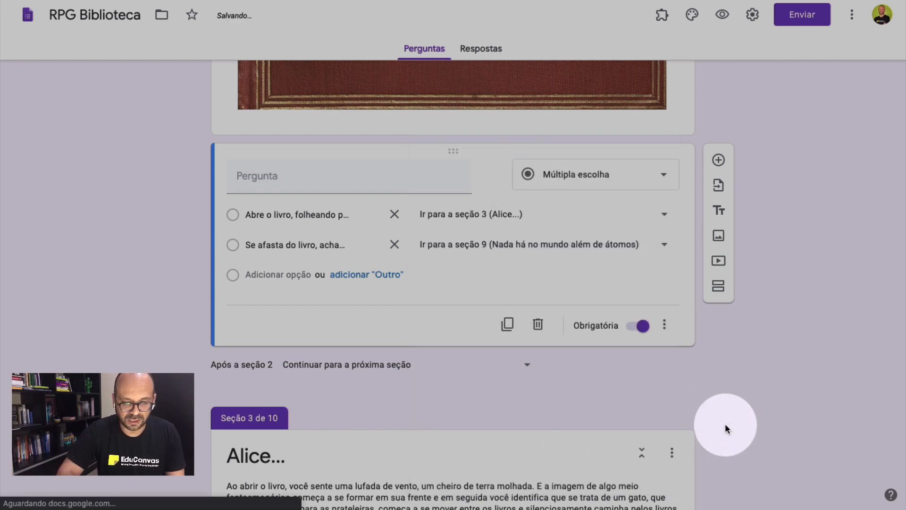
In section 3's "O que você faz?" question, route the "Fica parado e deixa o gato sumir" option to section 9 (Nada há no mundo além de átomos)
scroll(724, 423, down, 12)
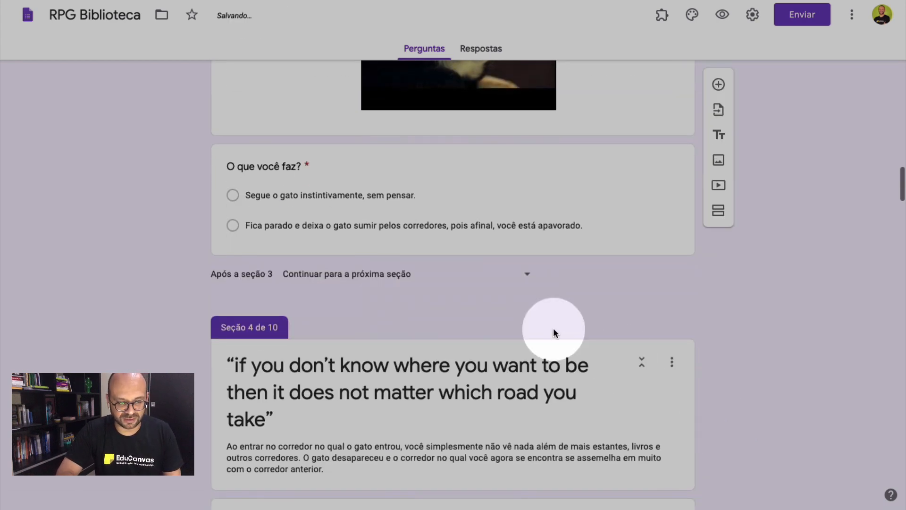
click(406, 225)
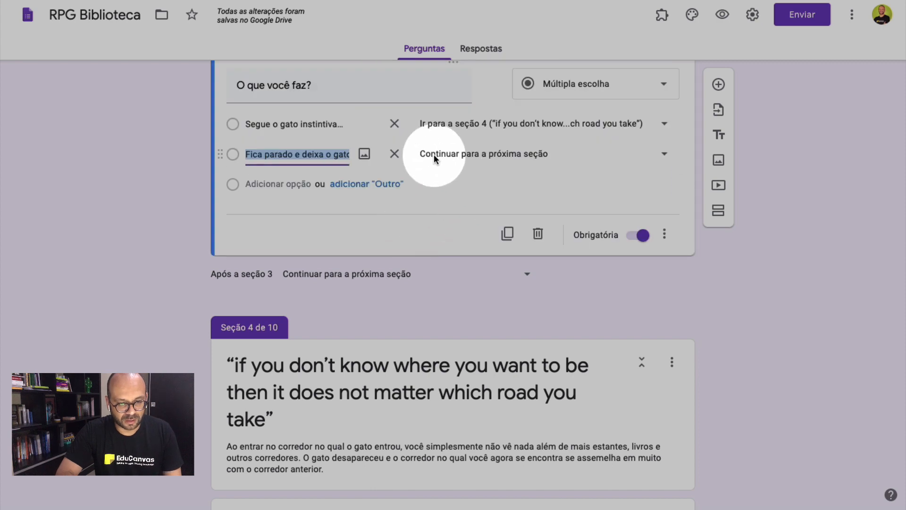
click(508, 162)
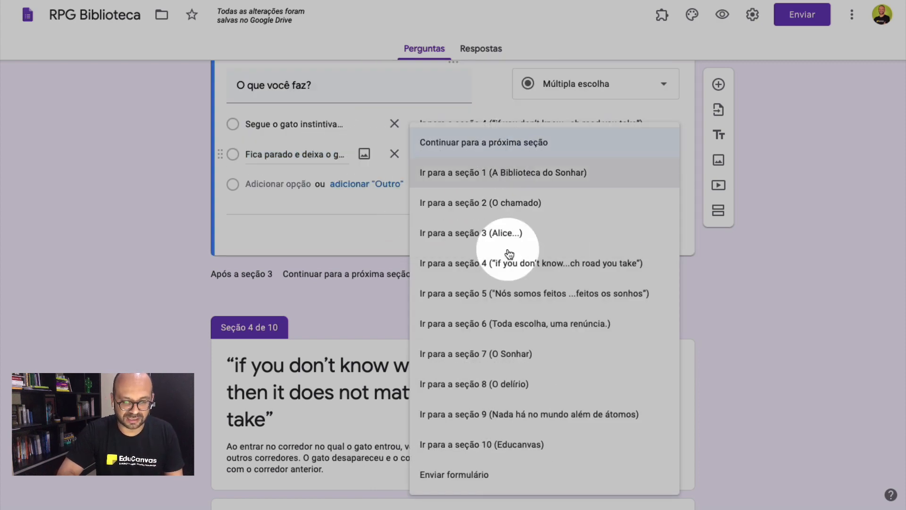
click(520, 415)
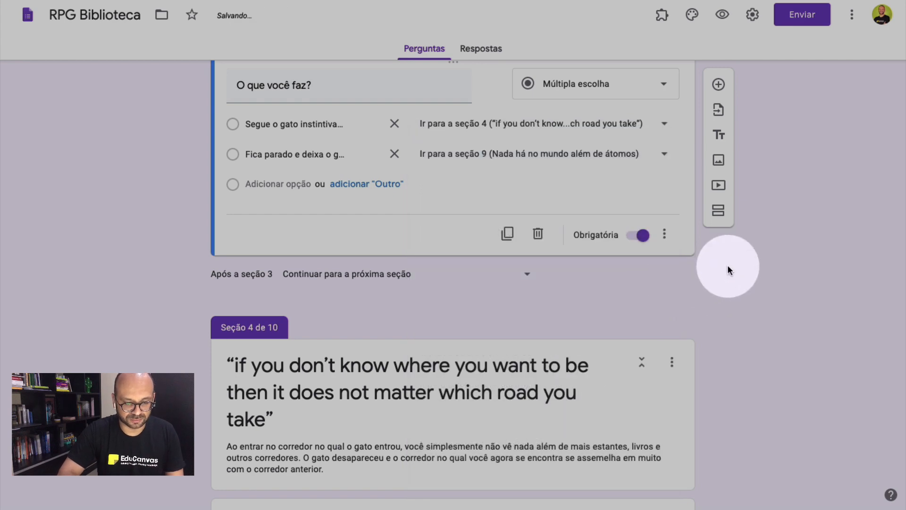
In section 4's "O que você decide fazer?" question, route the "Retorna ao corredor anterior" option to section 9 (Nada há no mundo além de átomos)
scroll(728, 266, down, 7)
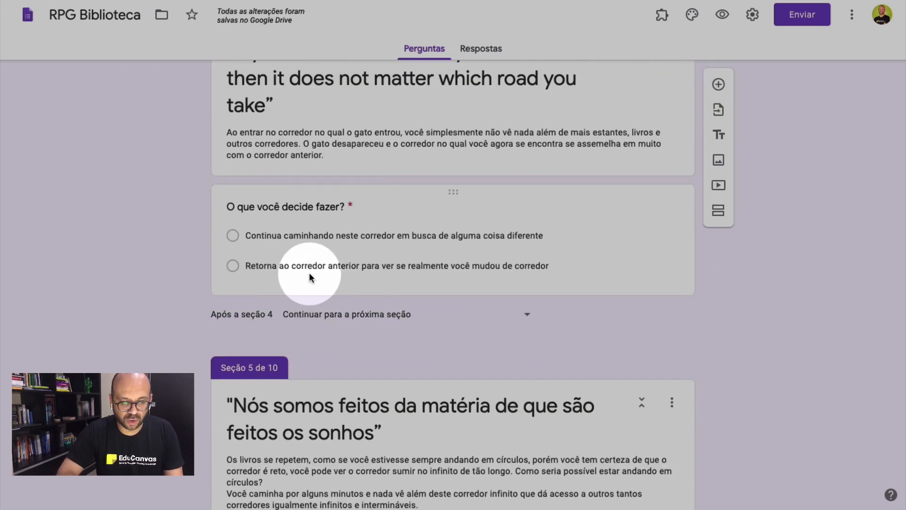
click(449, 265)
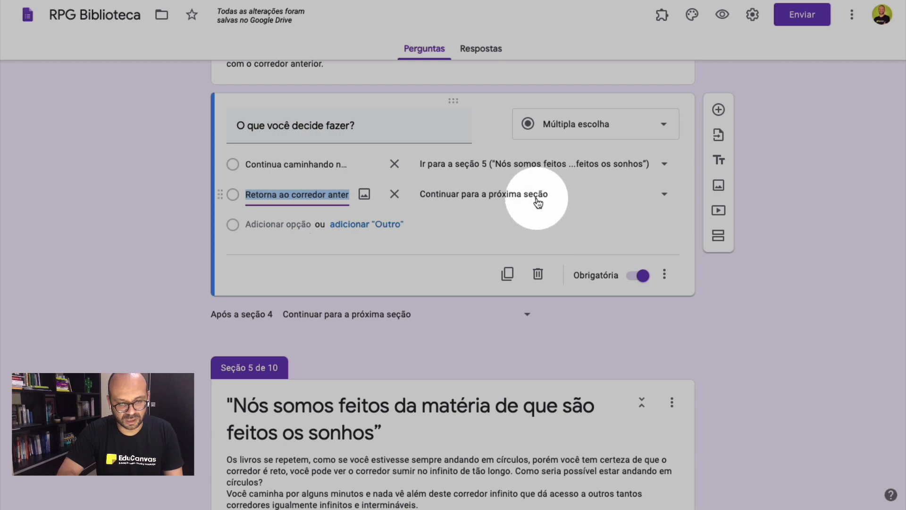
click(538, 203)
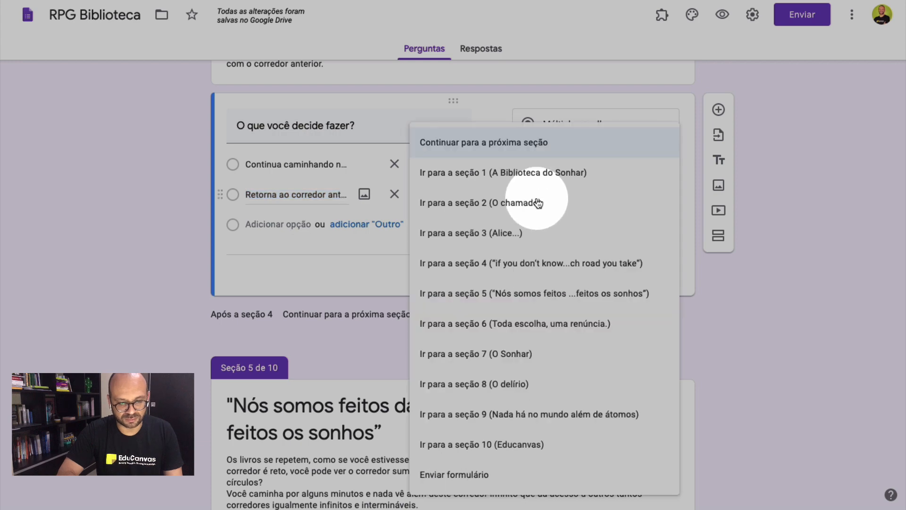
click(537, 419)
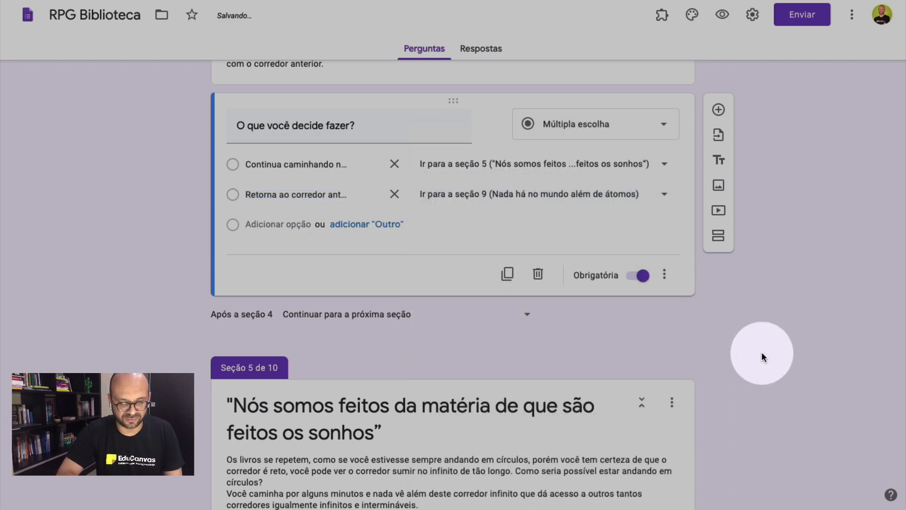
In section 5's question, route the "Você se nega a atender um pedido de um gato falante" option to section 9 (Nada há no mundo além de átomos)
scroll(761, 353, down, 7)
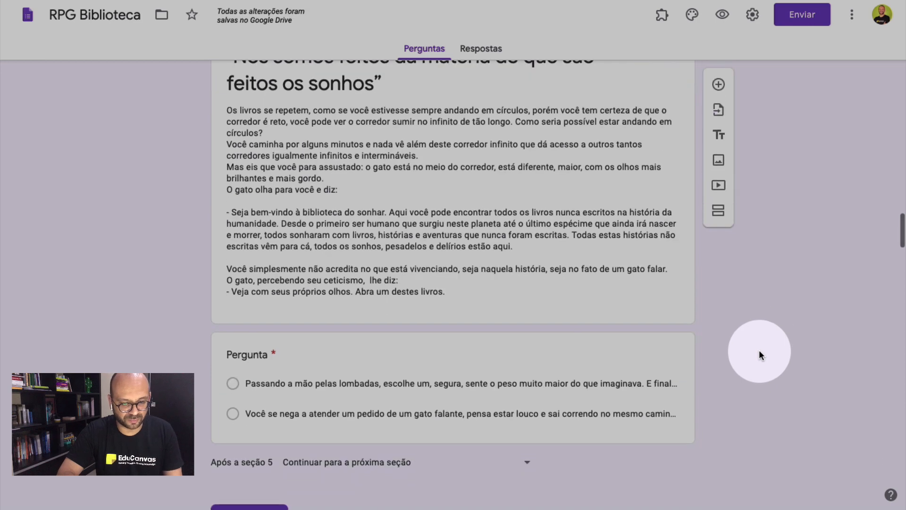
scroll(759, 350, down, 1)
click(521, 361)
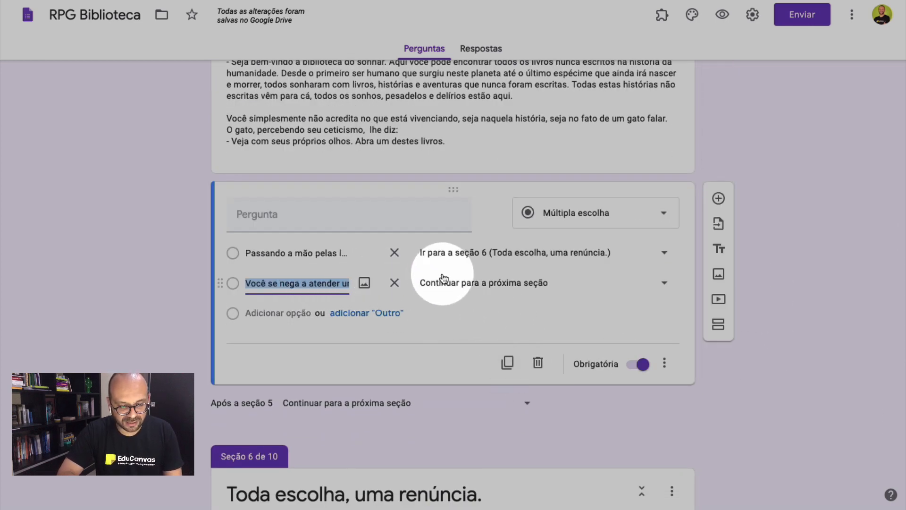
click(520, 284)
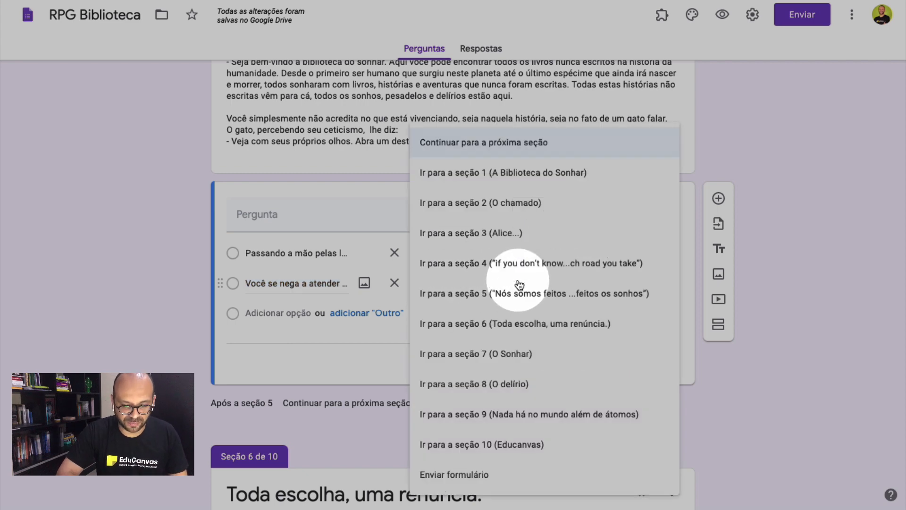
click(494, 422)
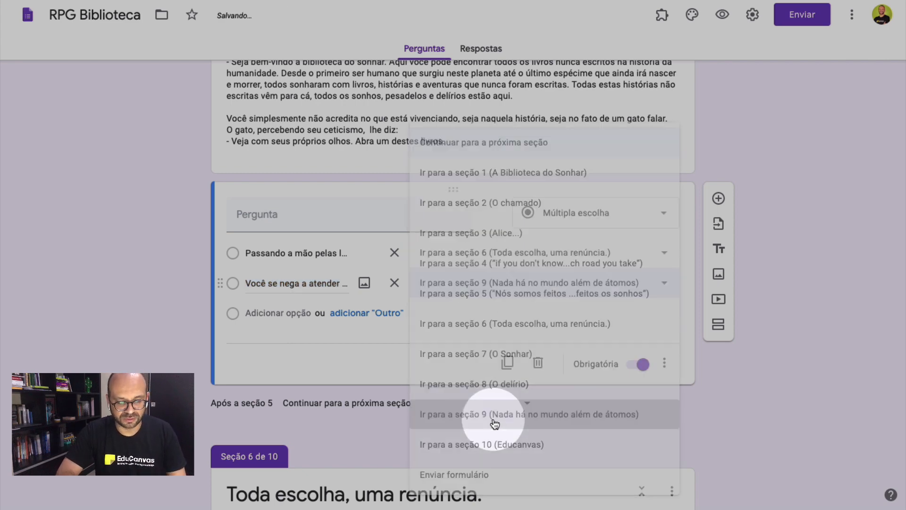
Check which sections the two options of section 6's "O que você decide fazer?" question lead to
scroll(752, 418, down, 1)
scroll(751, 420, down, 10)
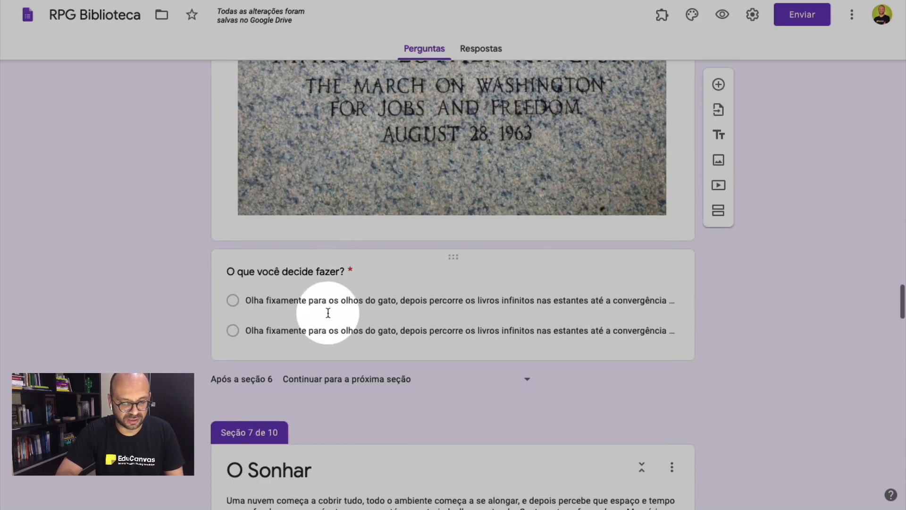
click(329, 329)
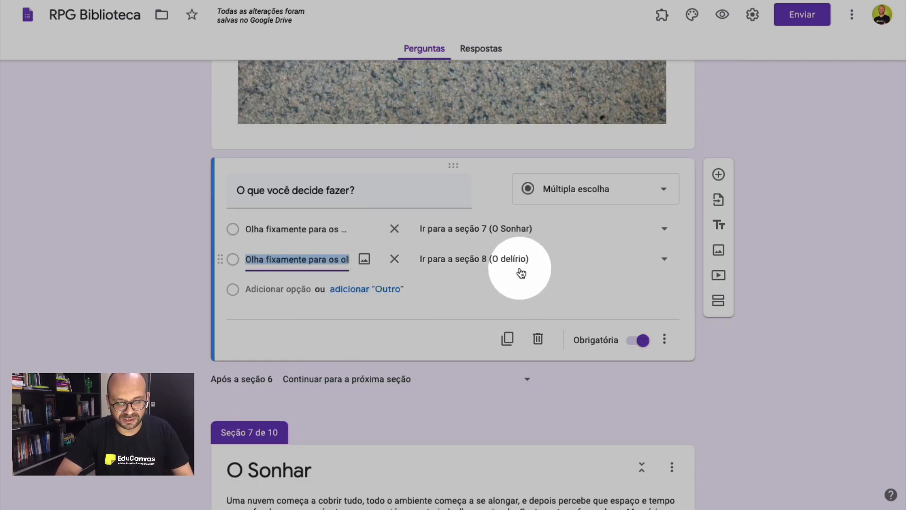
click(815, 317)
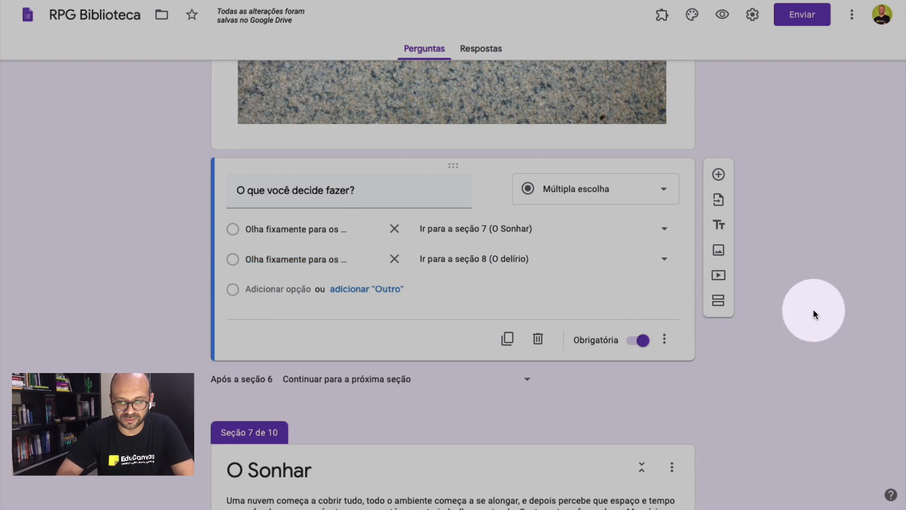